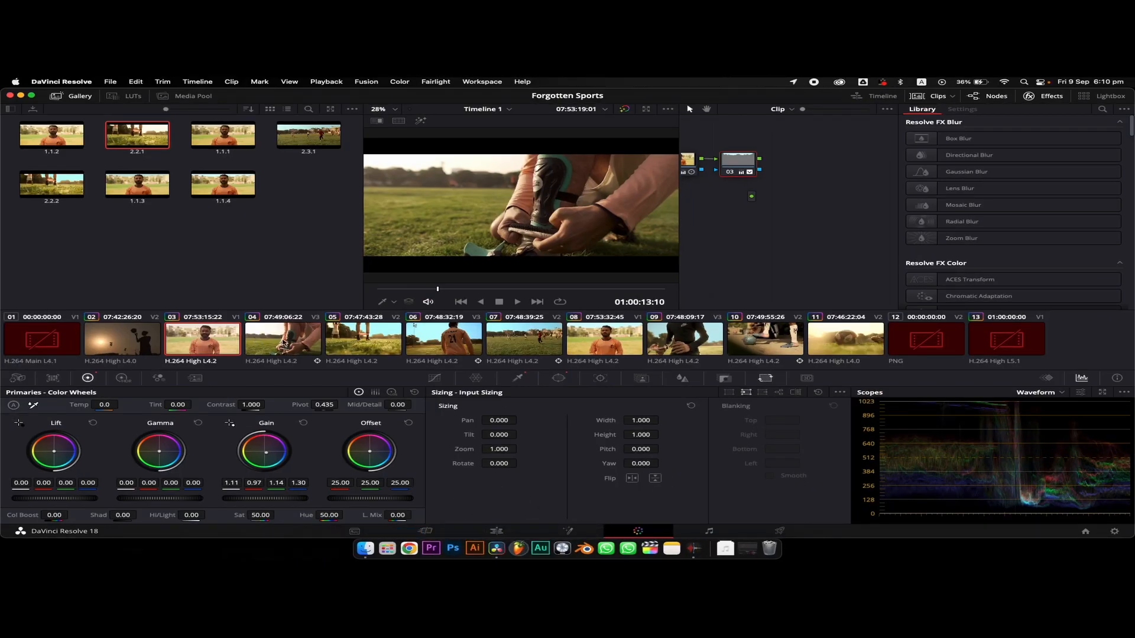
# Connect node 03 to the graph's final output on clip 04 and on clip 03
pyautogui.click(284, 341)
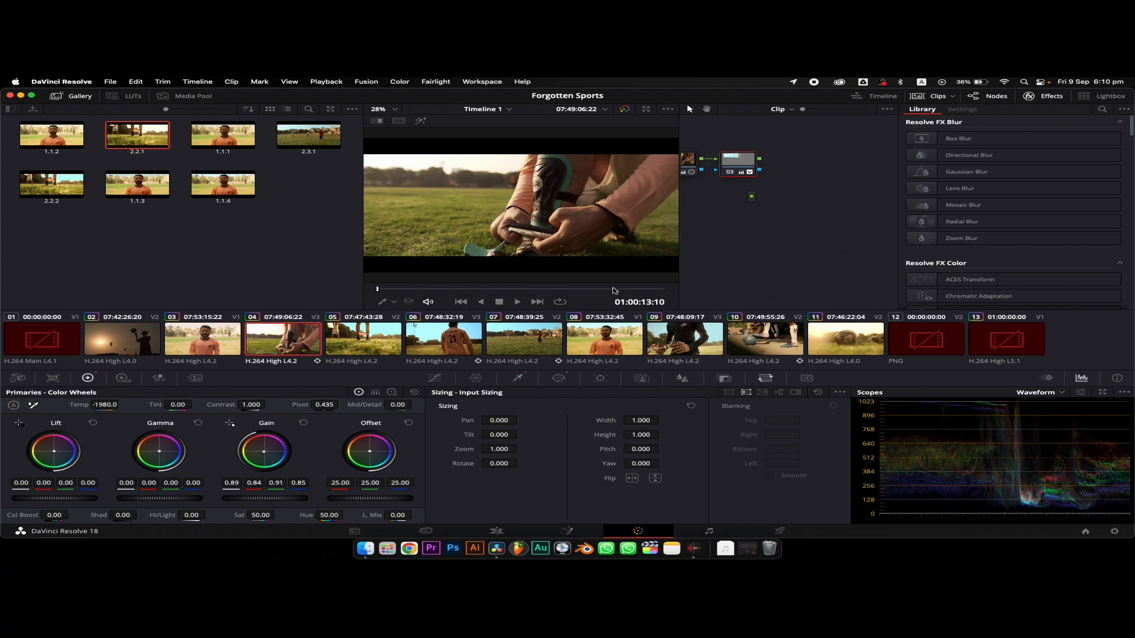
pyautogui.moveTo(762, 161); pyautogui.dragTo(753, 198)
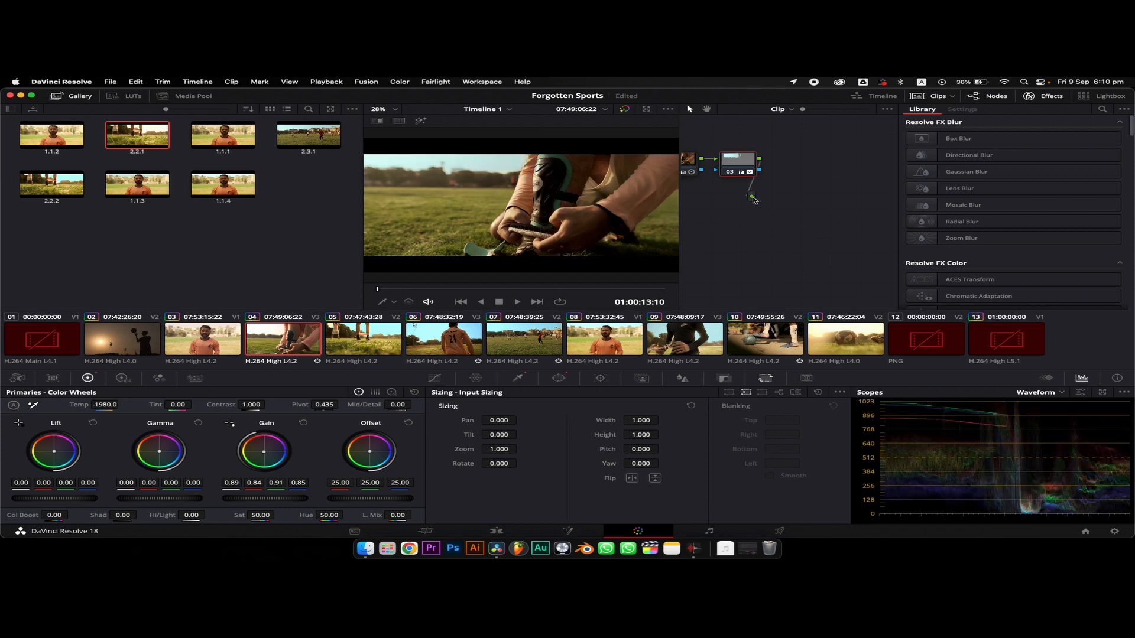
pyautogui.click(202, 354)
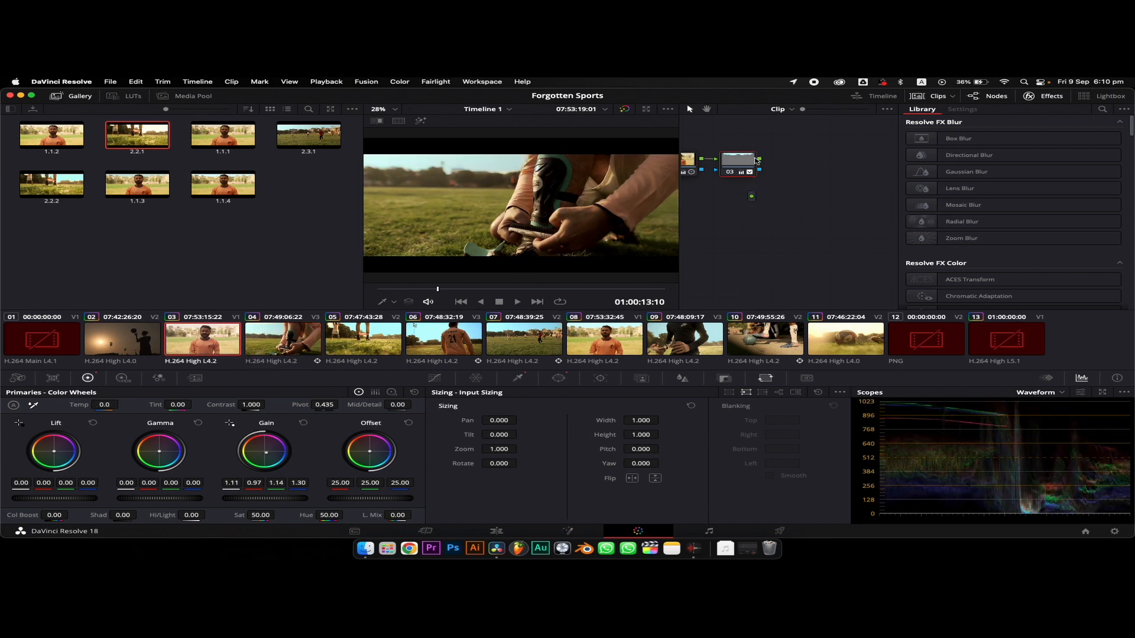
pyautogui.moveTo(759, 160); pyautogui.dragTo(755, 198)
# Open clip 05 for grading with the window in full screen and add a serial node after node 04
pyautogui.click(359, 346)
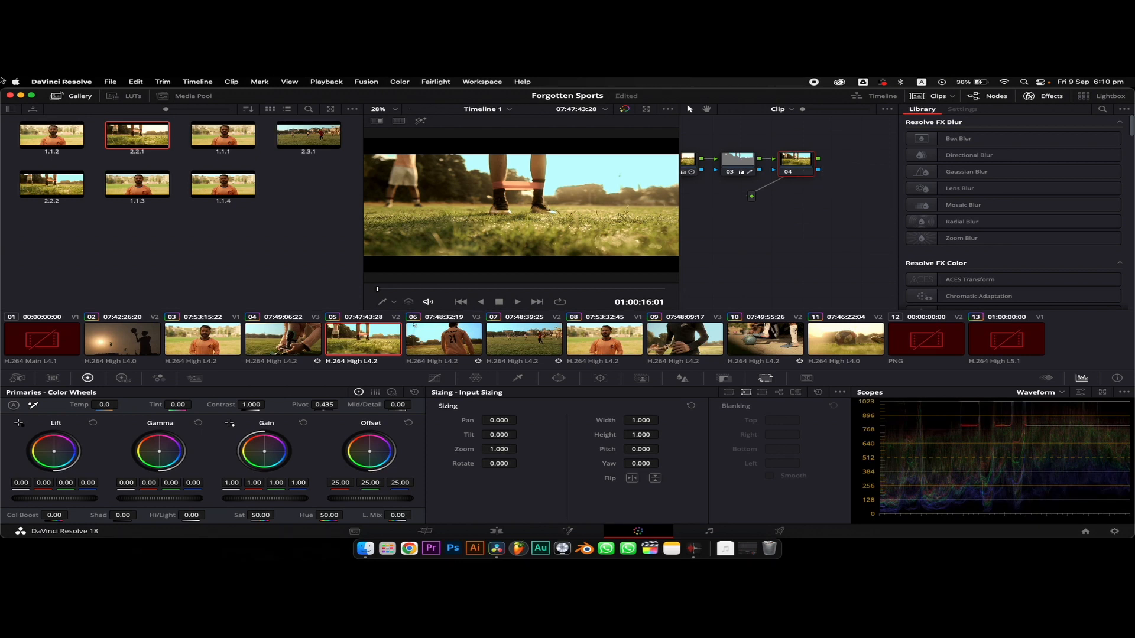
pyautogui.click(32, 95)
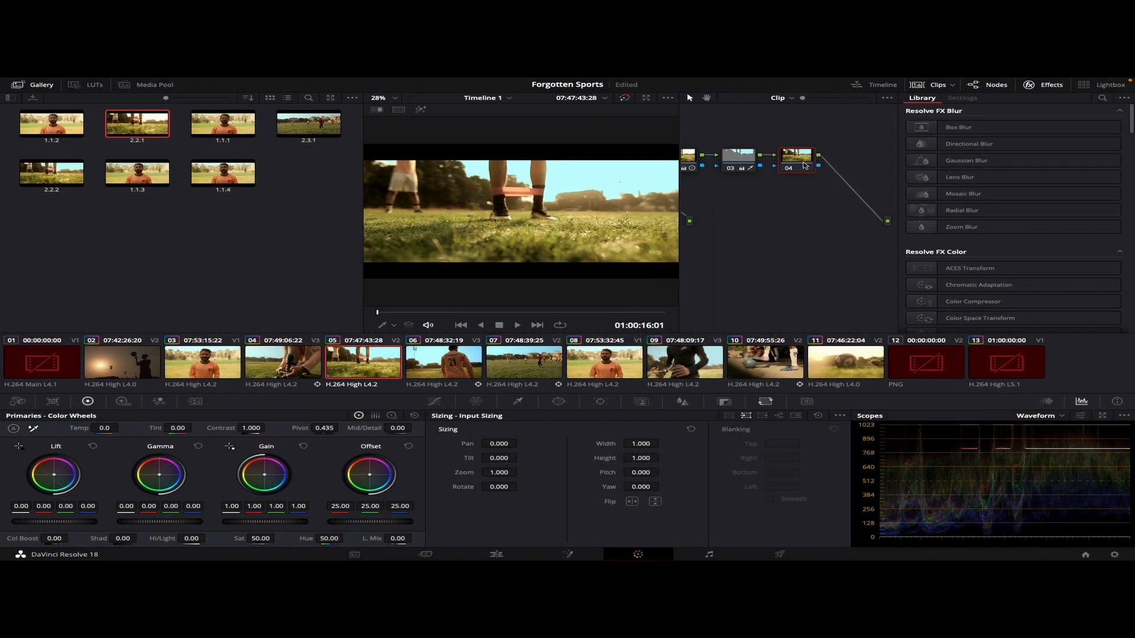
pyautogui.hotkey('alt', 's')
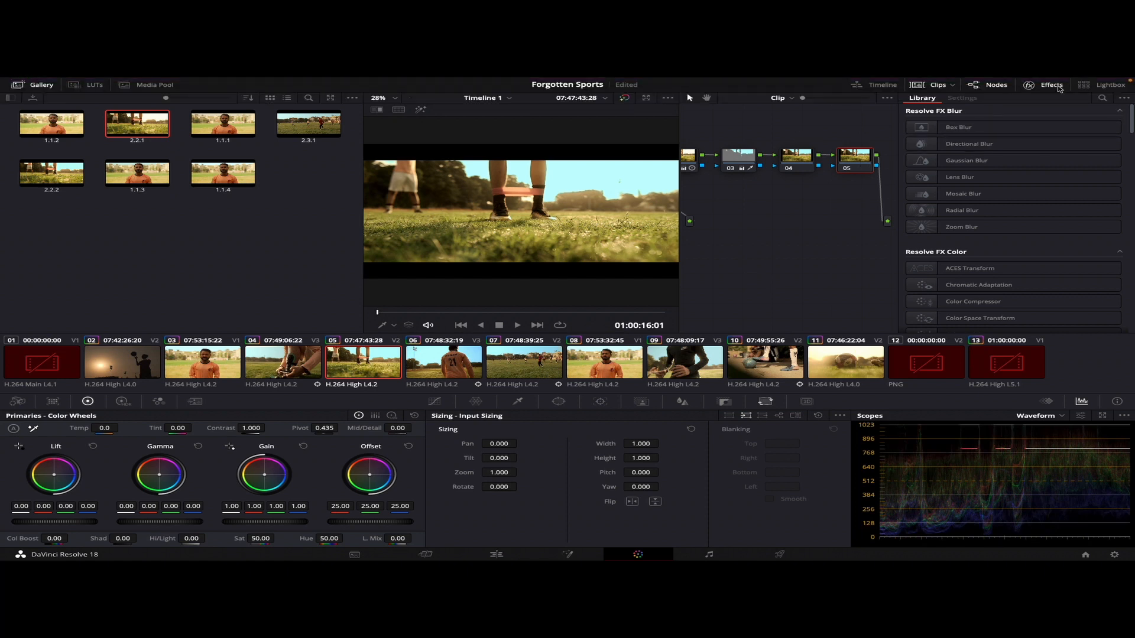
# Search the effects library for "lens", apply Lens Reflections to node 04 and open its settings
pyautogui.click(1057, 86)
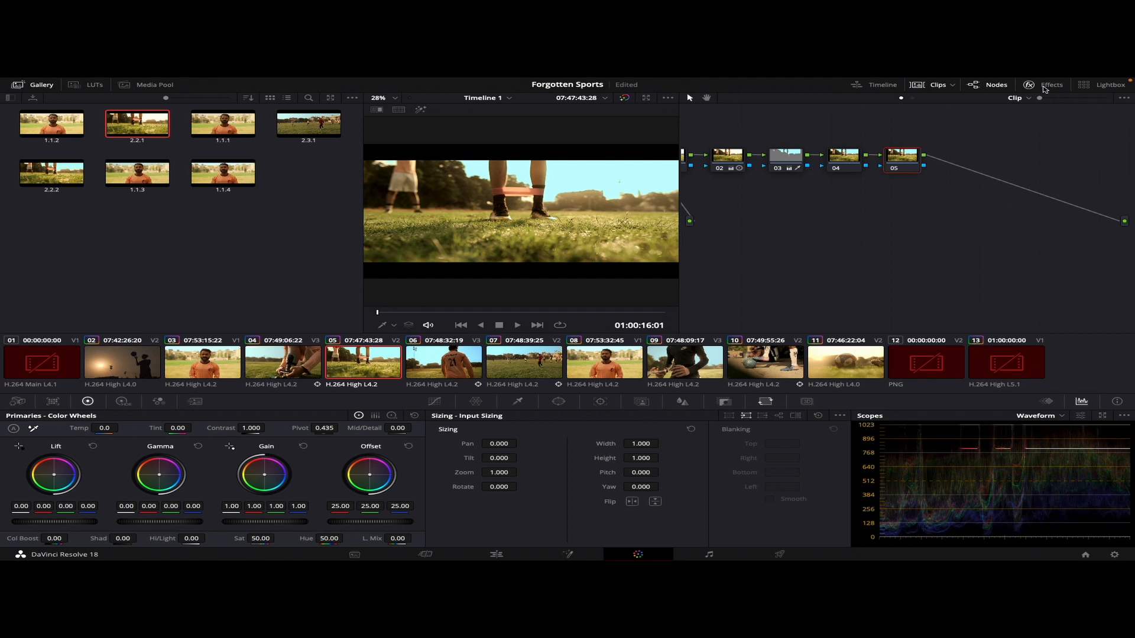
pyautogui.click(1043, 87)
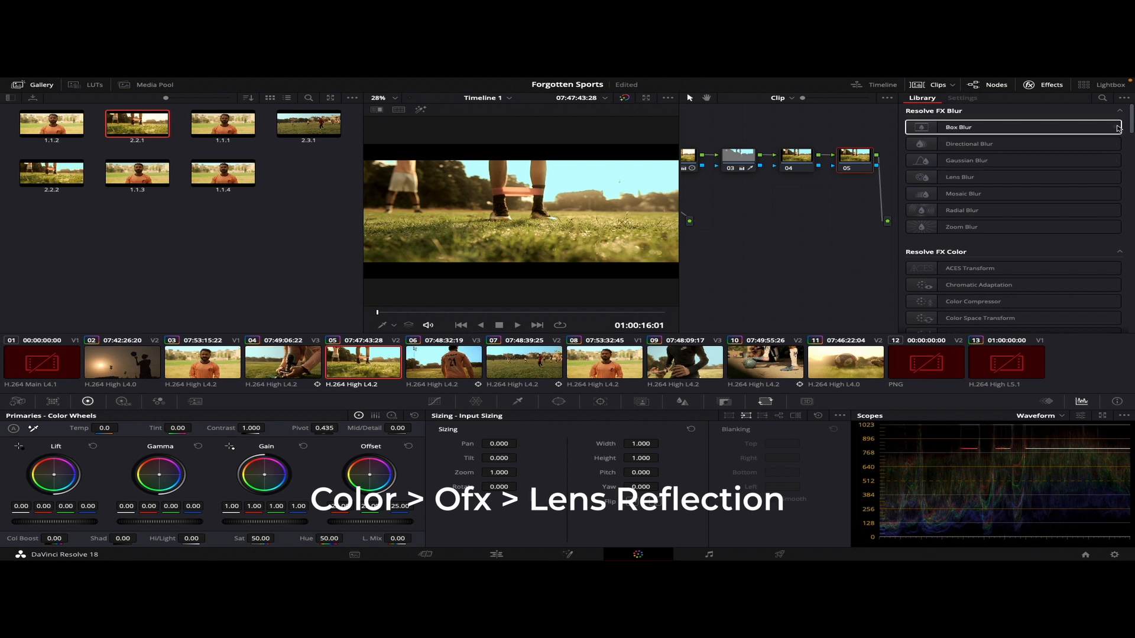
pyautogui.click(1101, 98)
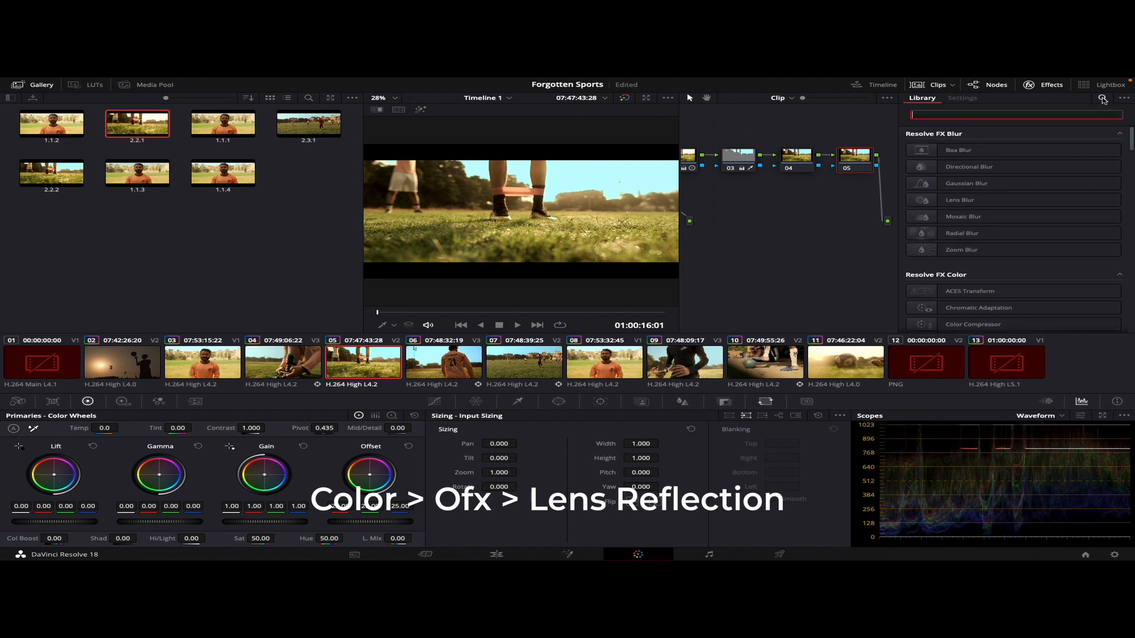
pyautogui.write('lens')
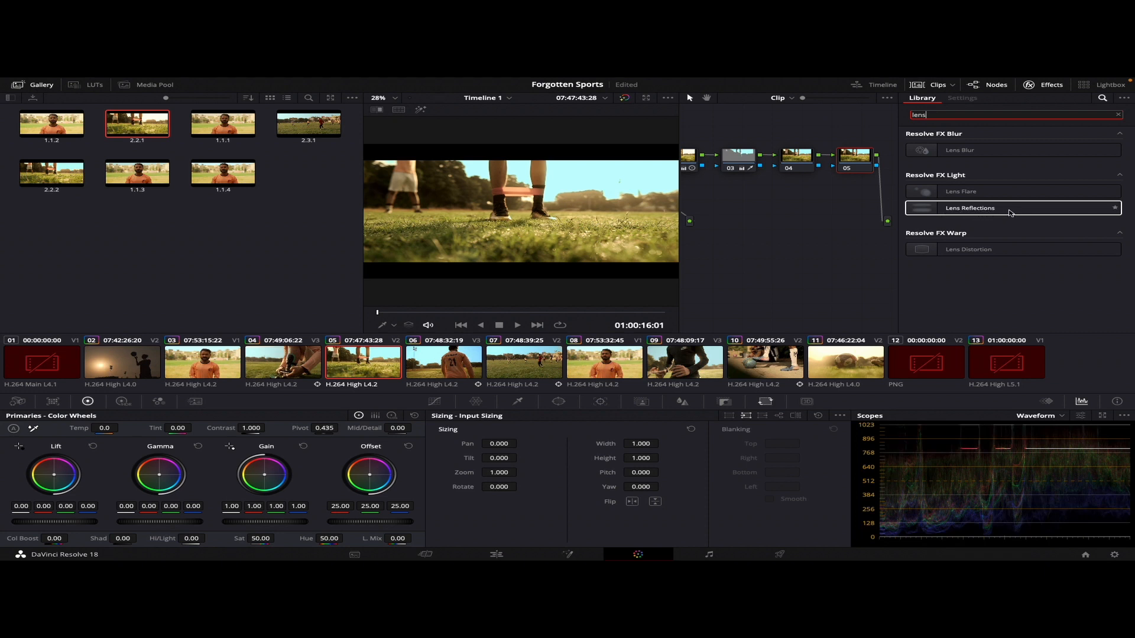
pyautogui.moveTo(1010, 213); pyautogui.dragTo(796, 161)
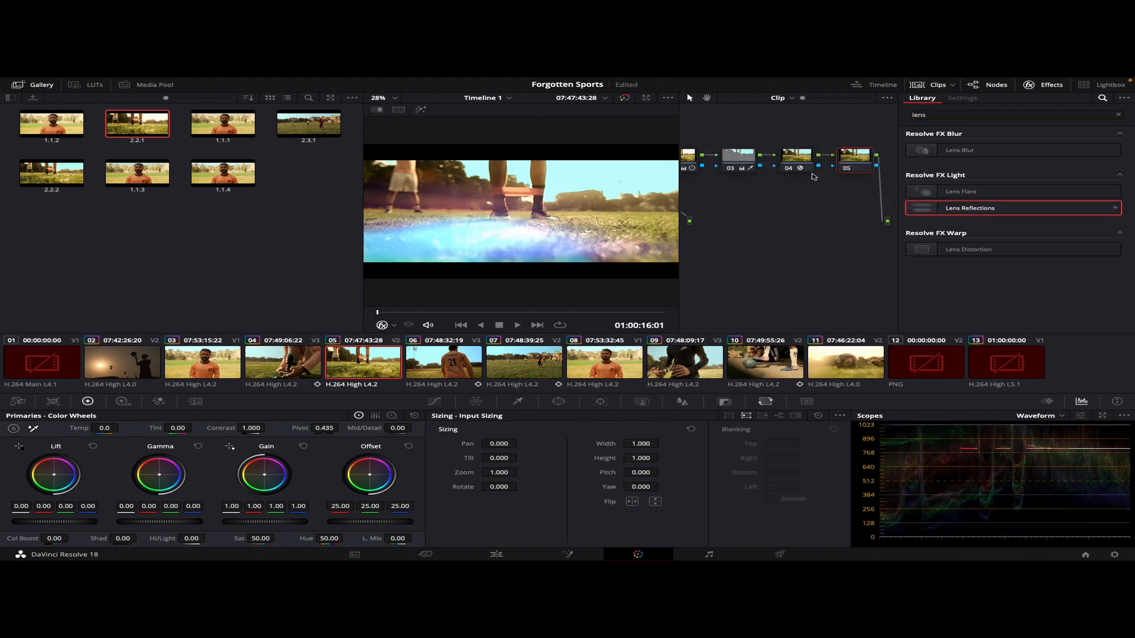
pyautogui.click(800, 160)
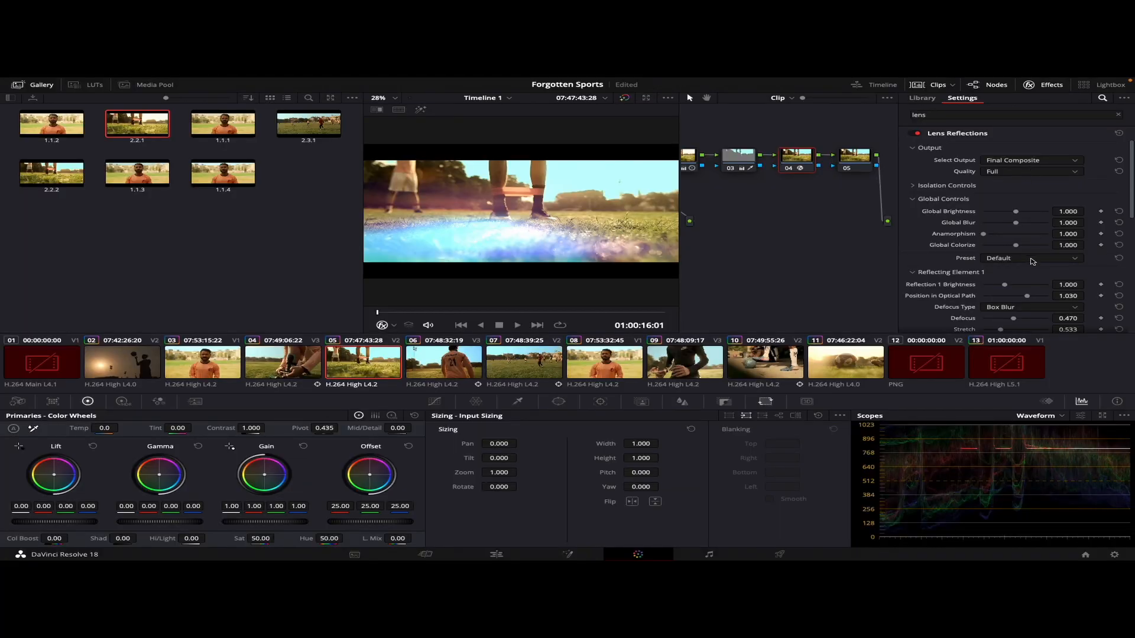
# Try the Night, Bokeh and Summer presets of the Lens Reflections effect and check the look further along the clip
pyautogui.click(1032, 261)
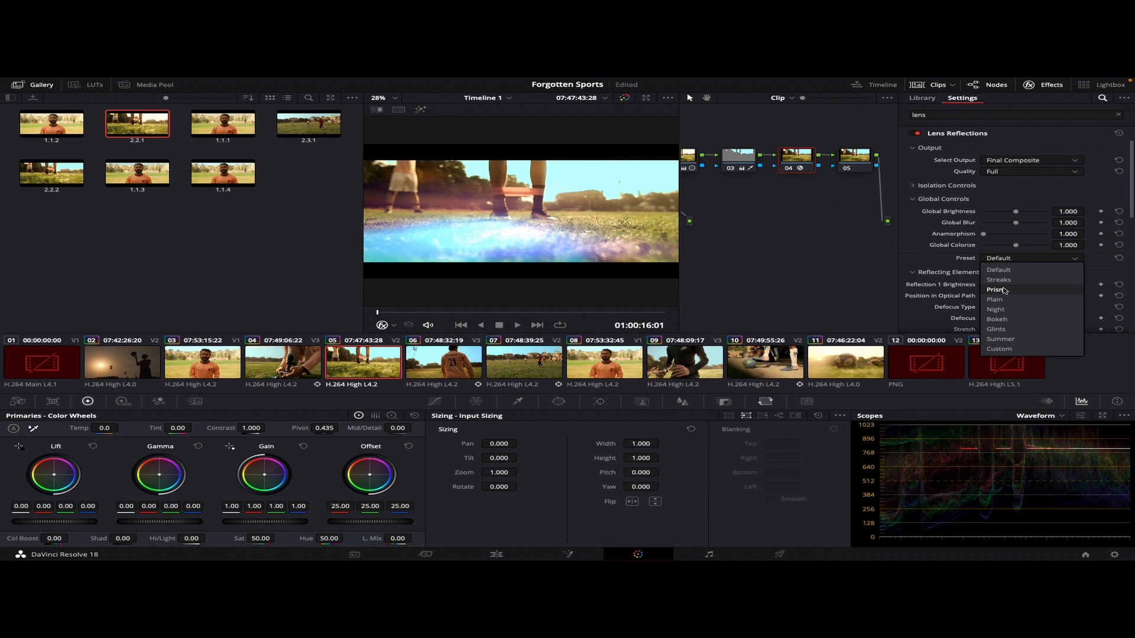
pyautogui.click(1004, 310)
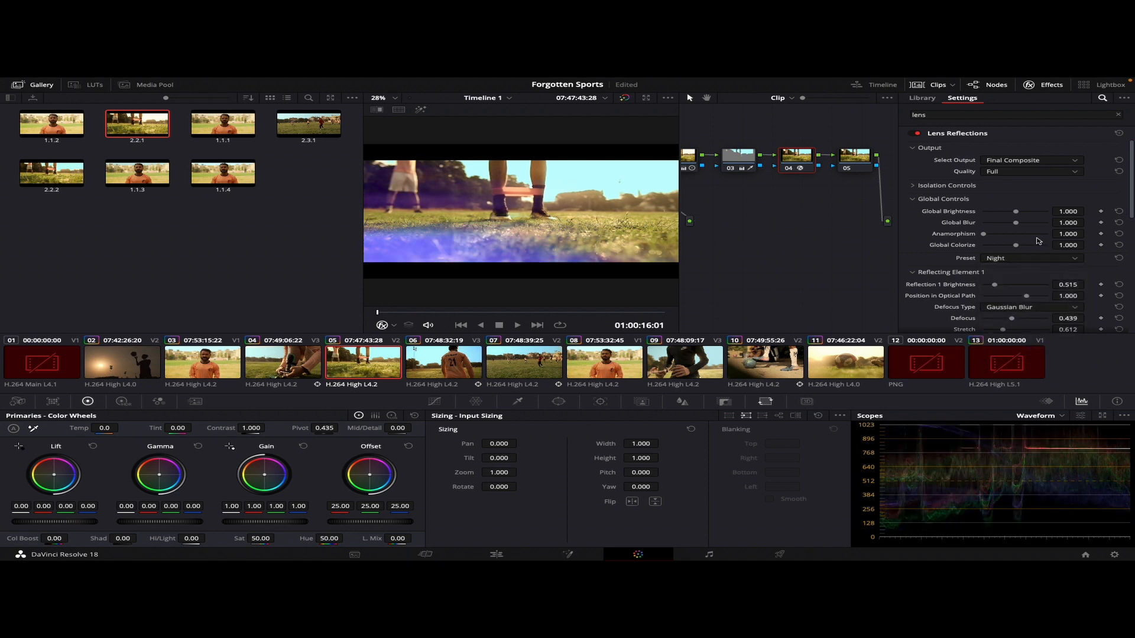
pyautogui.click(1025, 258)
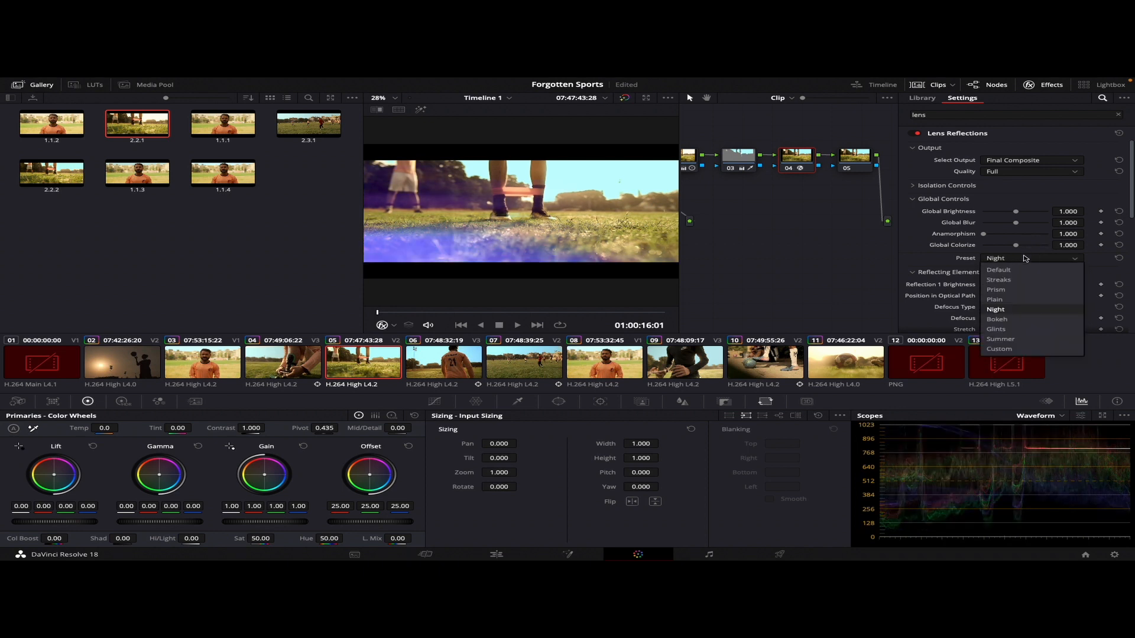
pyautogui.click(999, 319)
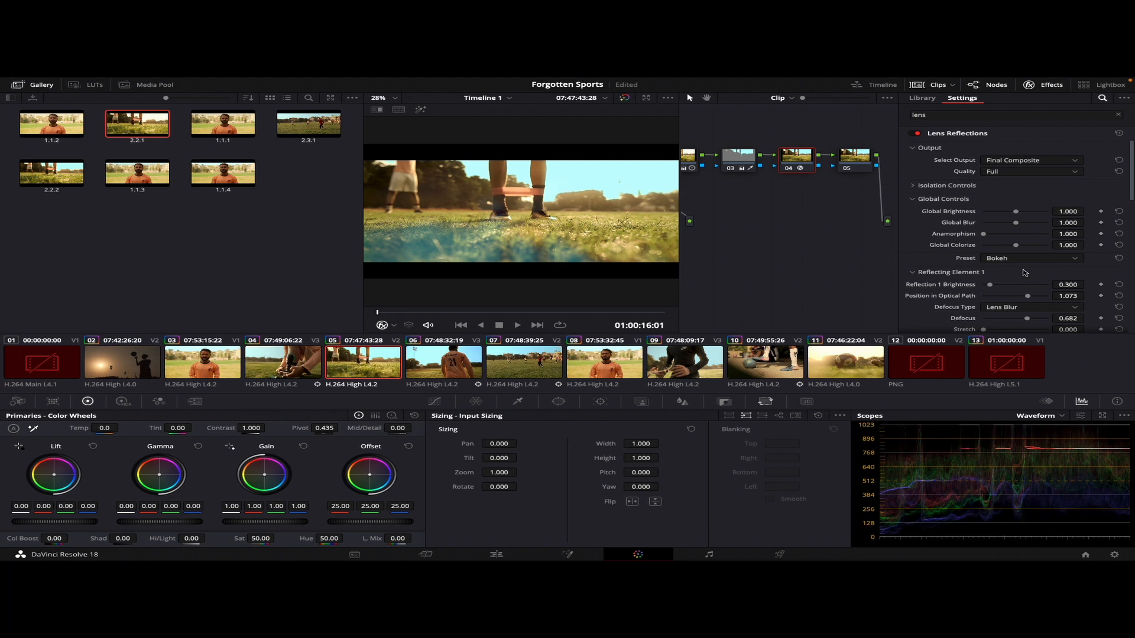
pyautogui.click(1018, 258)
pyautogui.click(1009, 341)
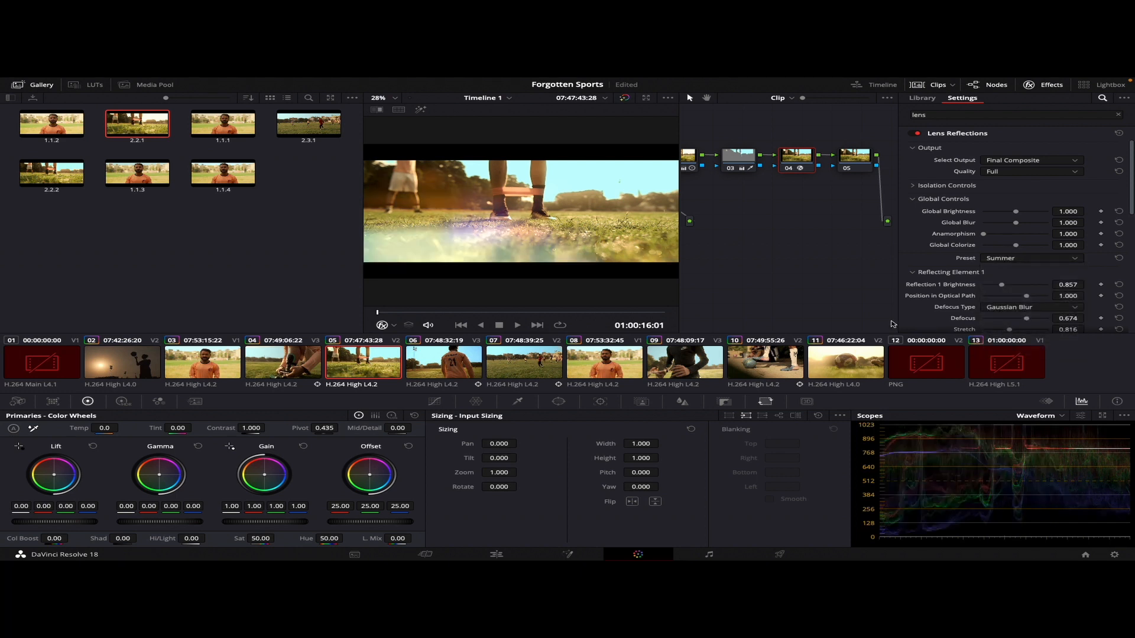
pyautogui.moveTo(393, 312)
pyautogui.mouseDown()
pyautogui.moveTo(646, 323)
pyautogui.moveTo(399, 319)
pyautogui.mouseUp()
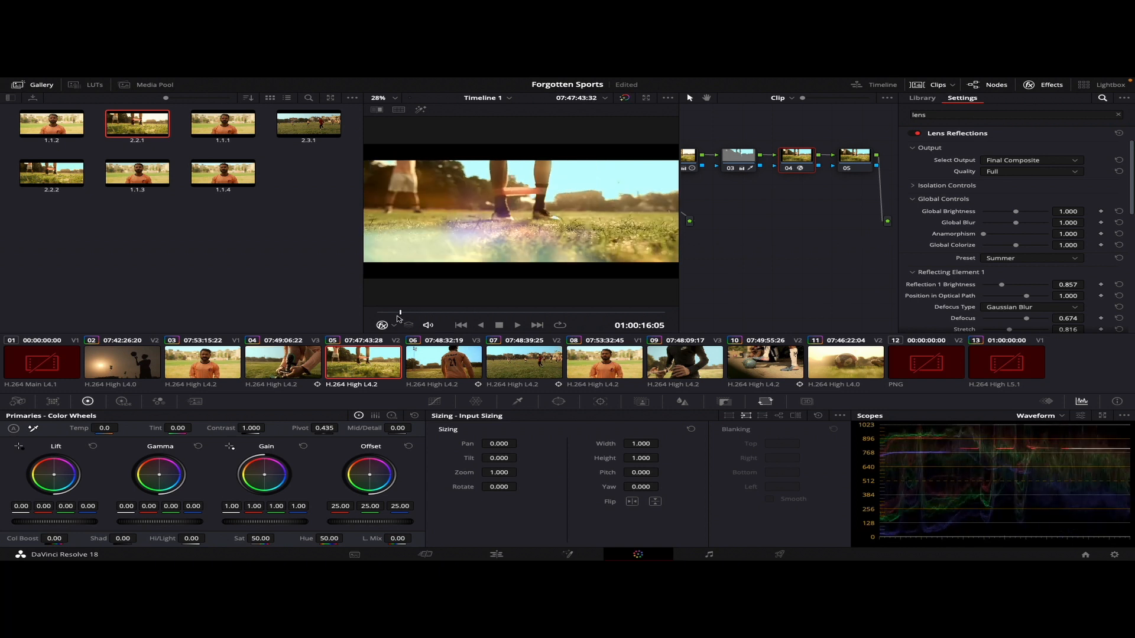
# Choose the Streaks preset for Lens Reflections and change the color of Reflecting Element 1 to white
pyautogui.click(1025, 260)
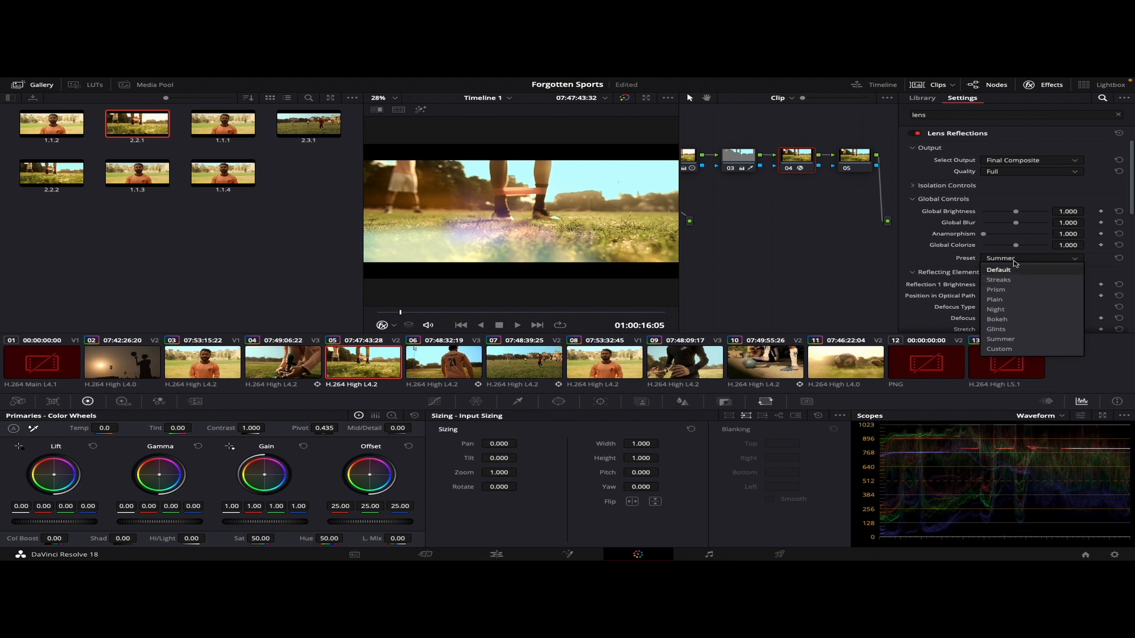
pyautogui.click(998, 280)
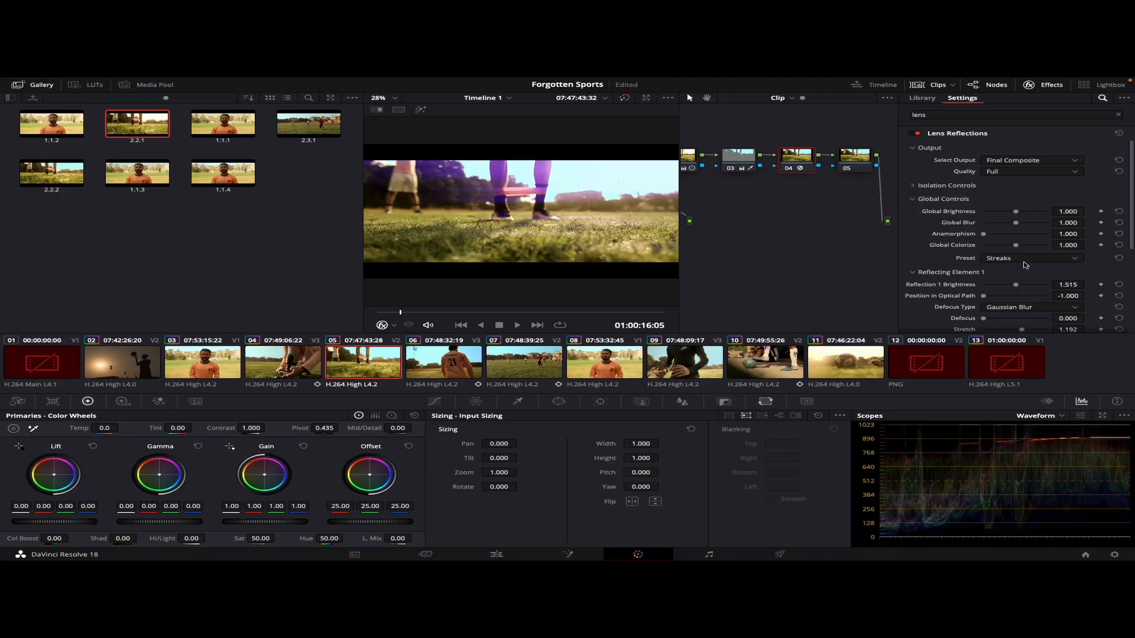
pyautogui.scroll(-3, 925, 265)
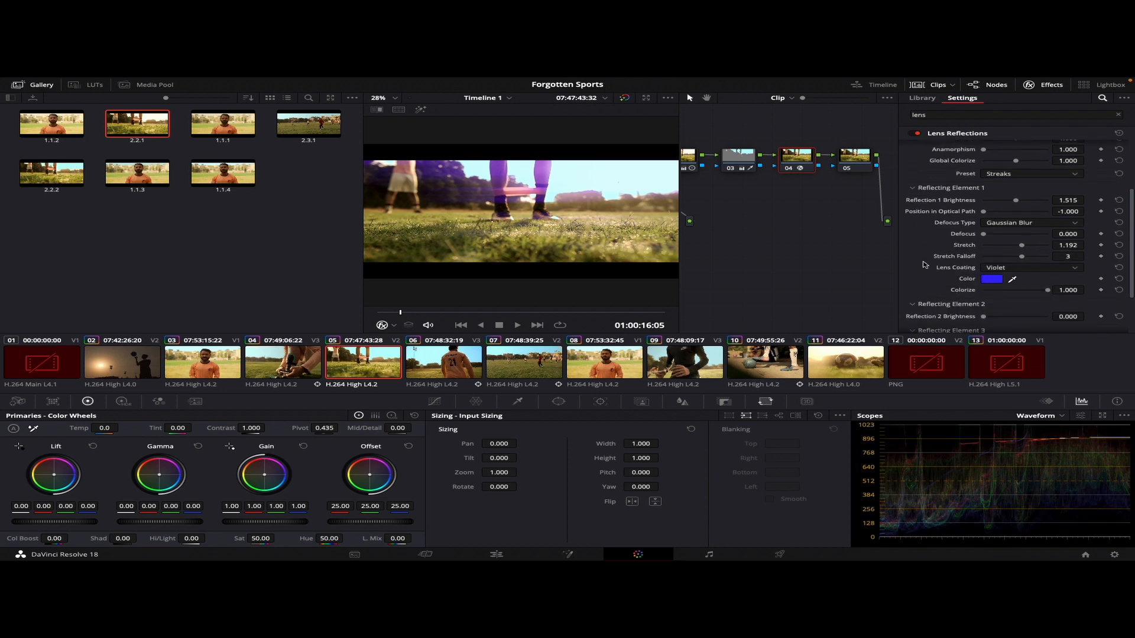
pyautogui.click(999, 282)
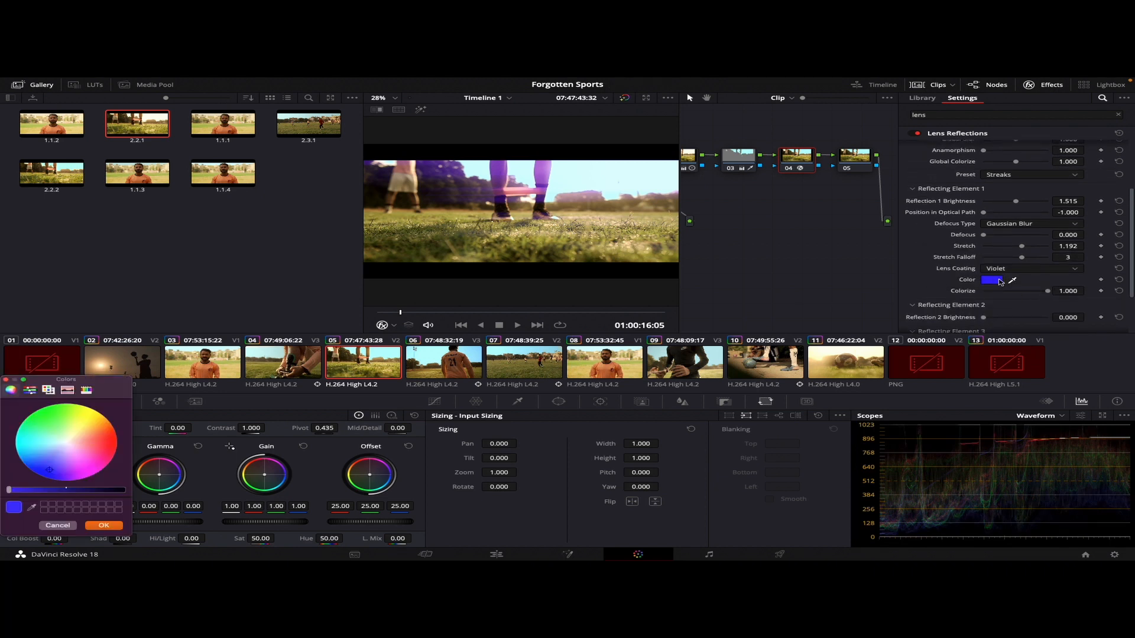
pyautogui.click(66, 444)
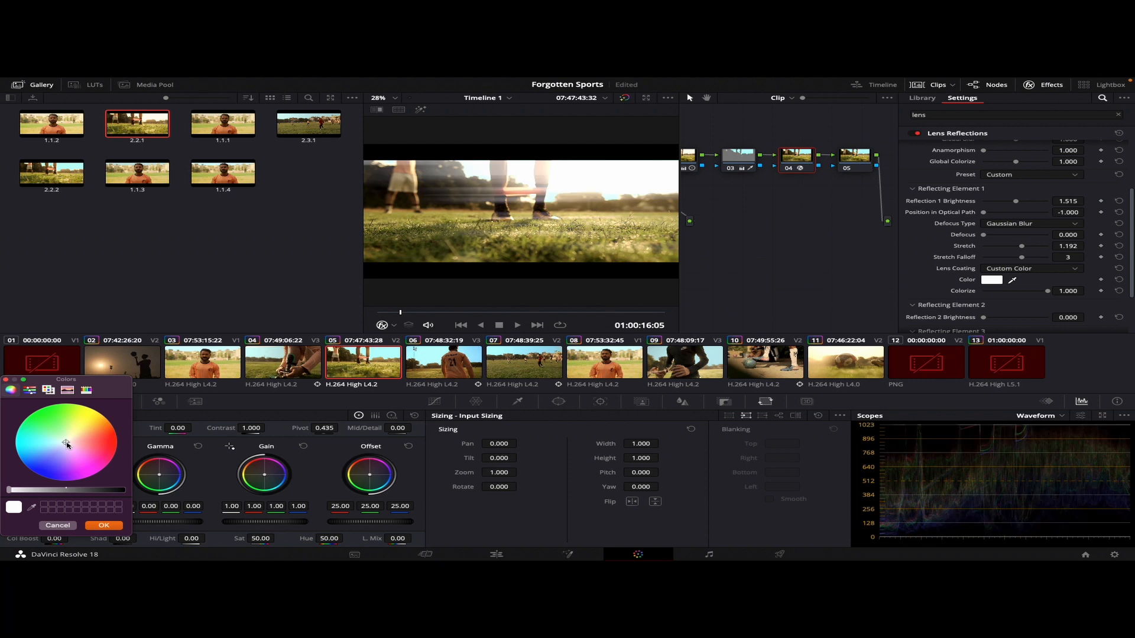
pyautogui.click(104, 526)
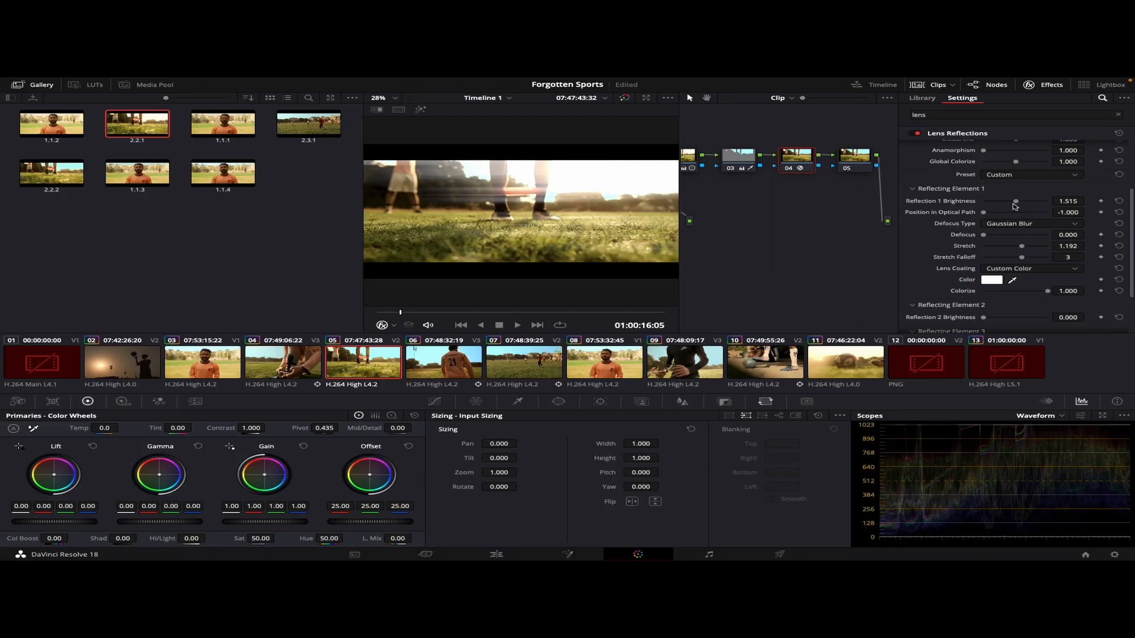
# Lower the brightness of Reflecting Element 1 to about 0.52 and adjust its stretch
pyautogui.click(1003, 202)
pyautogui.moveTo(1003, 204); pyautogui.dragTo(995, 206)
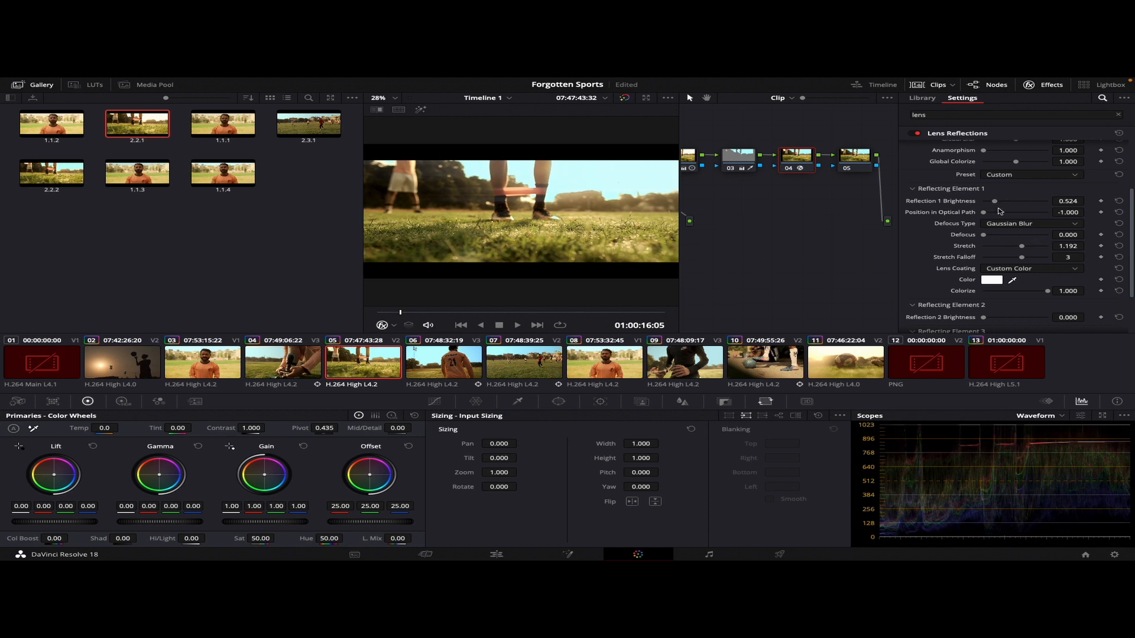
pyautogui.moveTo(1023, 250)
pyautogui.mouseDown()
pyautogui.moveTo(1040, 252)
pyautogui.moveTo(1029, 254)
pyautogui.mouseUp()
pyautogui.moveTo(995, 203); pyautogui.dragTo(993, 204)
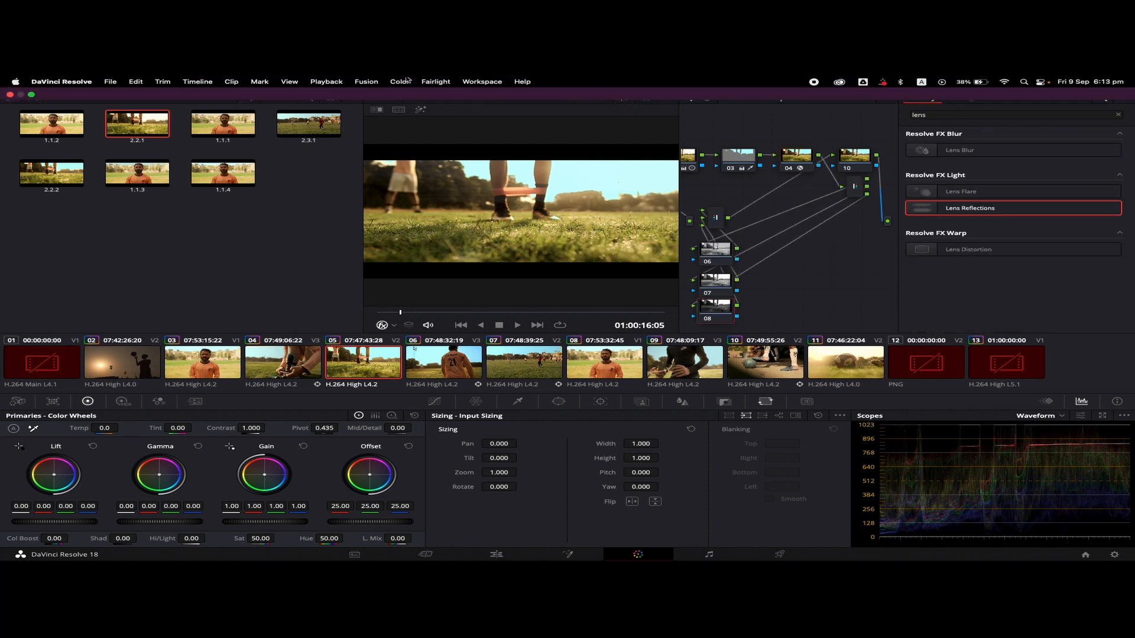
# Add a Splitter Combiner node to clip 05's node graph
pyautogui.click(402, 82)
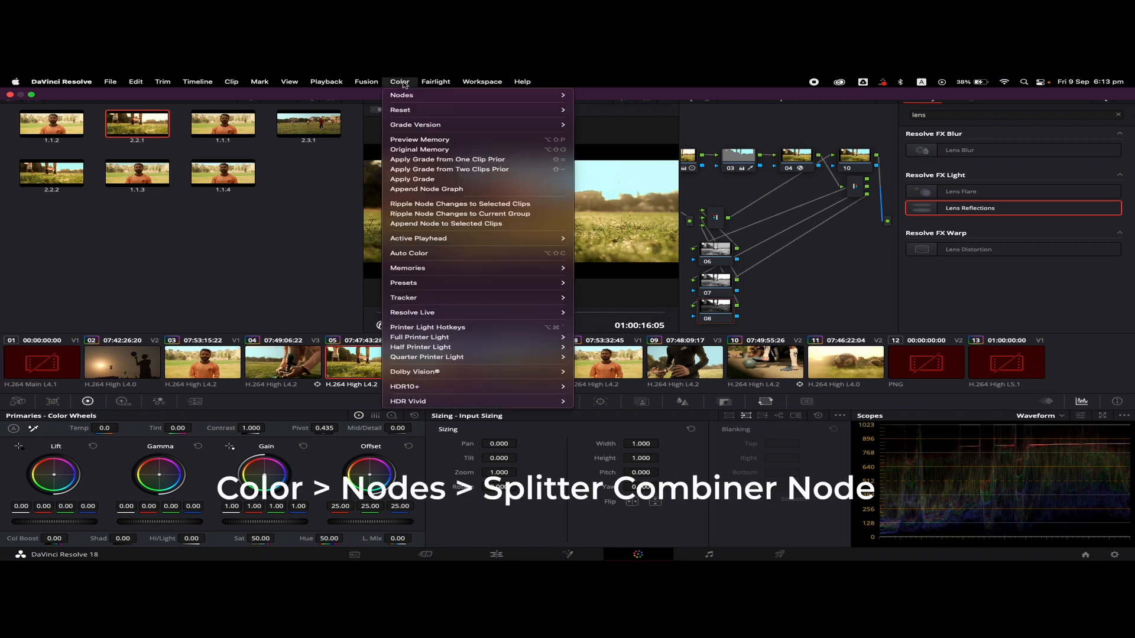
pyautogui.moveTo(408, 95)
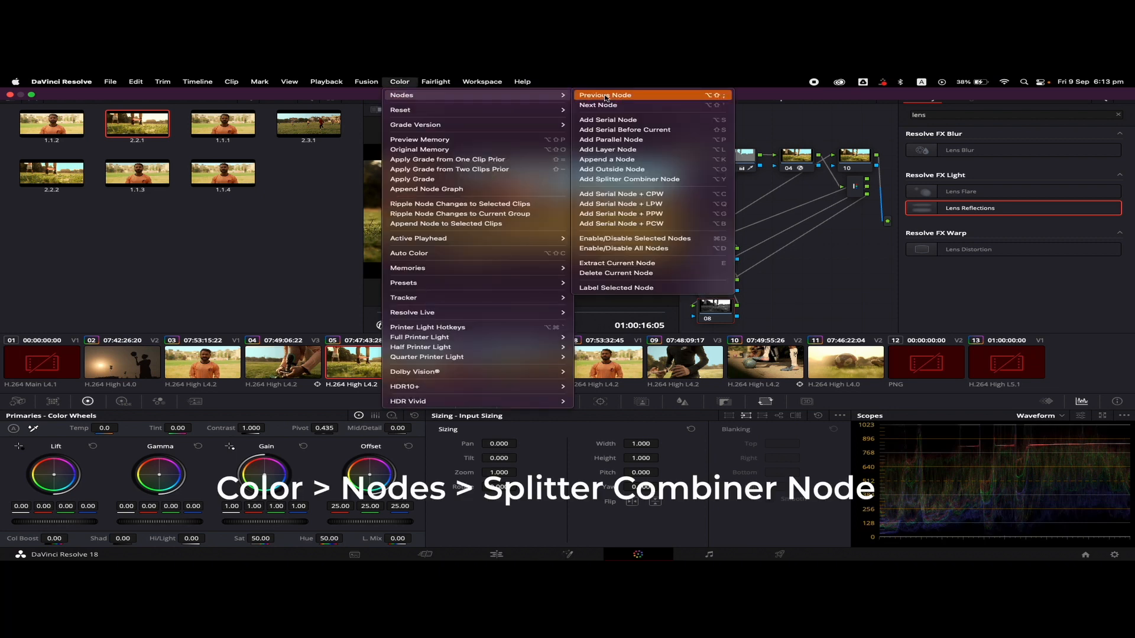
pyautogui.click(618, 181)
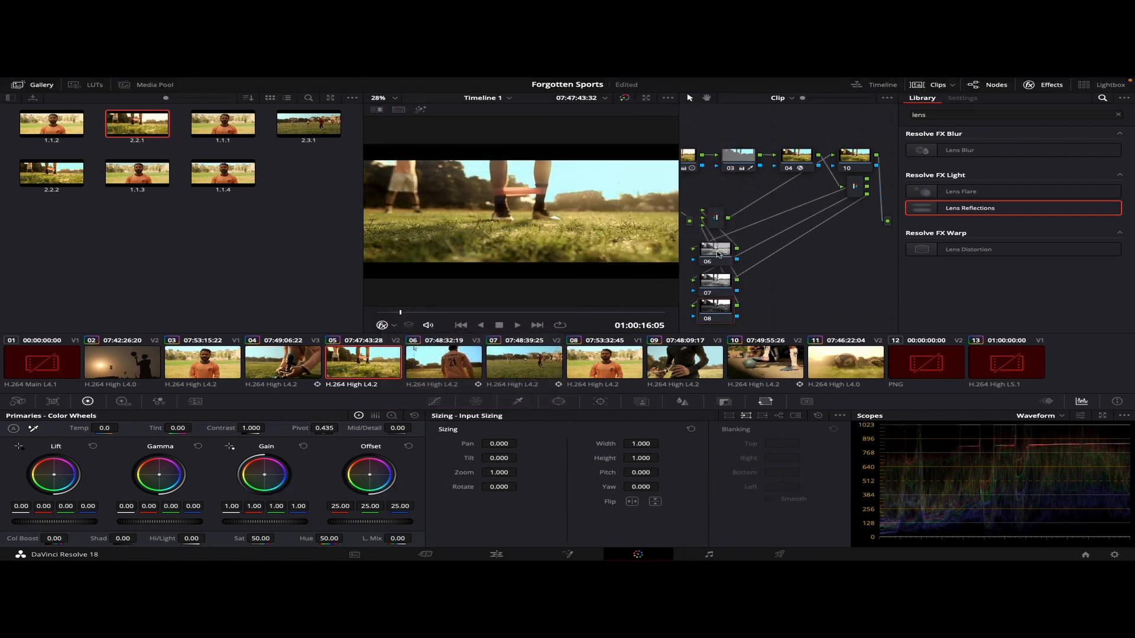
# Select node 06 of the splitter combiner and switch the sizing controls to Node Sizing
pyautogui.click(718, 254)
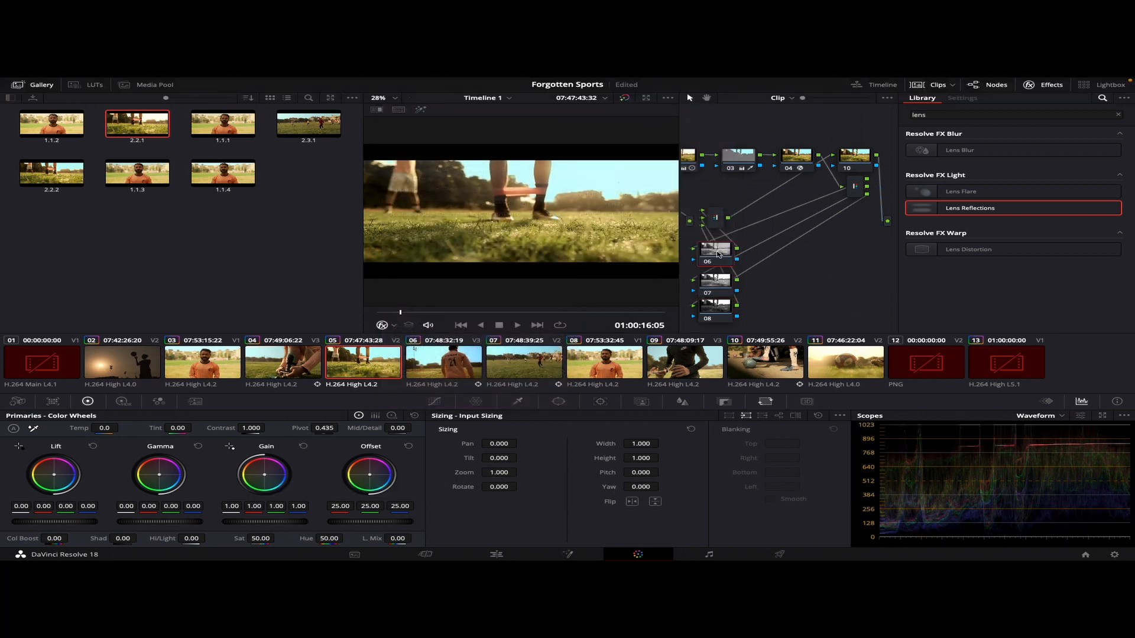
pyautogui.click(725, 285)
pyautogui.click(721, 248)
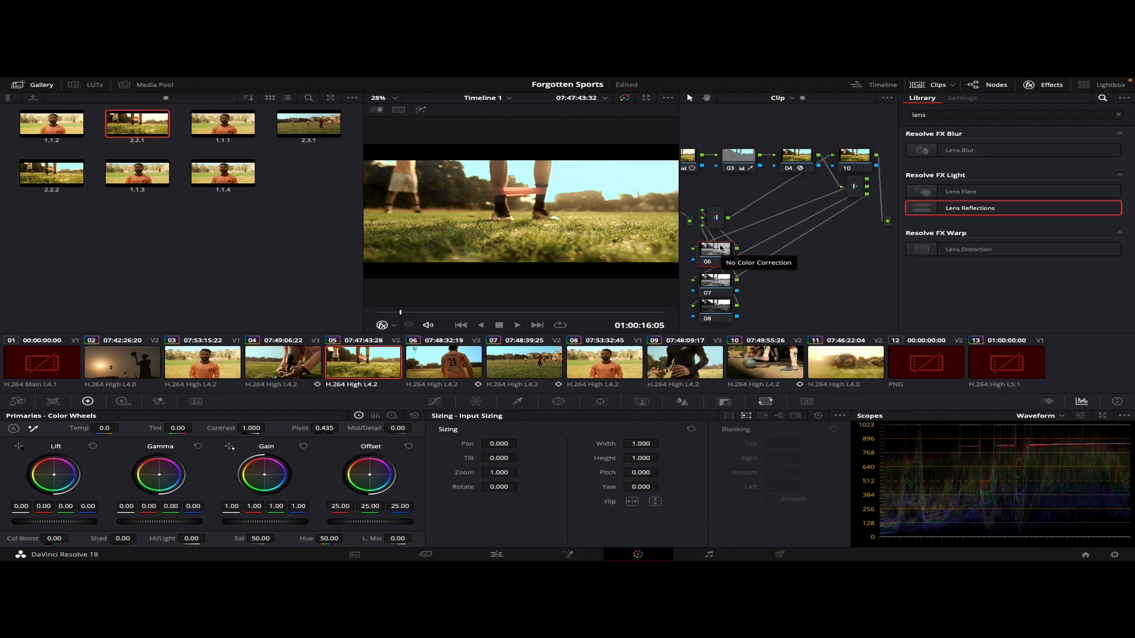
pyautogui.click(779, 417)
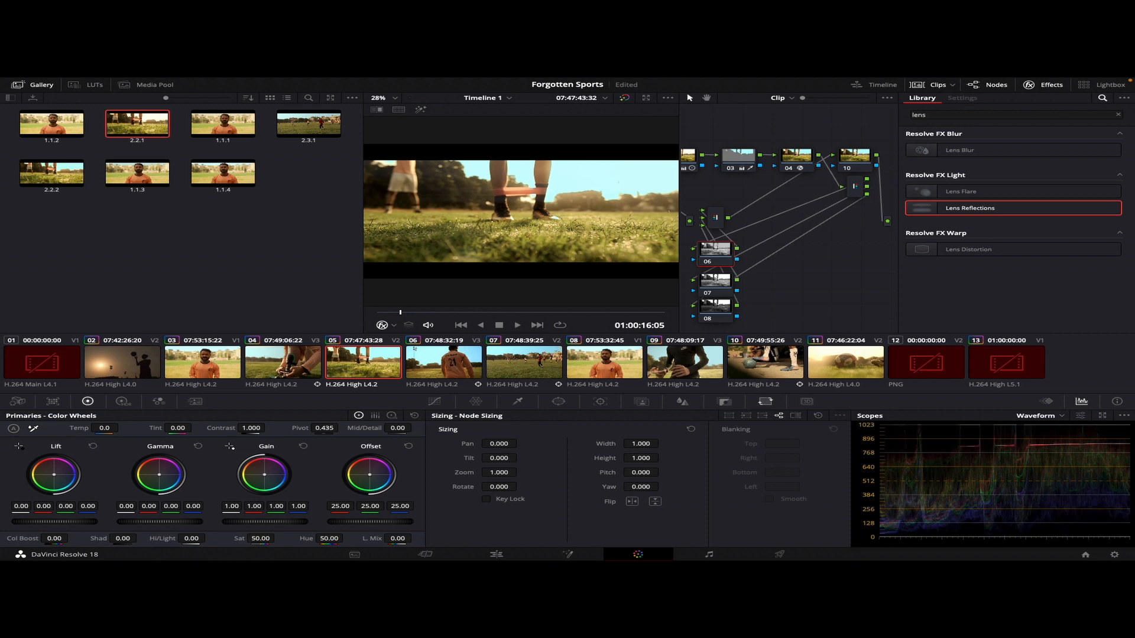
# Try offsetting node 06 horizontally, including a Pan of 5, and reset Pan to 0
pyautogui.moveTo(499, 444); pyautogui.dragTo(520, 443)
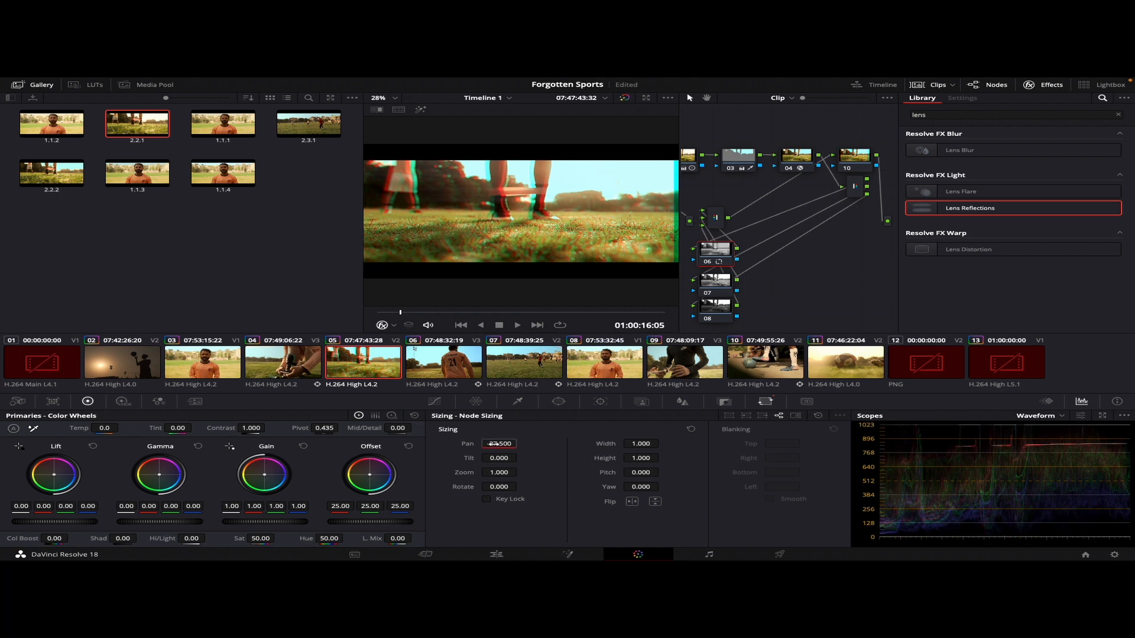
pyautogui.hotkey('ctrl', 's')
pyautogui.click(493, 443)
pyautogui.write('15')
pyautogui.press('Return')
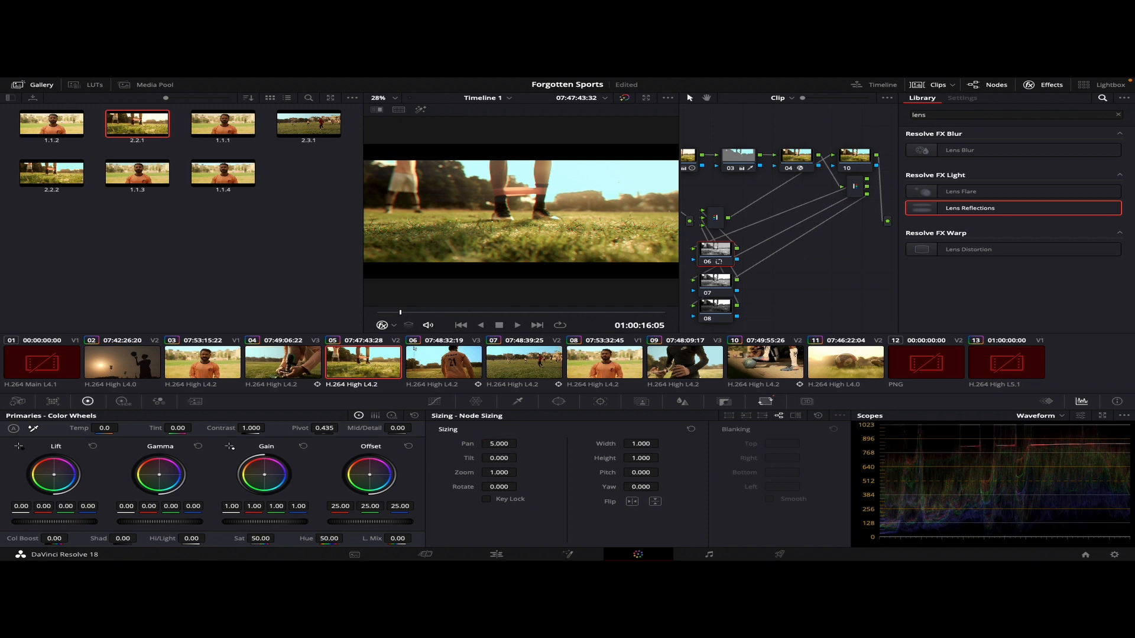
pyautogui.moveTo(502, 444); pyautogui.dragTo(499, 444)
pyautogui.doubleClick(502, 442)
pyautogui.write('0')
pyautogui.press('Return')
# Try a Zoom of 1.5 on node 06
pyautogui.click(499, 473)
pyautogui.doubleClick(498, 472)
pyautogui.write('1.5')
pyautogui.press('Return')
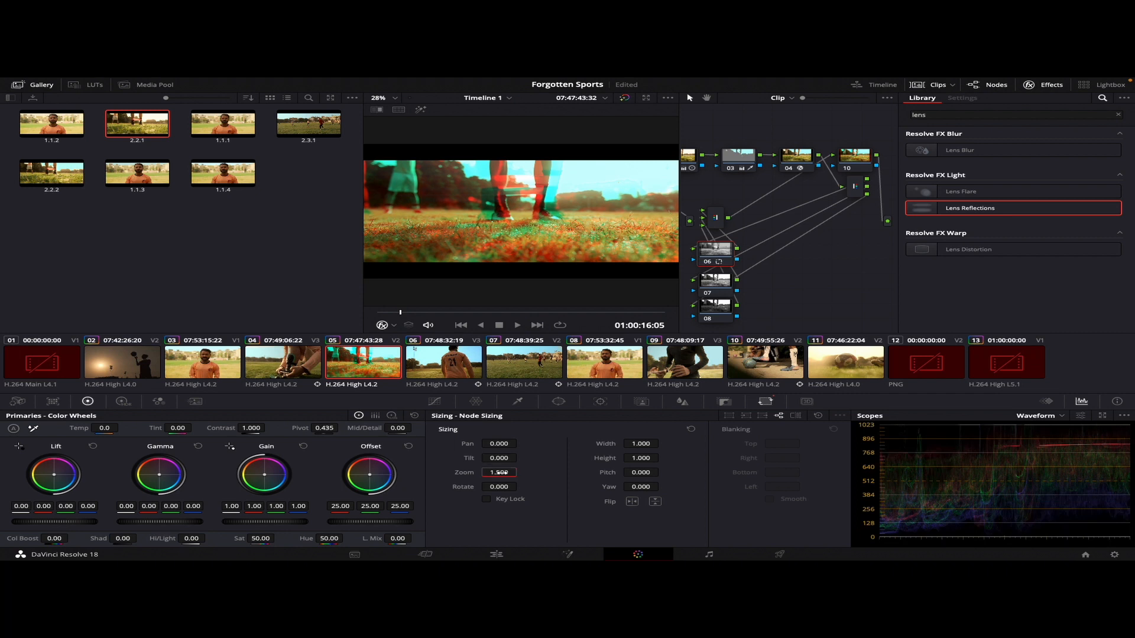
# Set node 06's Zoom to 1.007 and check the color fringing further along the clip
pyautogui.doubleClick(501, 473)
pyautogui.write('1.025')
pyautogui.press('Return')
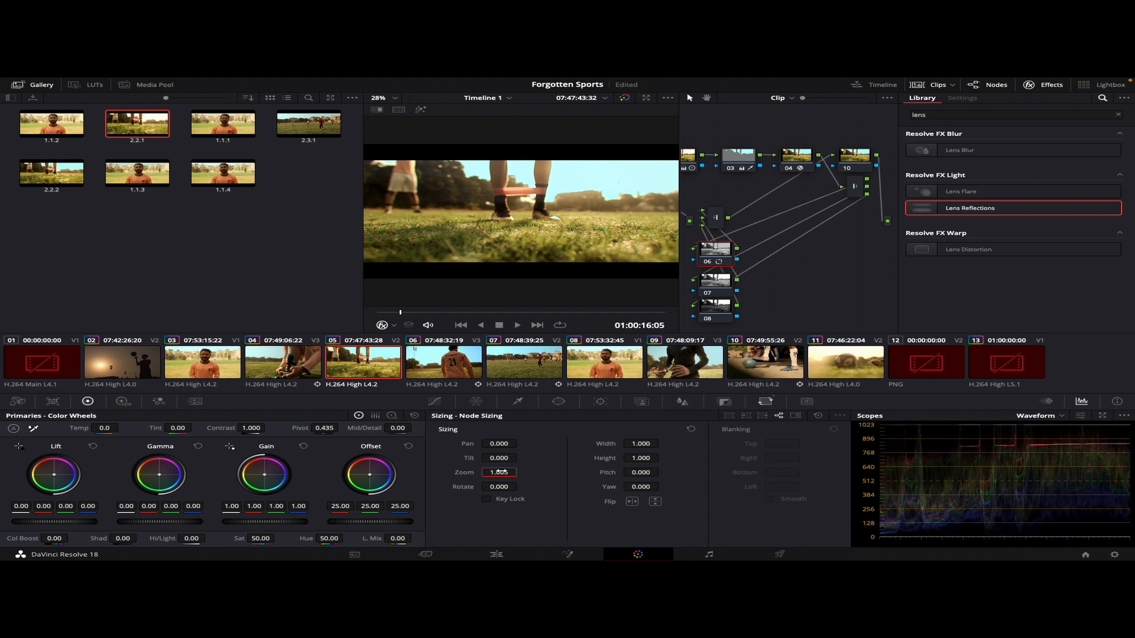
pyautogui.moveTo(500, 472); pyautogui.dragTo(506, 472)
pyautogui.moveTo(417, 313); pyautogui.dragTo(462, 322)
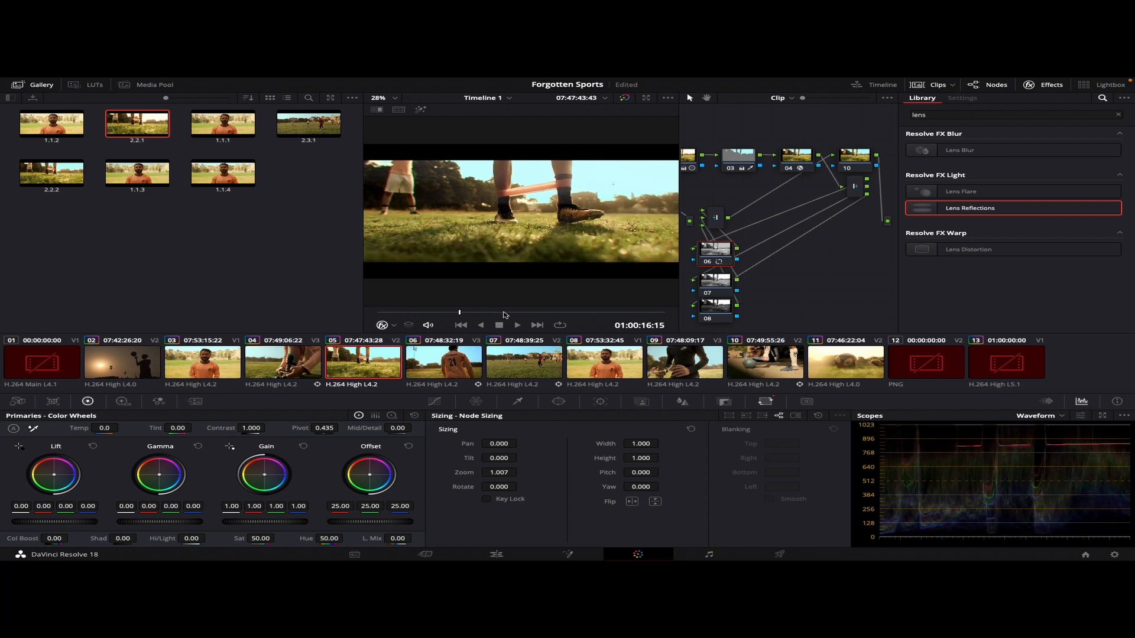
pyautogui.click(719, 219)
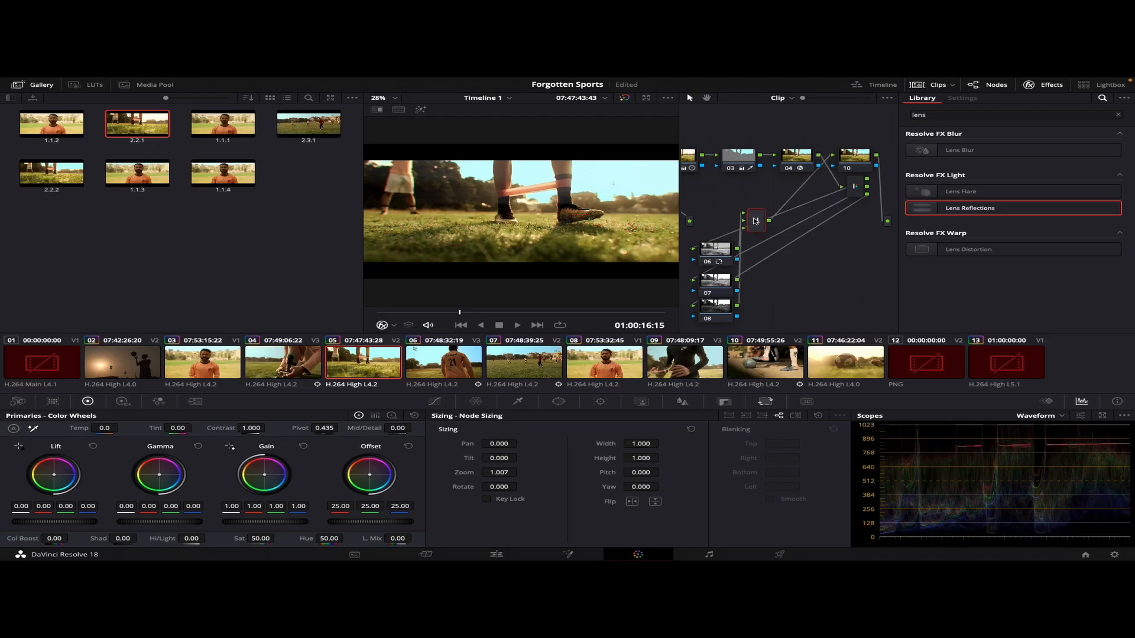
# Insert node 10 between the combiner and the output, and apply the Lens Blur effect to it
pyautogui.moveTo(756, 221); pyautogui.dragTo(729, 216)
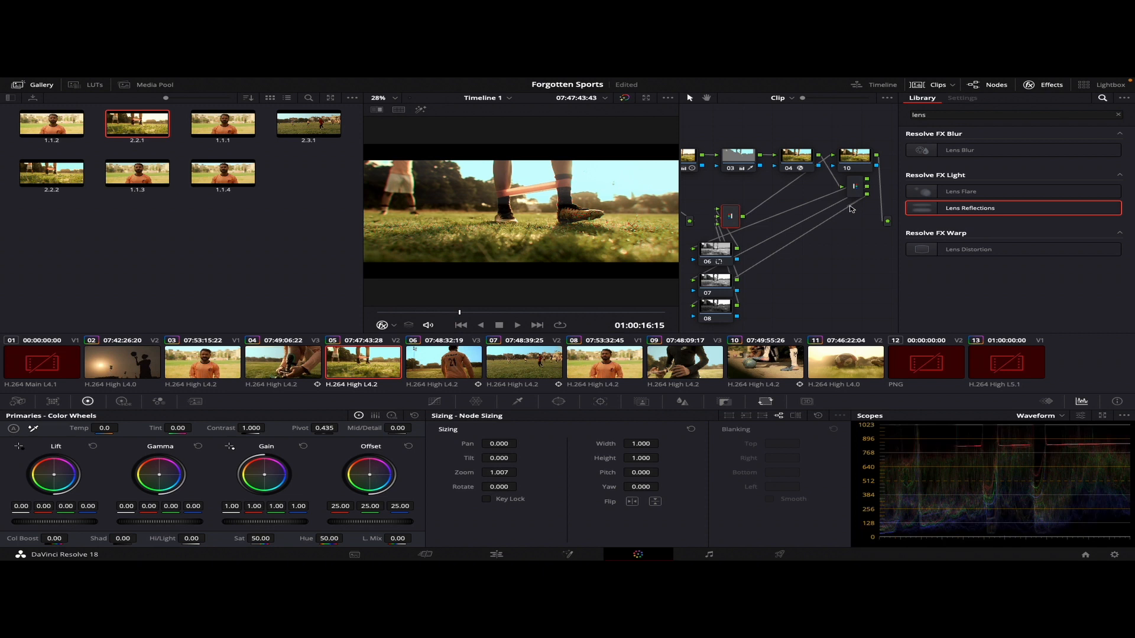
pyautogui.moveTo(861, 161); pyautogui.dragTo(848, 253)
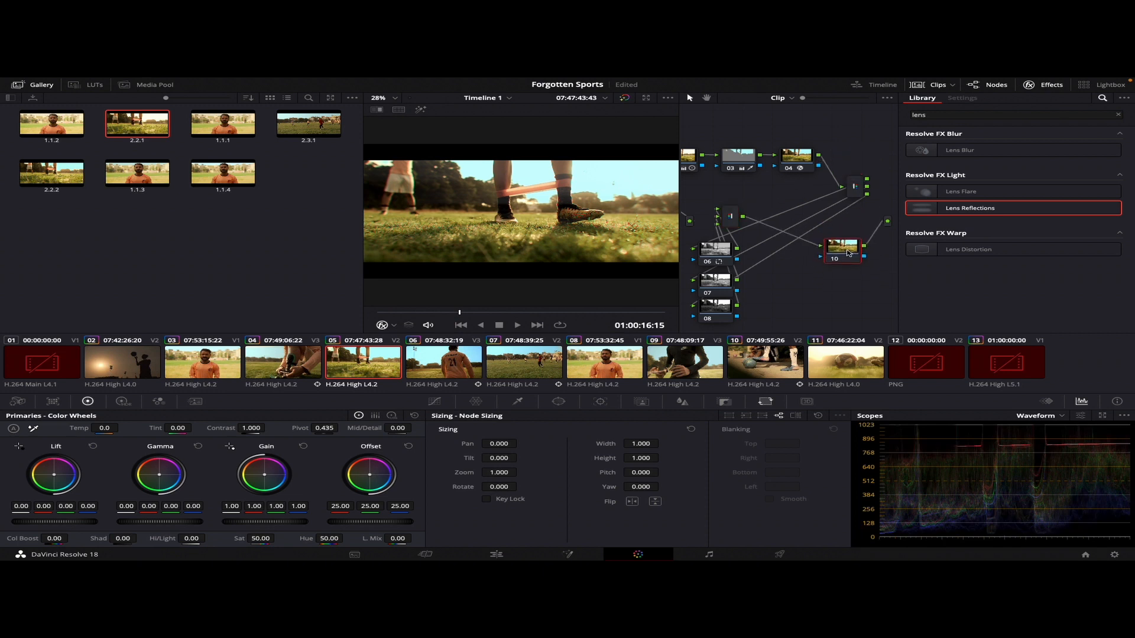
pyautogui.click(987, 155)
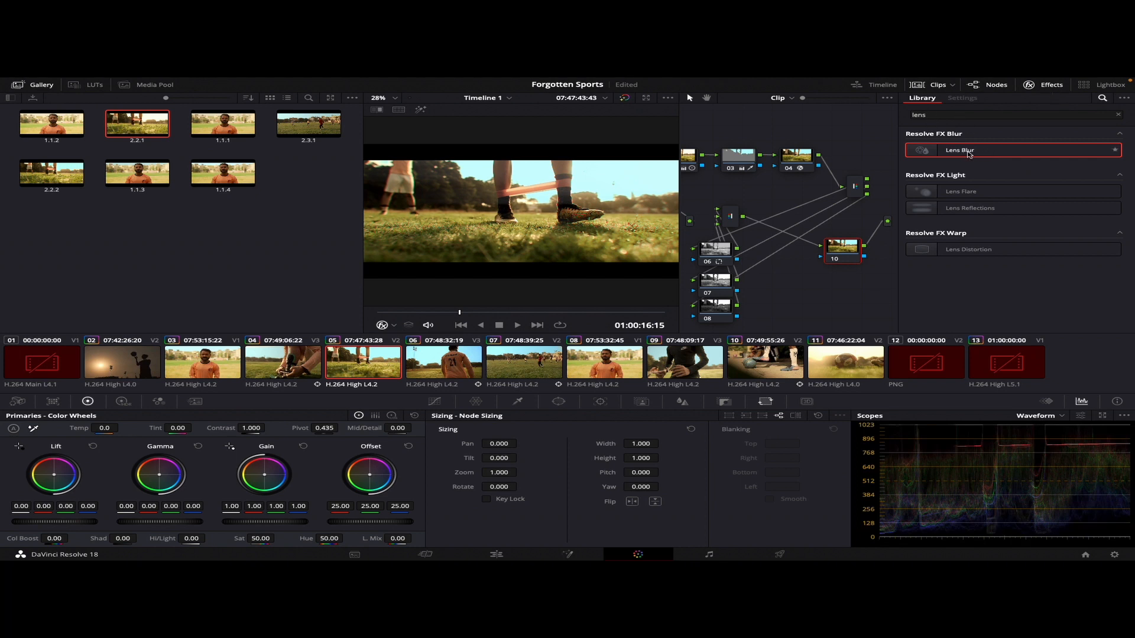
pyautogui.moveTo(969, 154); pyautogui.dragTo(847, 255)
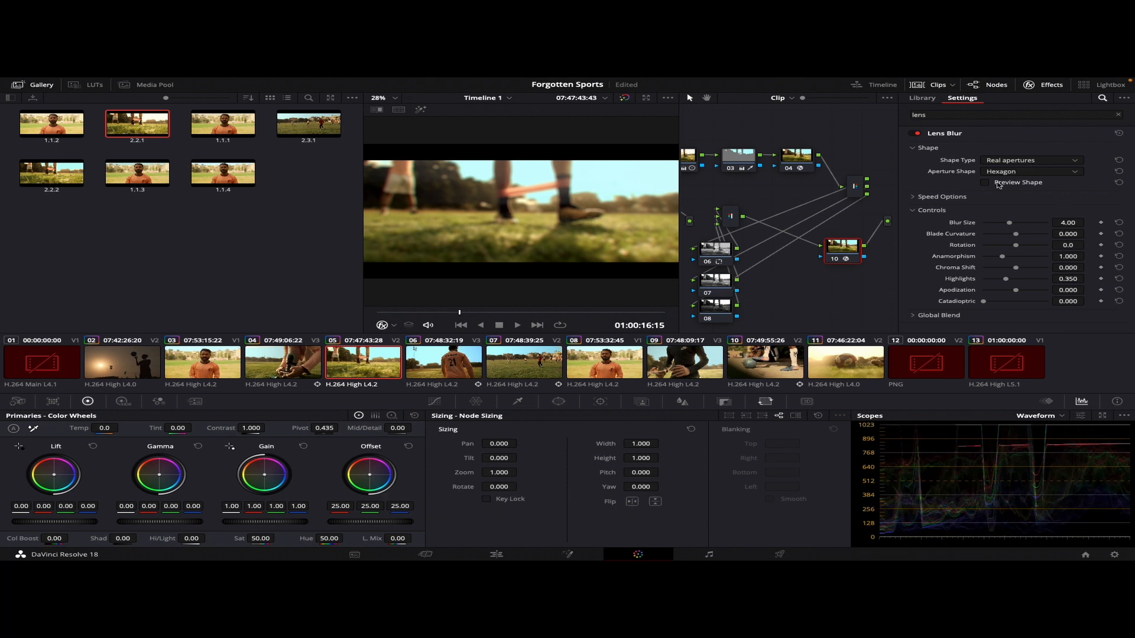
# Change the Lens Blur Shape Type to Creative and reduce Blur Size to about 2.11
pyautogui.click(1023, 176)
pyautogui.click(1023, 176)
pyautogui.click(1042, 163)
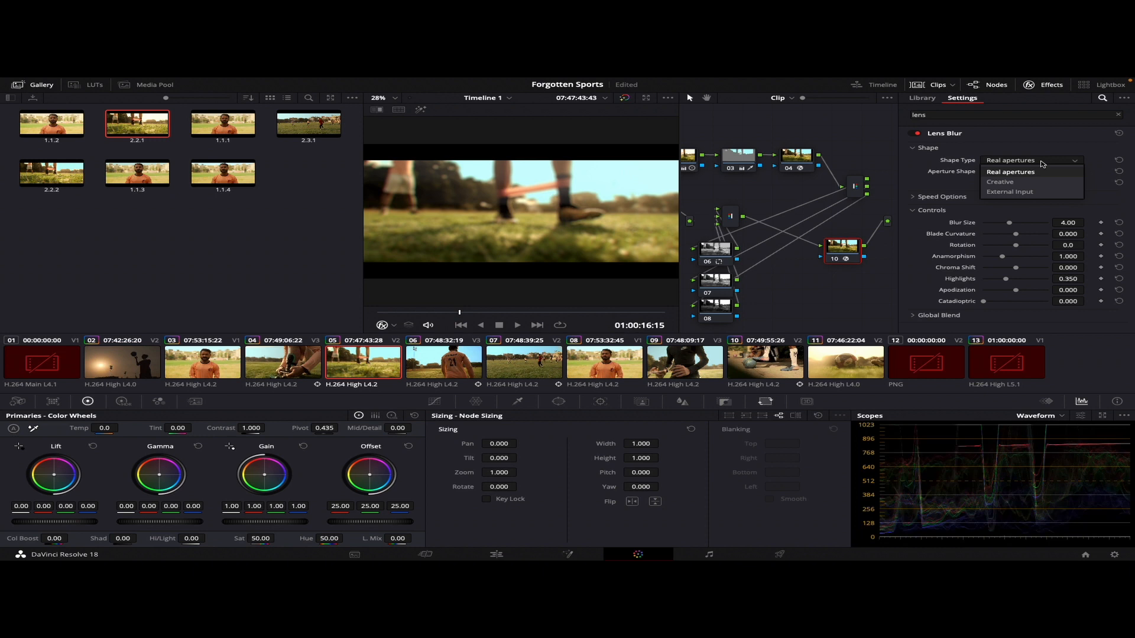
pyautogui.click(1021, 181)
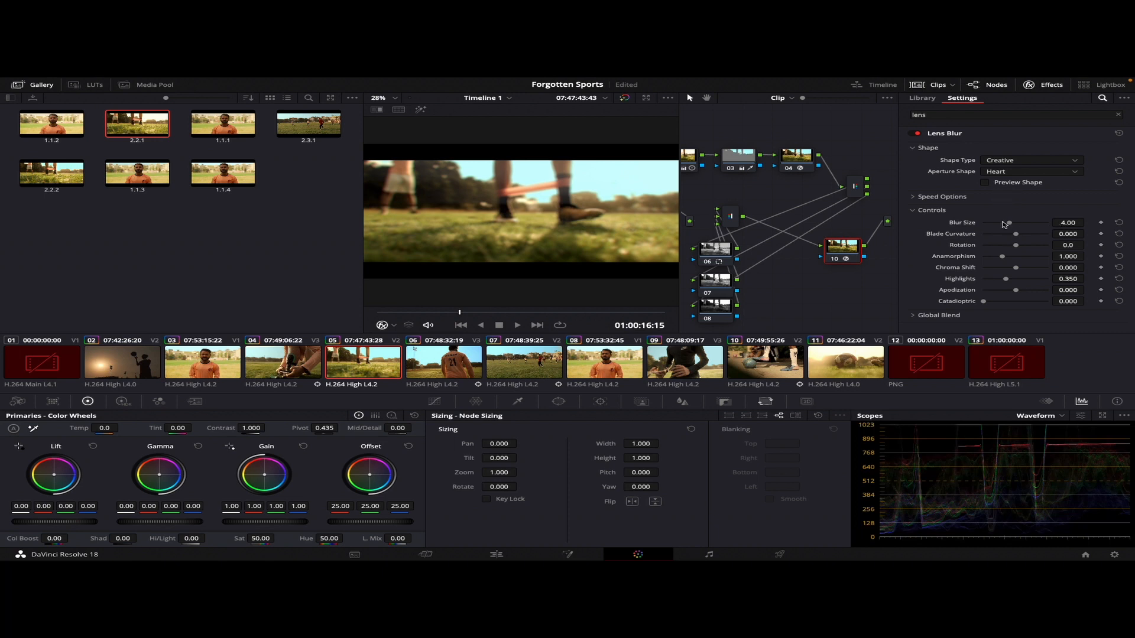
pyautogui.moveTo(1009, 223); pyautogui.dragTo(998, 226)
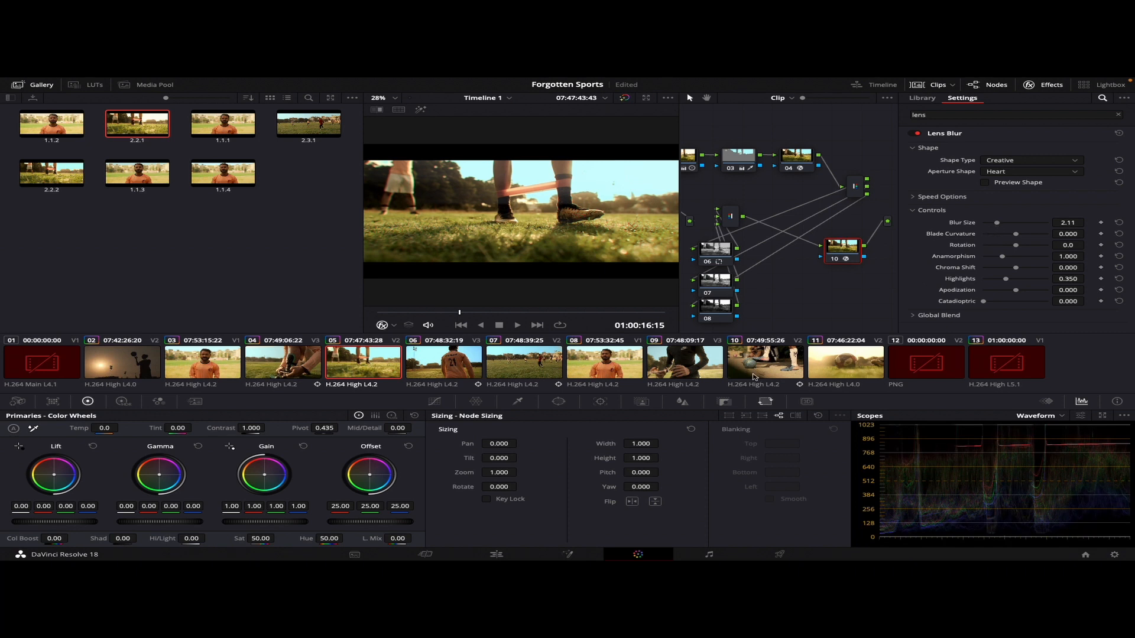
# Add a circle window to node 10 and stretch it to nearly fill the frame, with Size about 58.37 and Aspect about 75
pyautogui.click(557, 402)
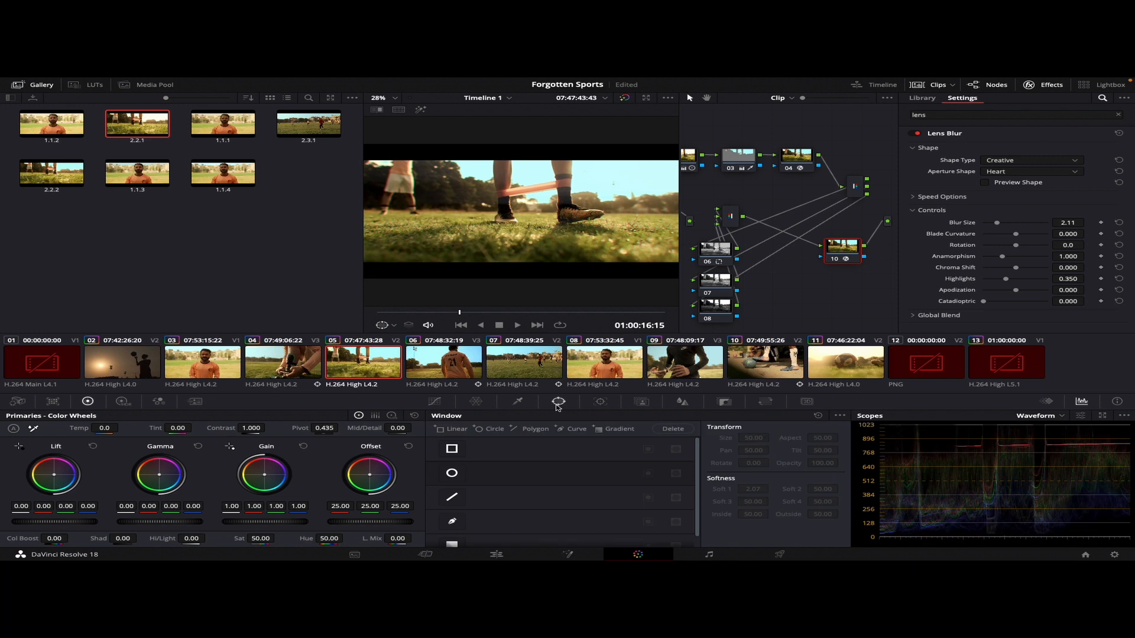
pyautogui.click(452, 474)
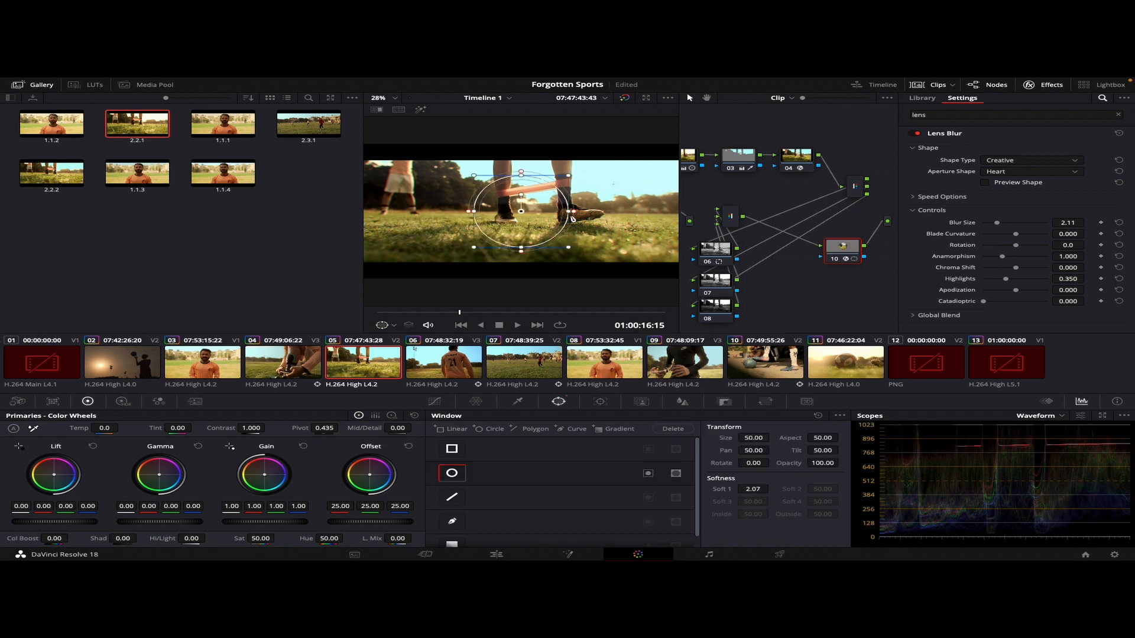
pyautogui.moveTo(572, 217); pyautogui.dragTo(674, 218)
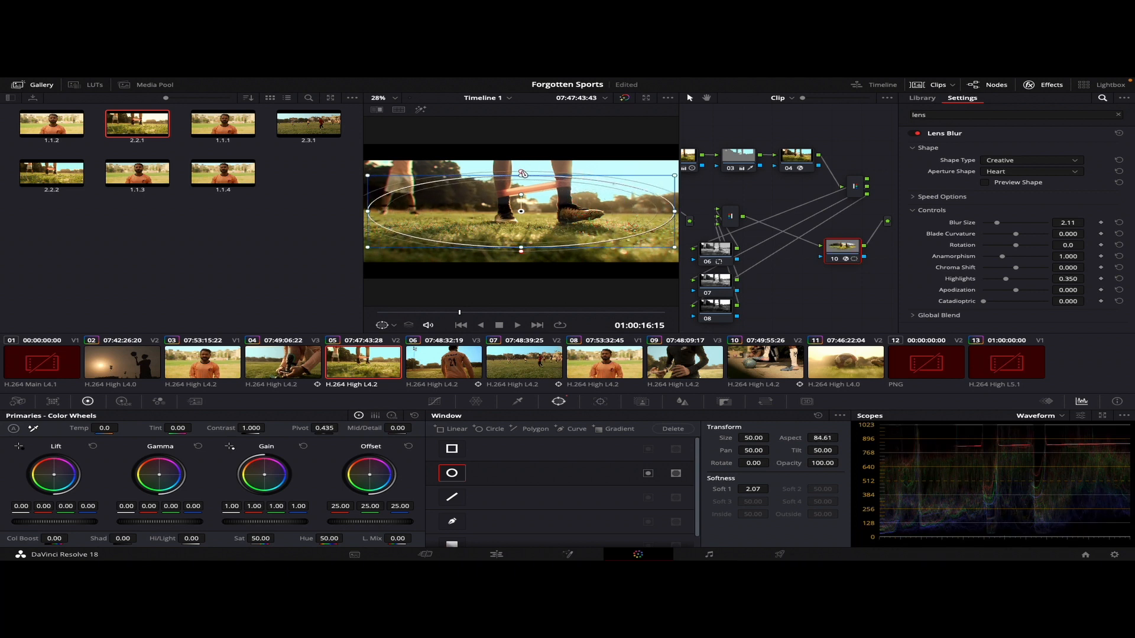
pyautogui.moveTo(522, 173); pyautogui.dragTo(521, 152)
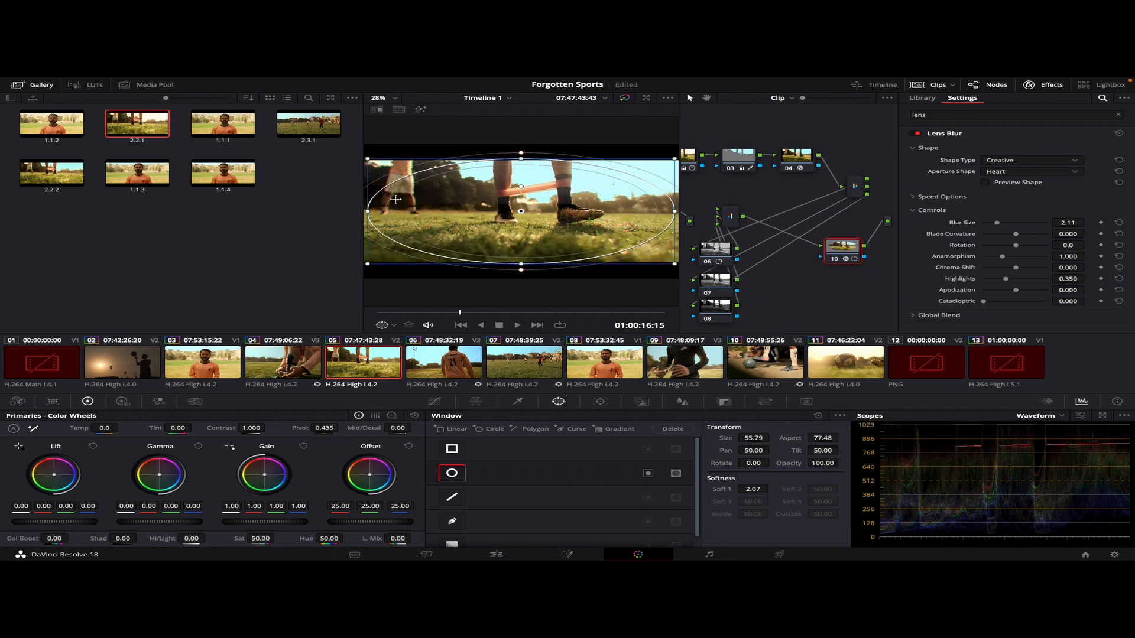
pyautogui.moveTo(369, 211); pyautogui.dragTo(364, 211)
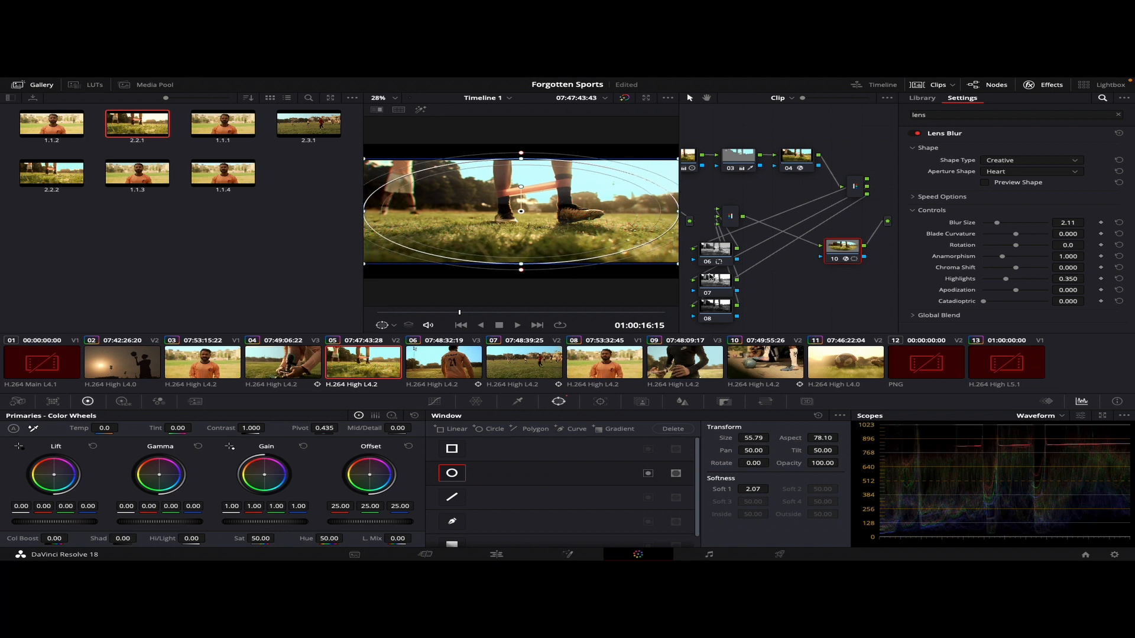
pyautogui.moveTo(363, 243); pyautogui.dragTo(299, 243)
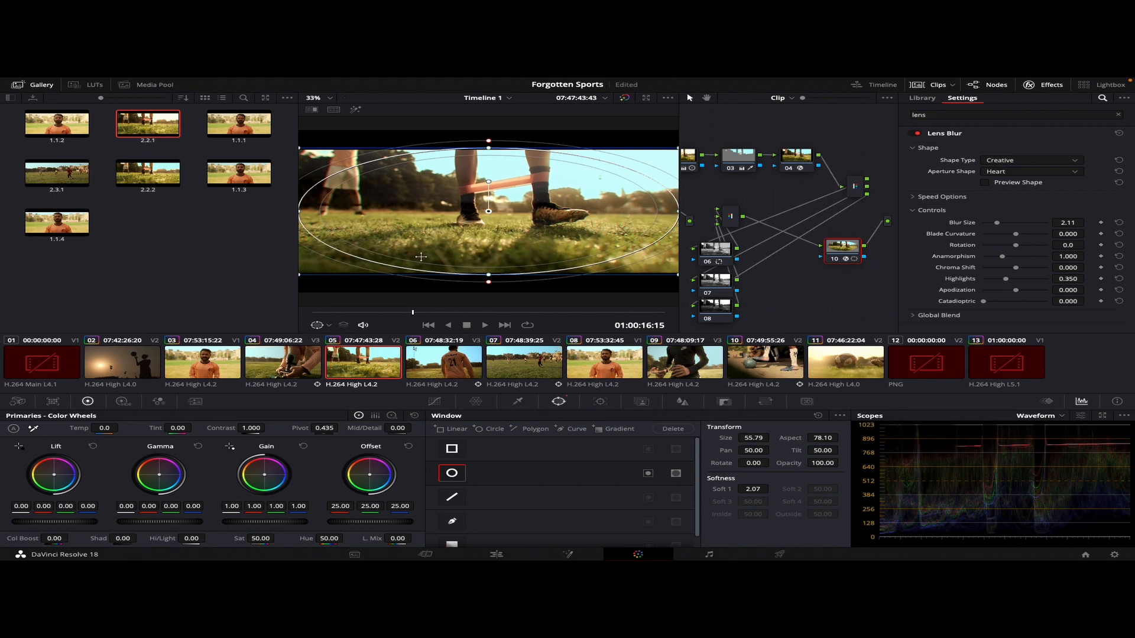
pyautogui.moveTo(490, 279); pyautogui.dragTo(490, 286)
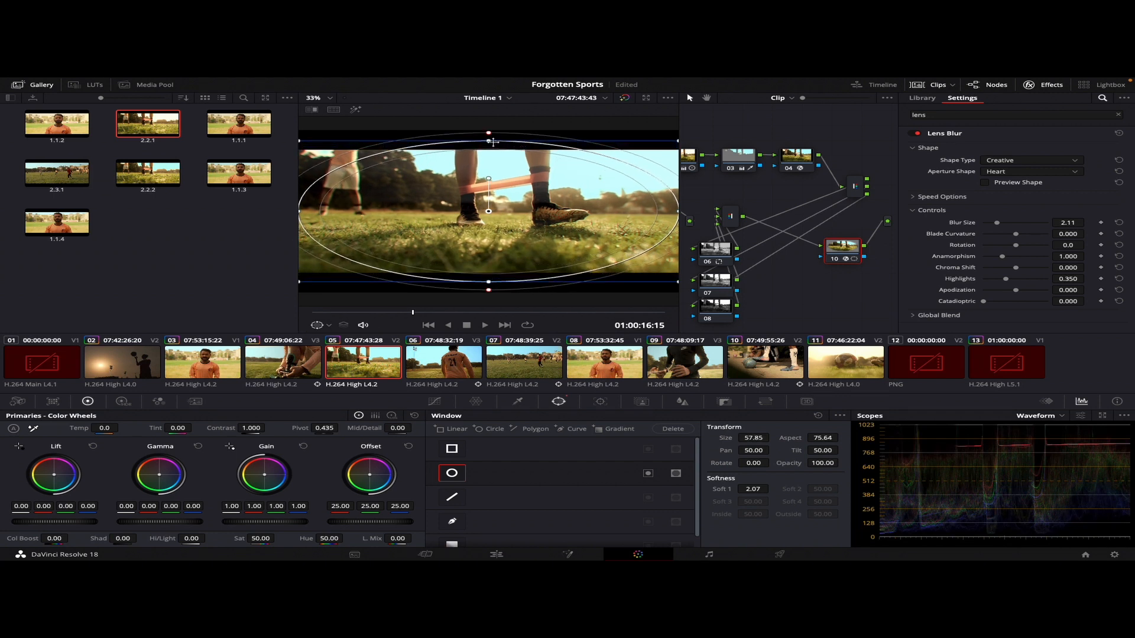
pyautogui.moveTo(494, 140); pyautogui.dragTo(494, 139)
# Raise Blur Size to about 7.89, invert the circle window, and widen it with Soft 1 at about 2.68 to confine the blur to the edges
pyautogui.moveTo(998, 222); pyautogui.dragTo(1036, 228)
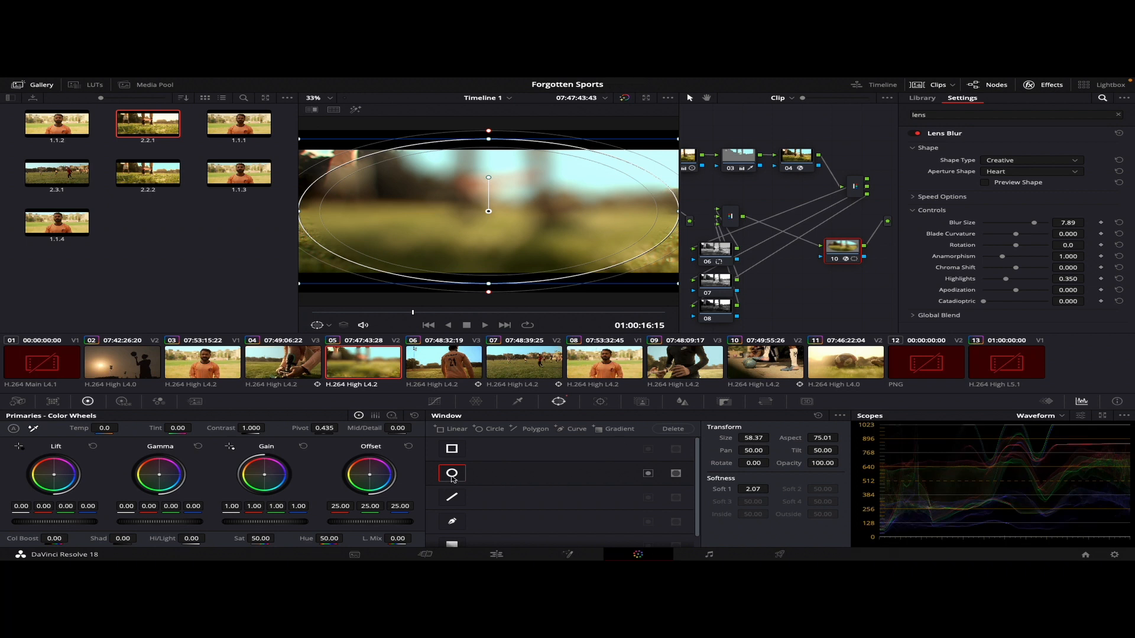
pyautogui.click(649, 474)
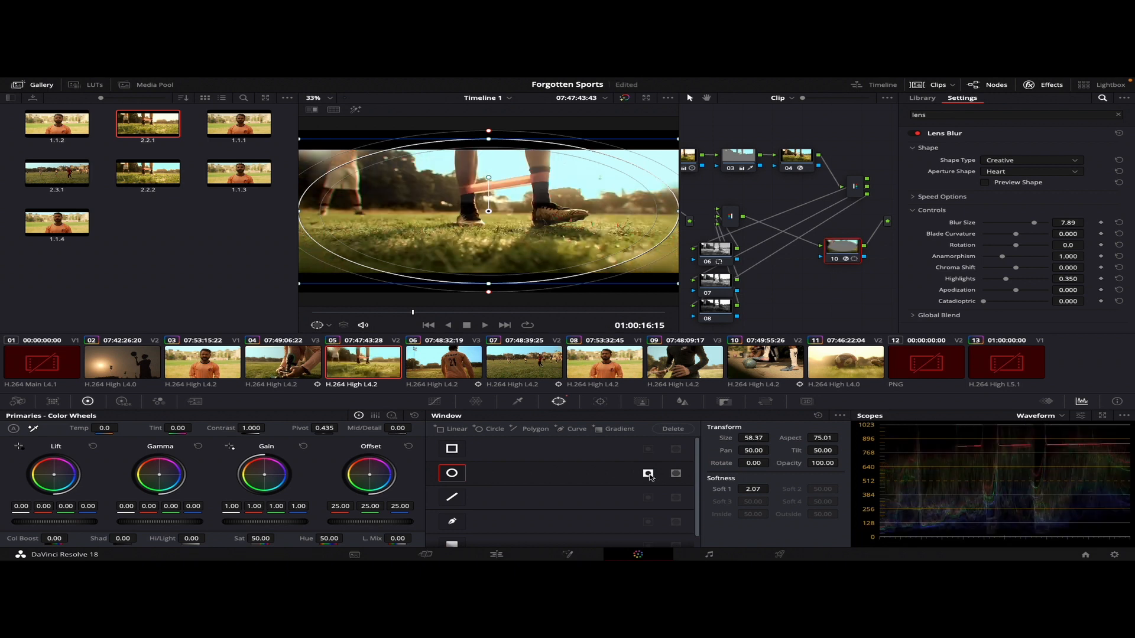
pyautogui.moveTo(489, 294); pyautogui.dragTo(489, 297)
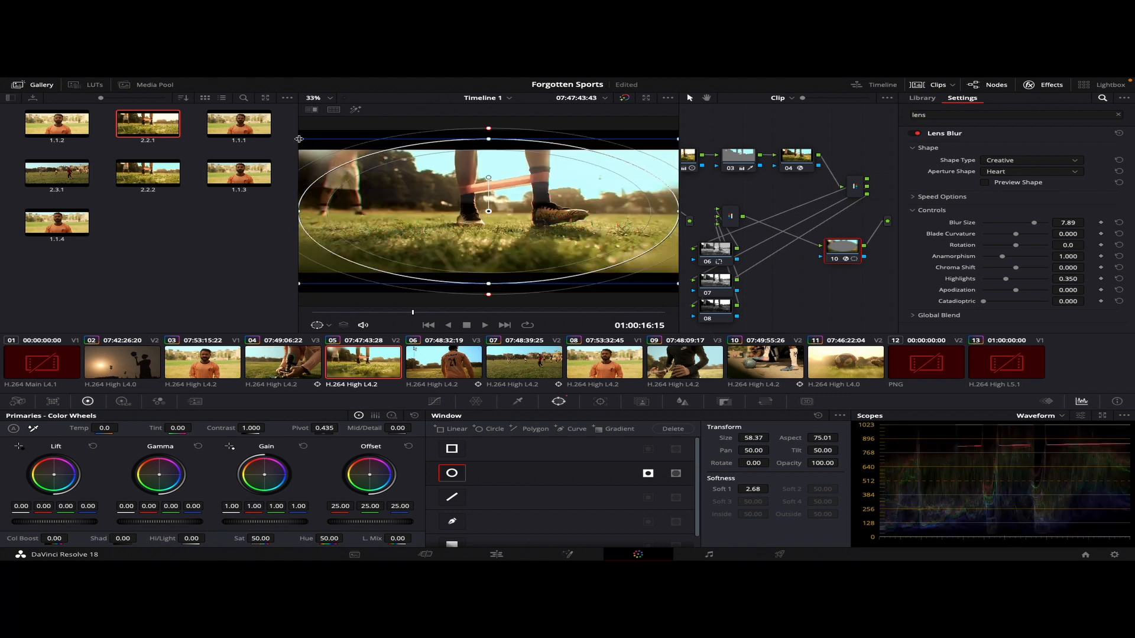
pyautogui.moveTo(300, 140); pyautogui.dragTo(2, 118)
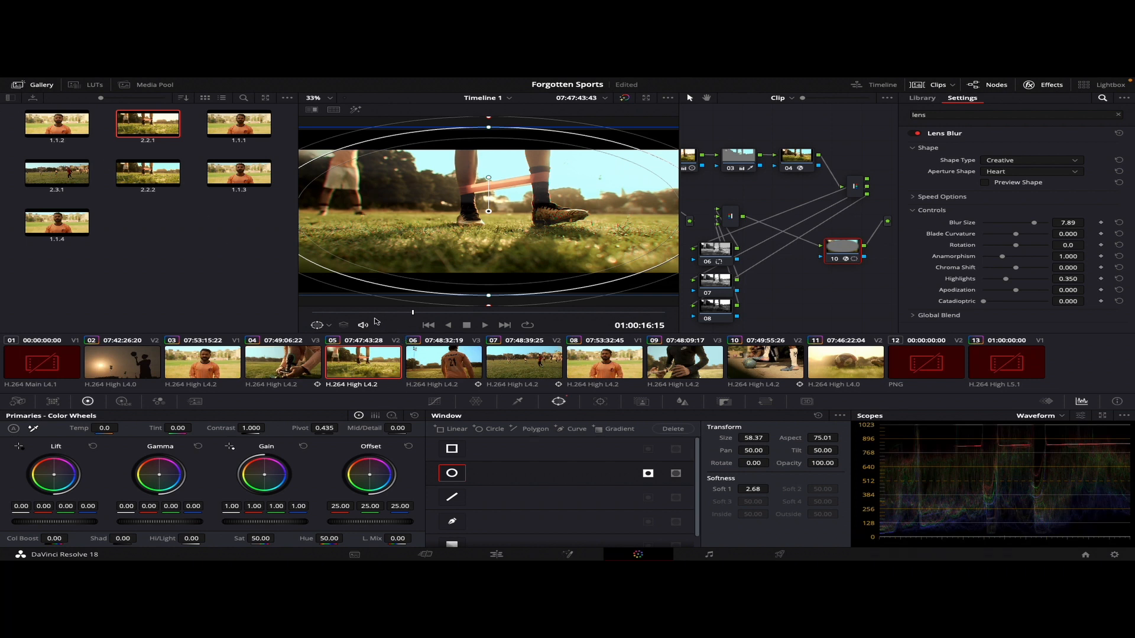
# Play the clip from near its start to check the lens blur around the frame edges
pyautogui.moveTo(363, 313); pyautogui.dragTo(318, 317)
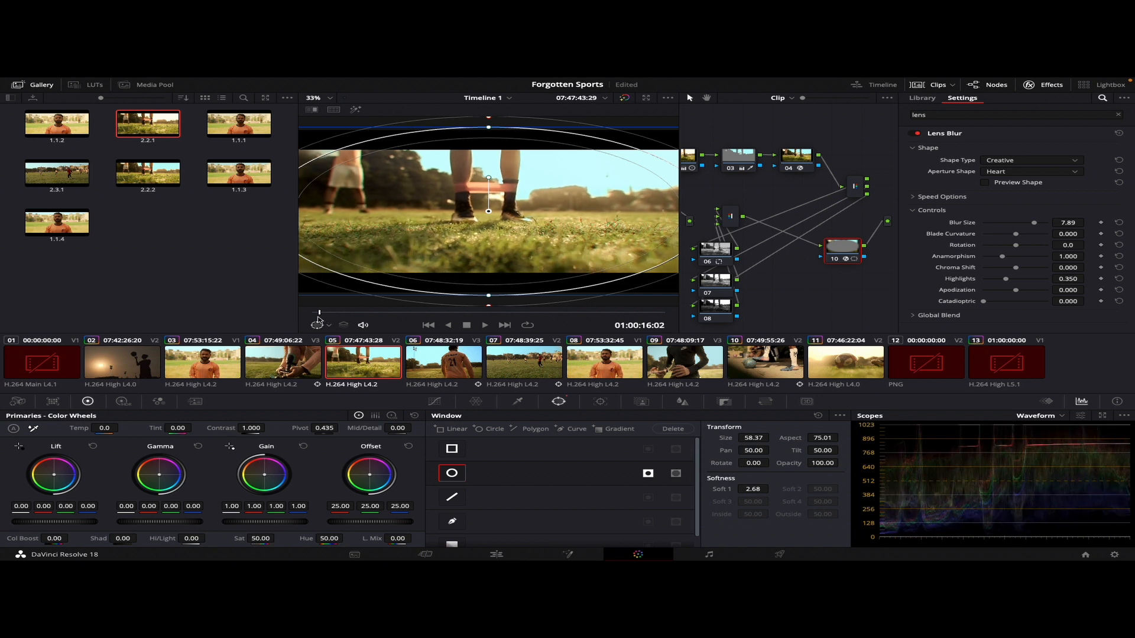
pyautogui.press('space')
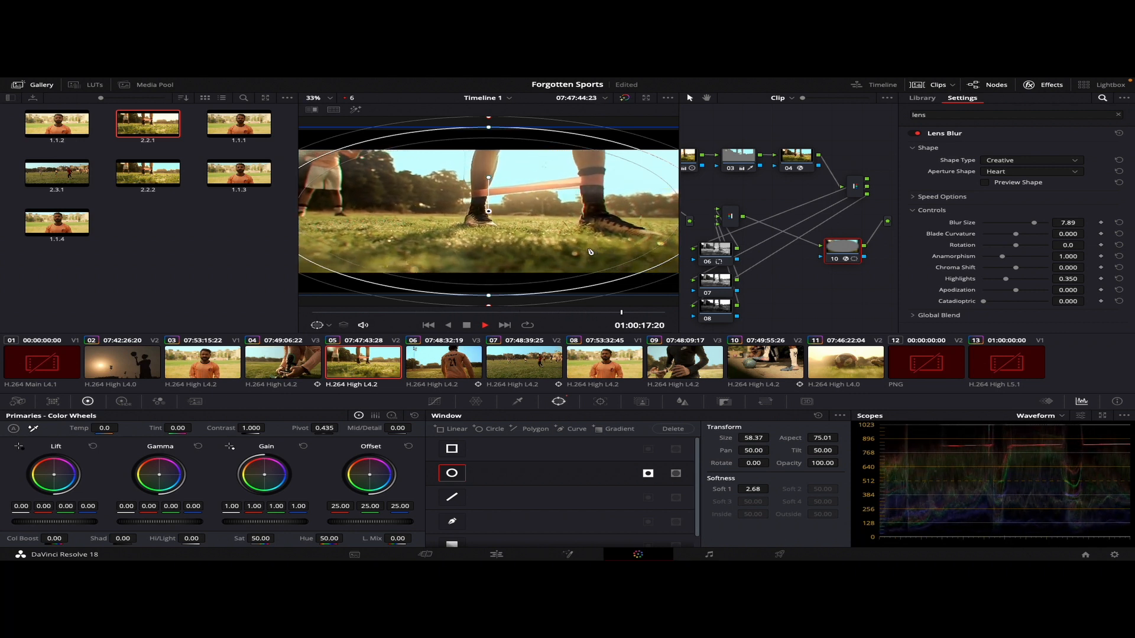
pyautogui.press('space')
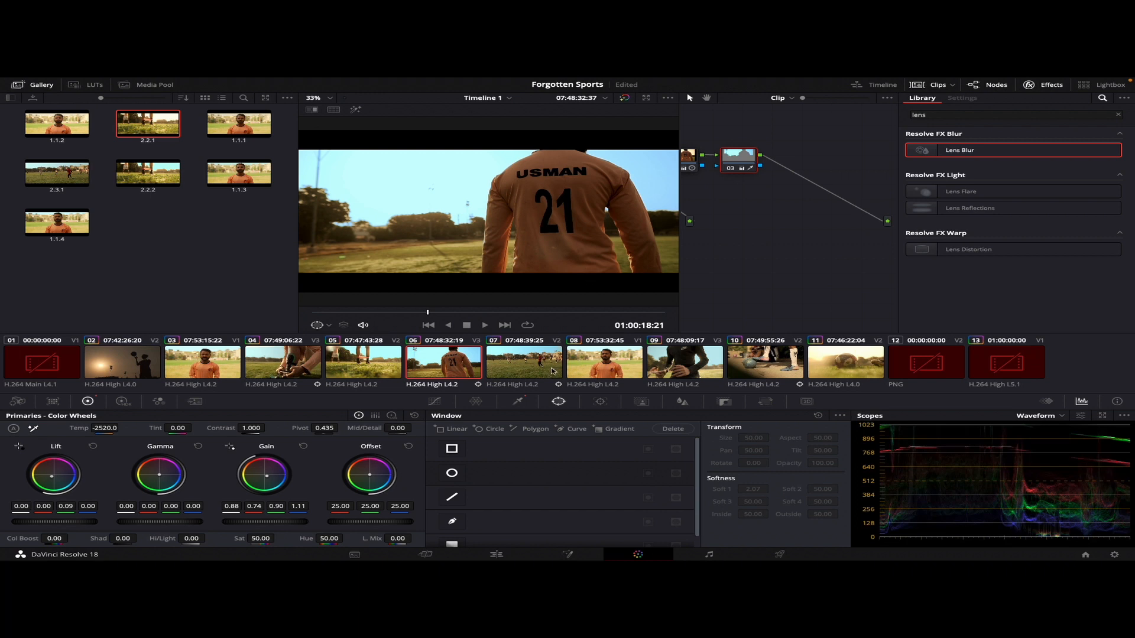
# Open clip 06, the player seen from behind, and move to a frame near its start
pyautogui.click(532, 373)
pyautogui.click(464, 369)
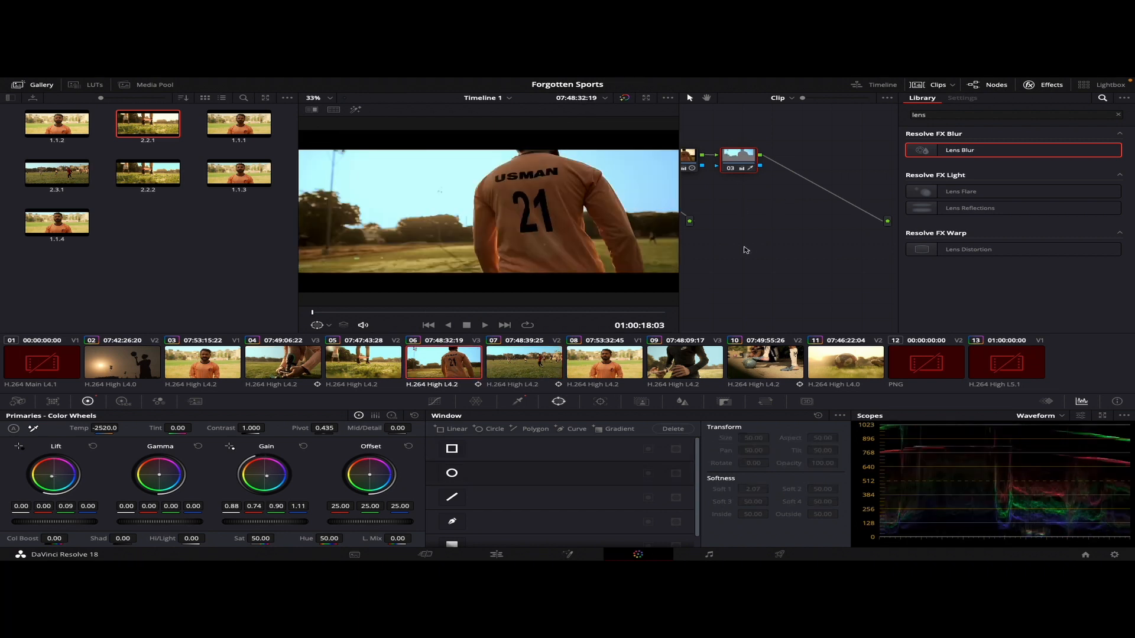
pyautogui.scroll(1, 511, 222)
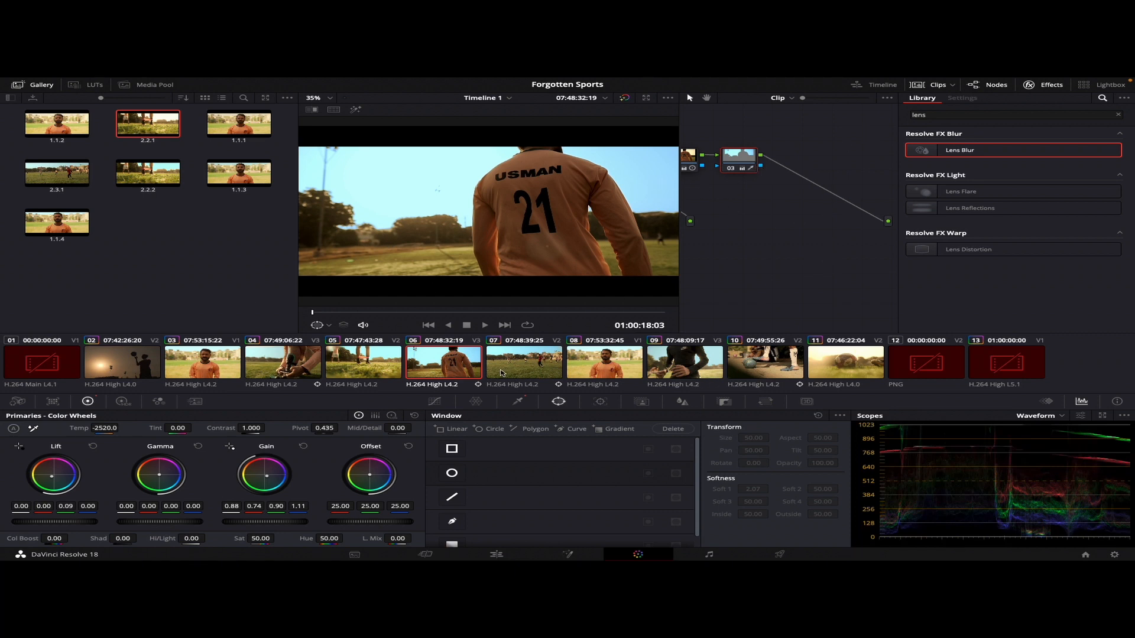
pyautogui.moveTo(344, 312)
pyautogui.mouseDown()
pyautogui.moveTo(437, 321)
pyautogui.moveTo(332, 322)
pyautogui.mouseUp()
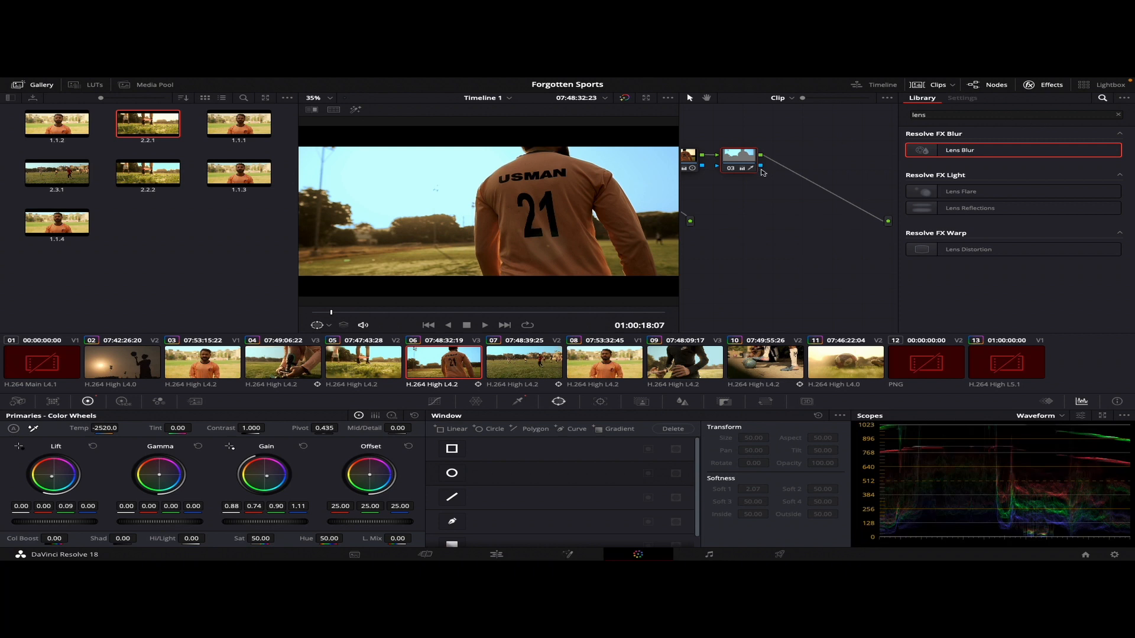
# Add a serial node after node 03 and apply Lens Reflections to it with the Streaks preset
pyautogui.hotkey('alt', 's')
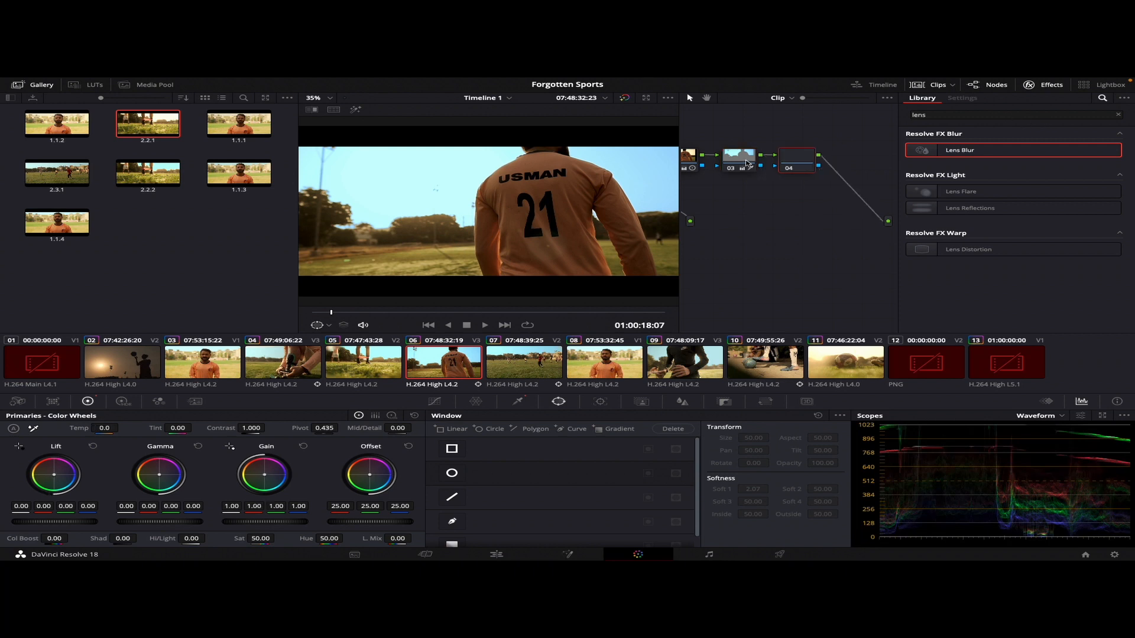
pyautogui.moveTo(1003, 211); pyautogui.dragTo(797, 158)
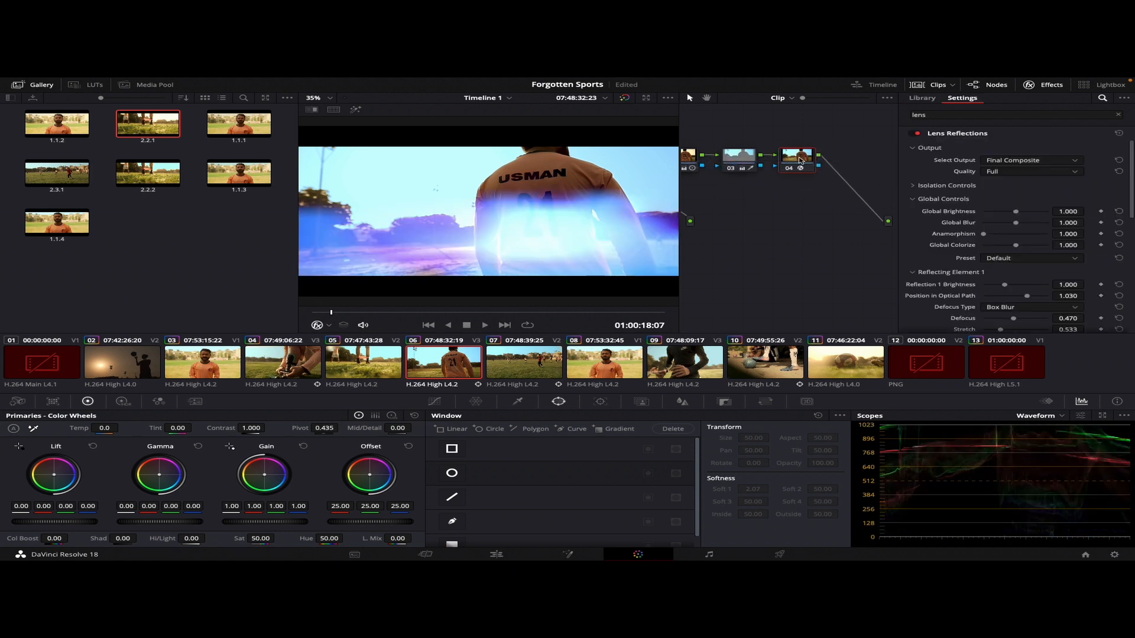
pyautogui.click(1028, 258)
pyautogui.click(1033, 277)
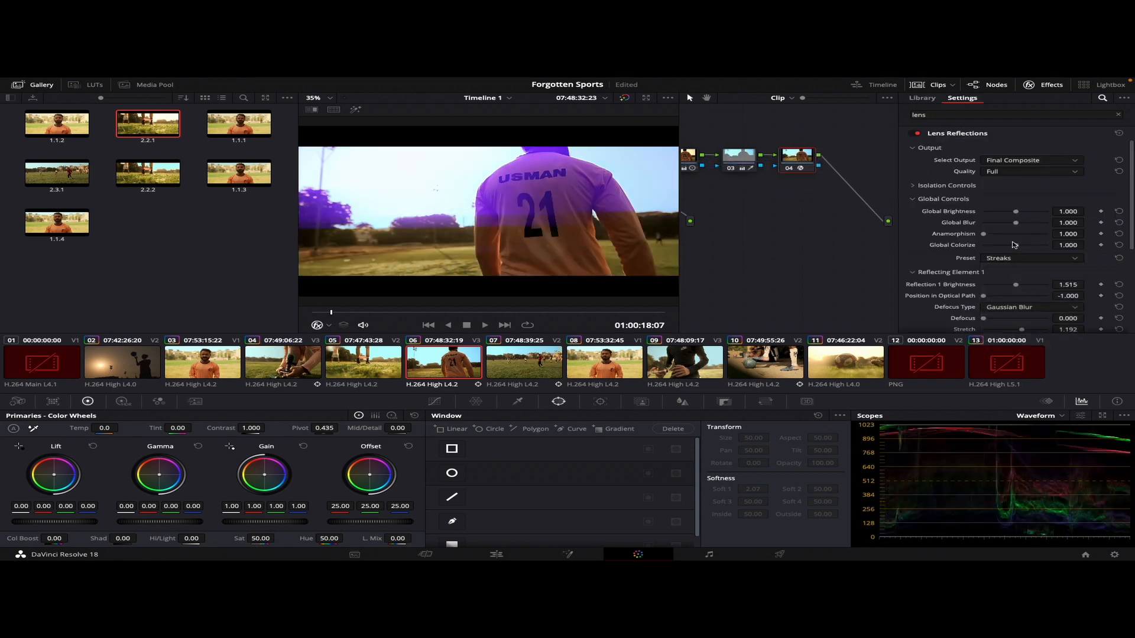
# Change Reflecting Element 1's color to near white and lower its brightness to about 0.33
pyautogui.scroll(-3, 942, 313)
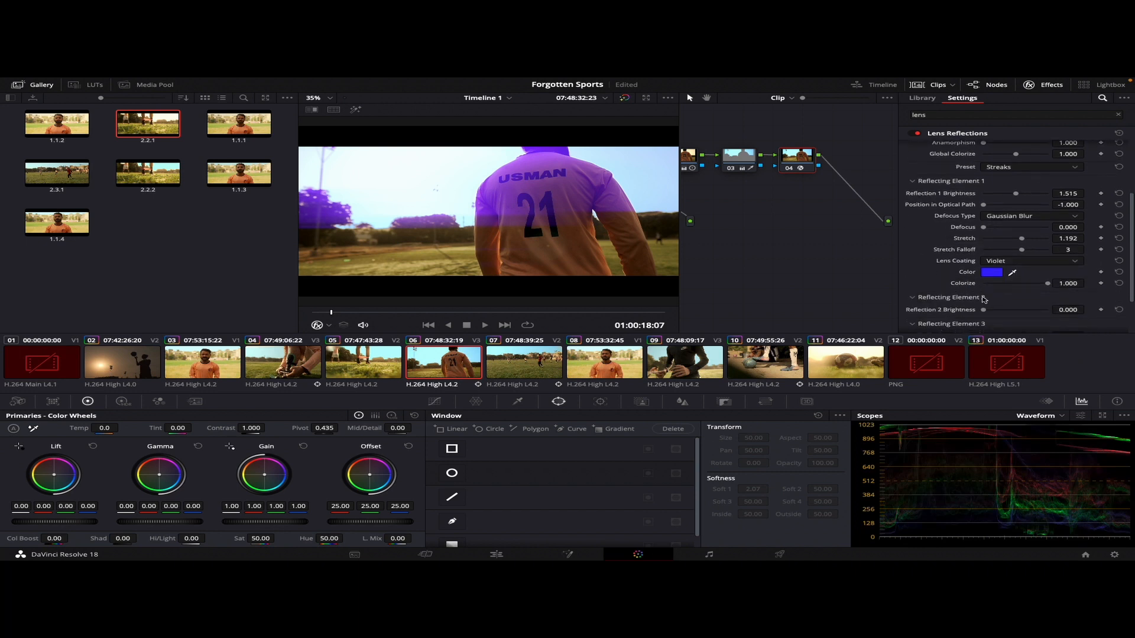
pyautogui.click(992, 271)
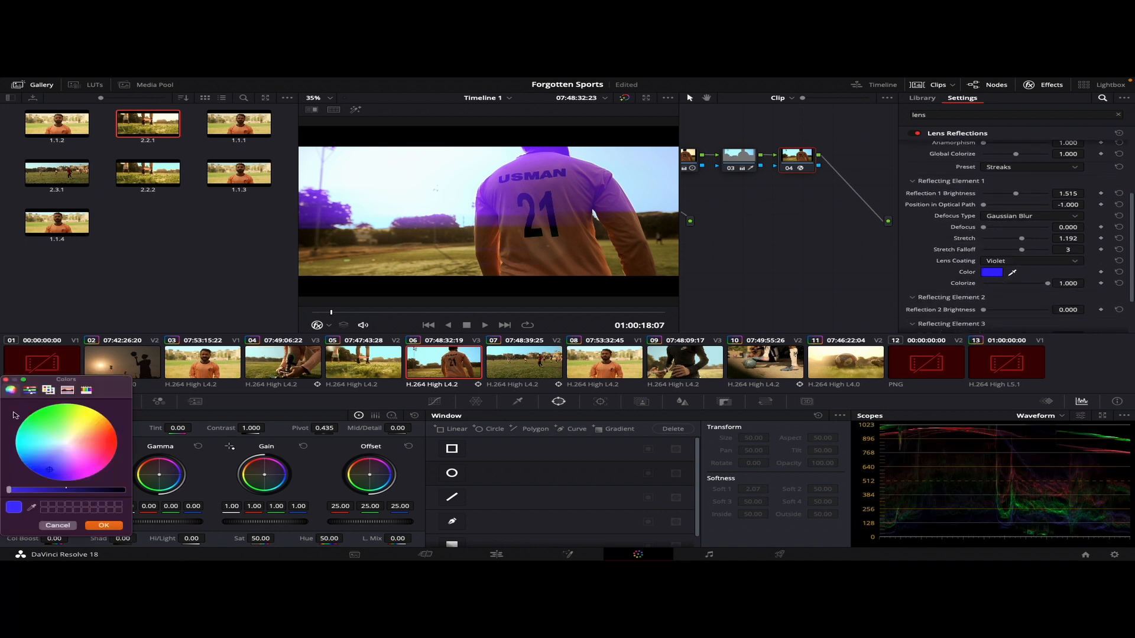
pyautogui.click(64, 443)
pyautogui.click(99, 526)
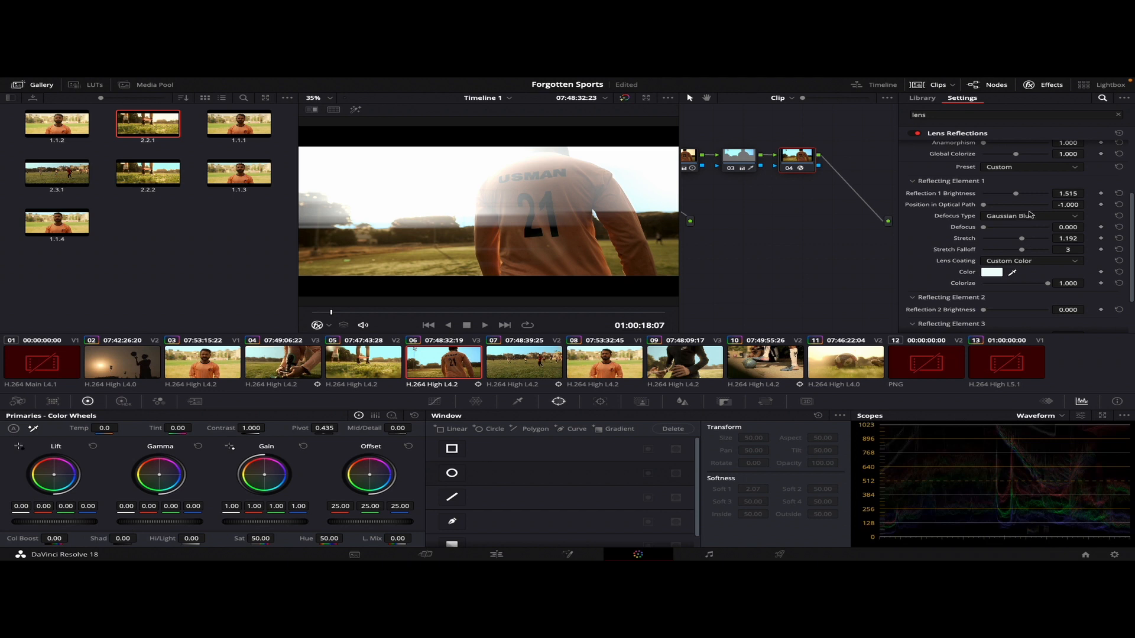
pyautogui.moveTo(1015, 193); pyautogui.dragTo(991, 198)
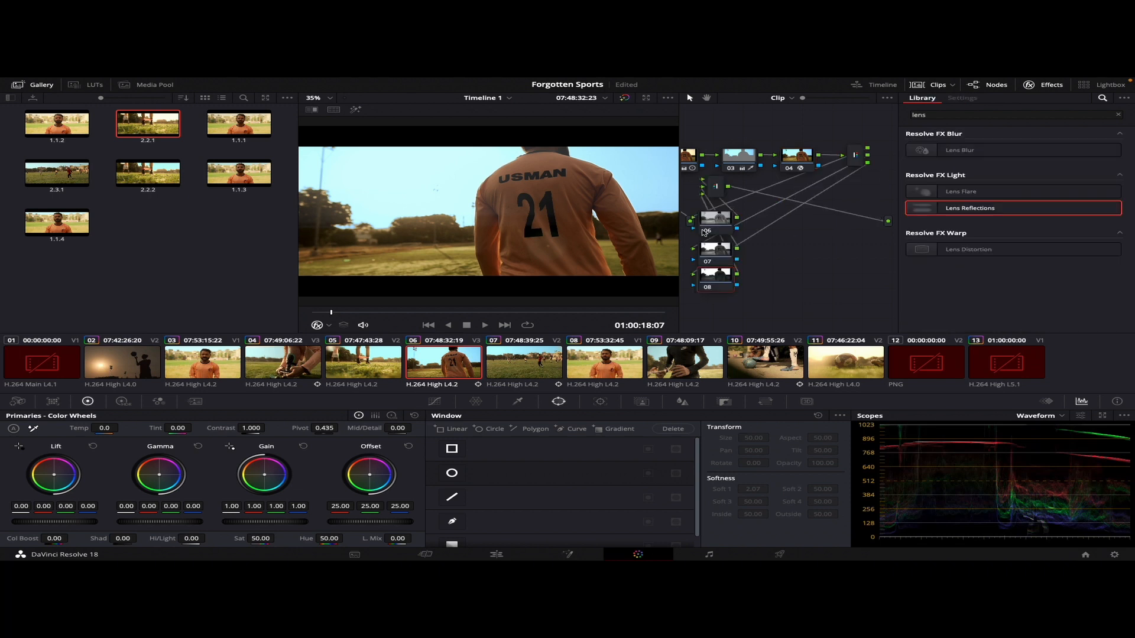
# Add a splitter combiner after node 04 and slightly increase the Node Sizing Zoom on its node 06
pyautogui.click(705, 231)
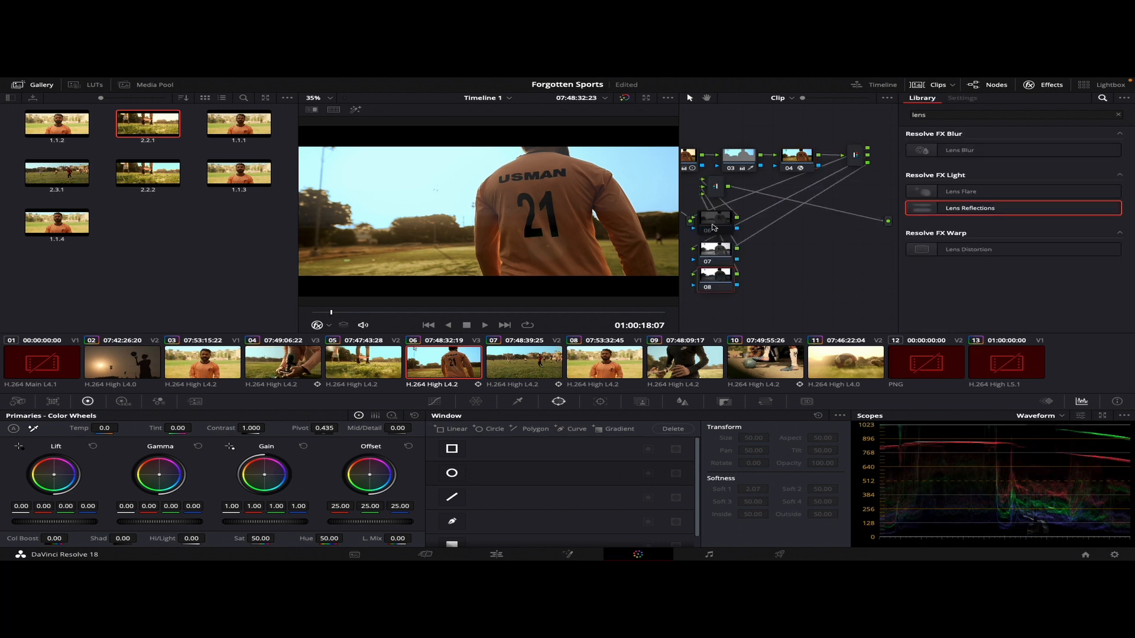
pyautogui.click(716, 231)
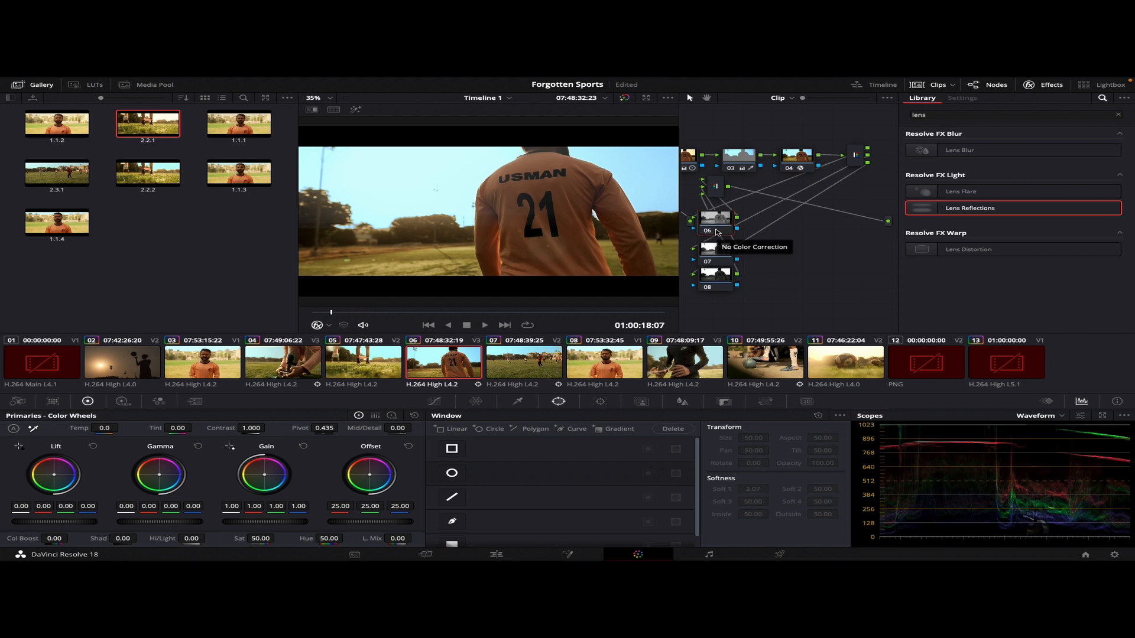
pyautogui.click(766, 403)
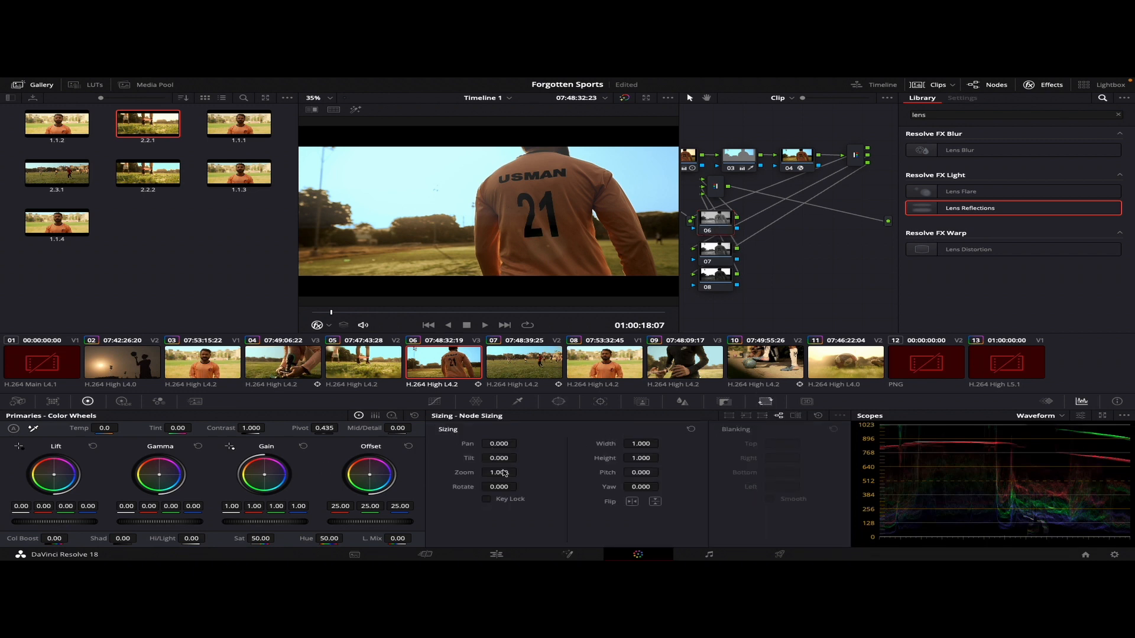
pyautogui.moveTo(500, 472); pyautogui.dragTo(521, 472)
# Add a serial node after the combiner and apply the Lens Blur effect to it
pyautogui.click(717, 188)
pyautogui.hotkey('alt', 's')
pyautogui.moveTo(970, 150); pyautogui.dragTo(774, 189)
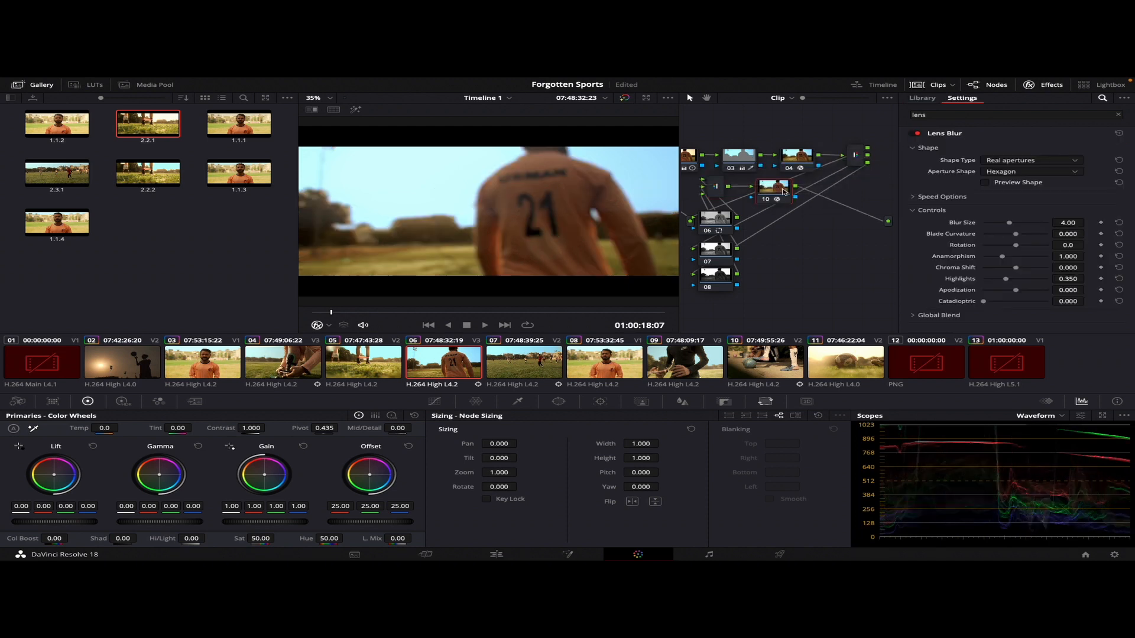
# Add an inverted circle window to the Lens Blur node and stretch it nearly to the frame edges, size about 58.65, aspect about 74
pyautogui.click(558, 402)
pyautogui.click(451, 473)
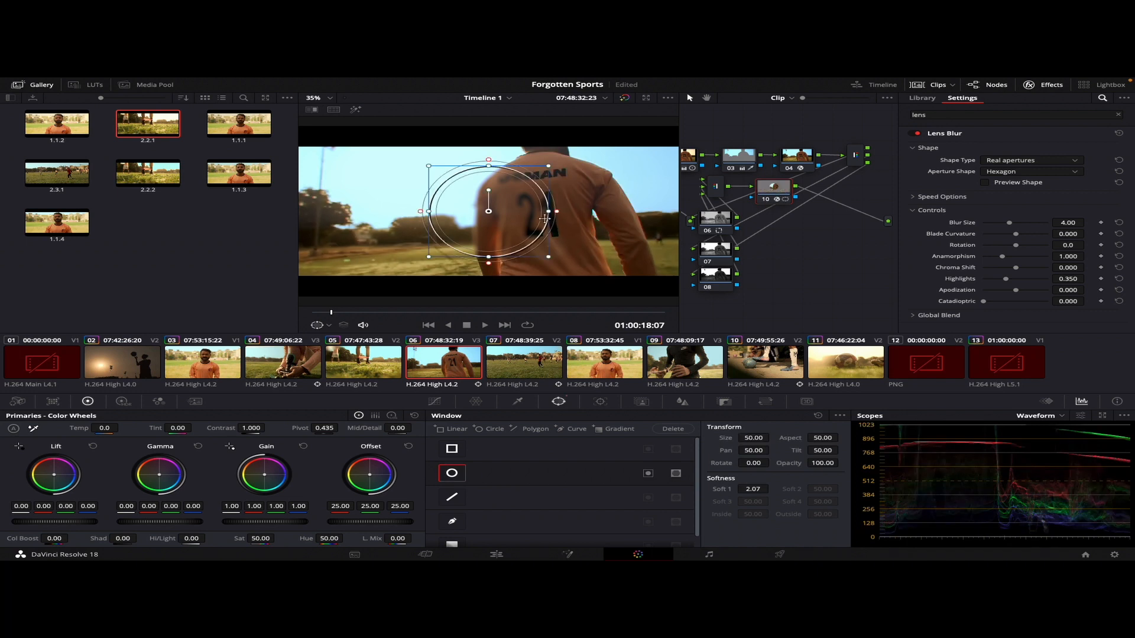
pyautogui.moveTo(556, 211); pyautogui.dragTo(714, 222)
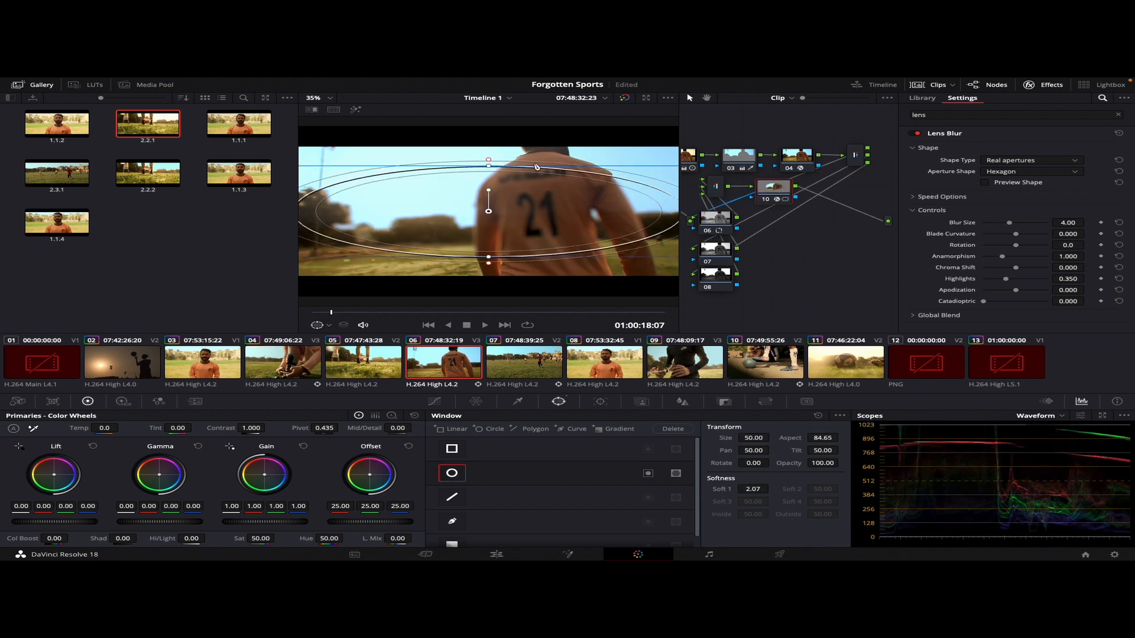
pyautogui.moveTo(489, 165); pyautogui.dragTo(498, 135)
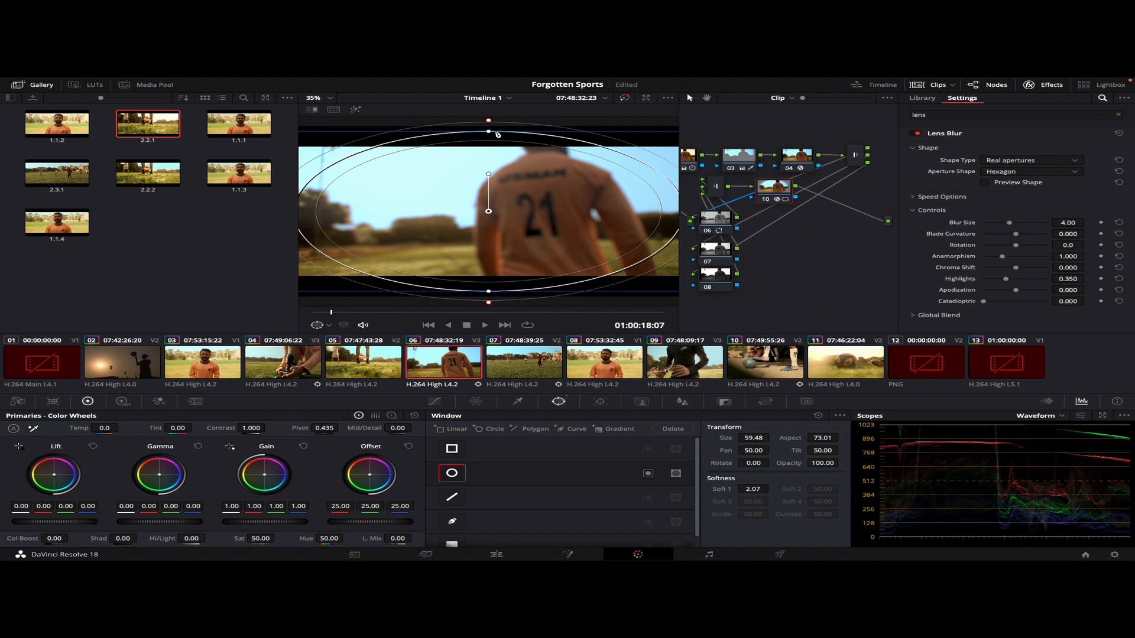
pyautogui.click(649, 474)
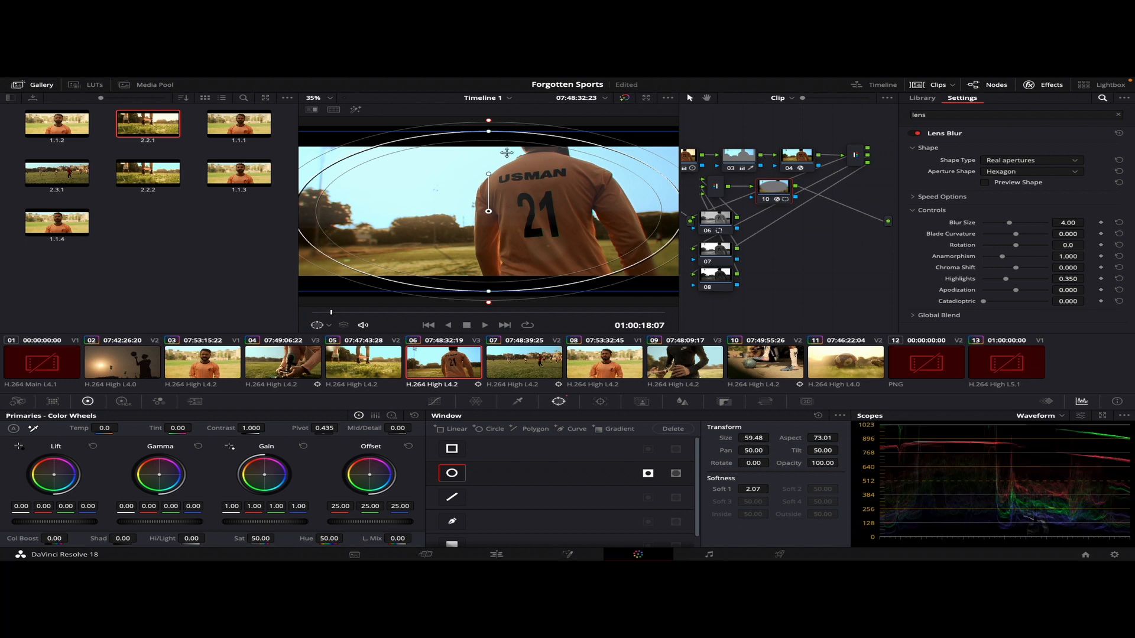
pyautogui.moveTo(491, 132)
pyautogui.mouseDown()
pyautogui.moveTo(465, 144)
pyautogui.moveTo(476, 134)
pyautogui.mouseUp()
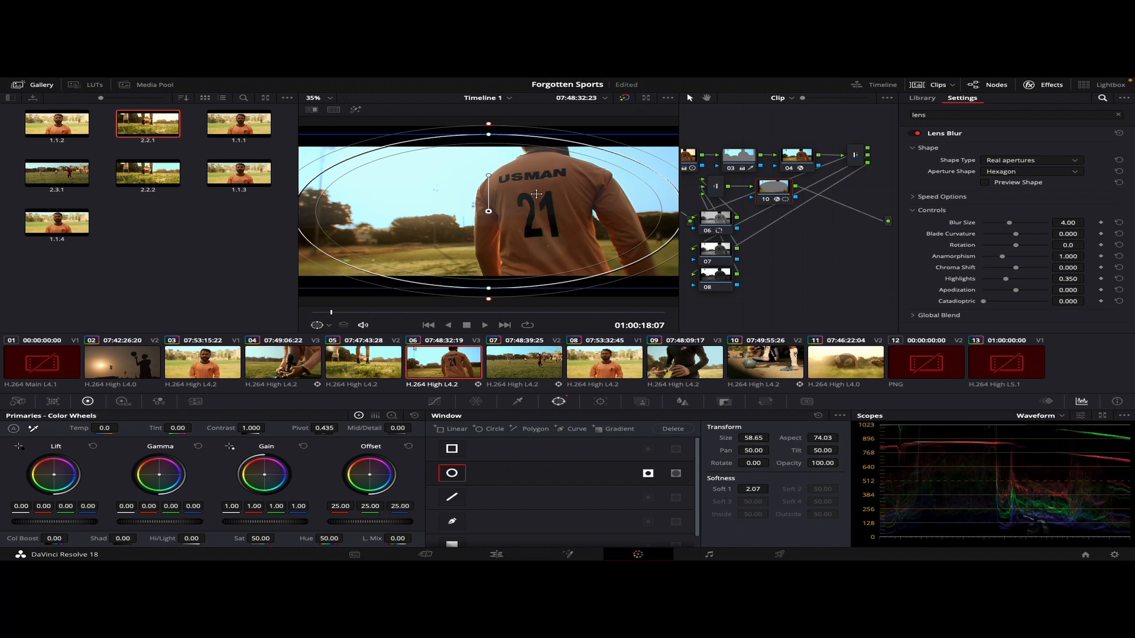
# Widen the circle window to an aspect of about 78 and reposition it around the frame's center
pyautogui.moveTo(536, 193); pyautogui.dragTo(447, 194)
pyautogui.moveTo(591, 211); pyautogui.dragTo(633, 210)
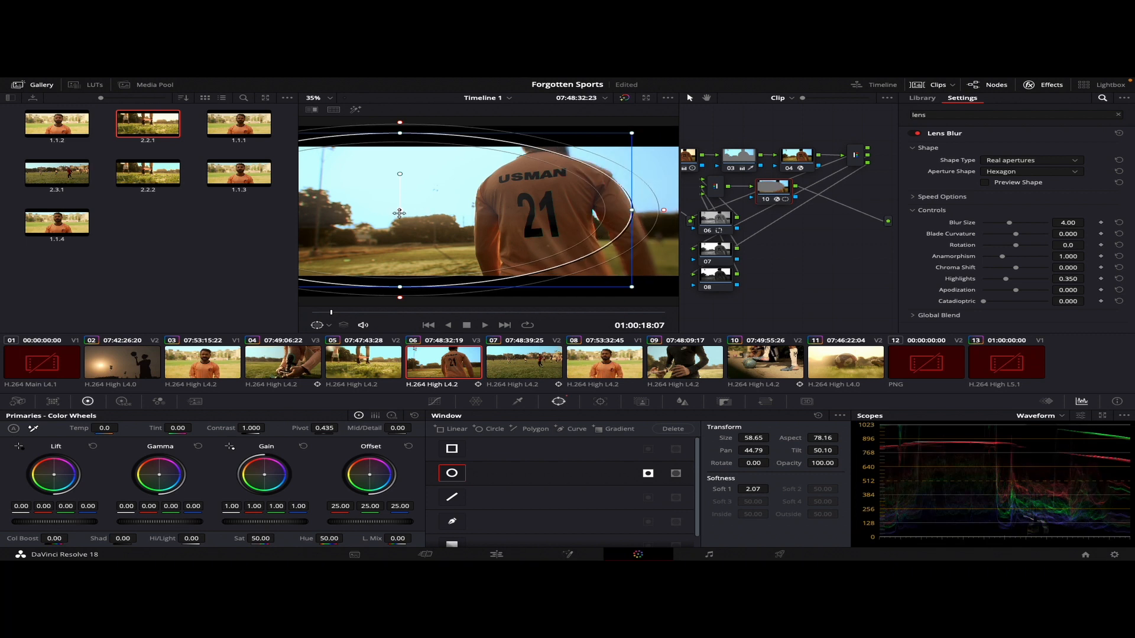
pyautogui.moveTo(399, 213); pyautogui.dragTo(483, 214)
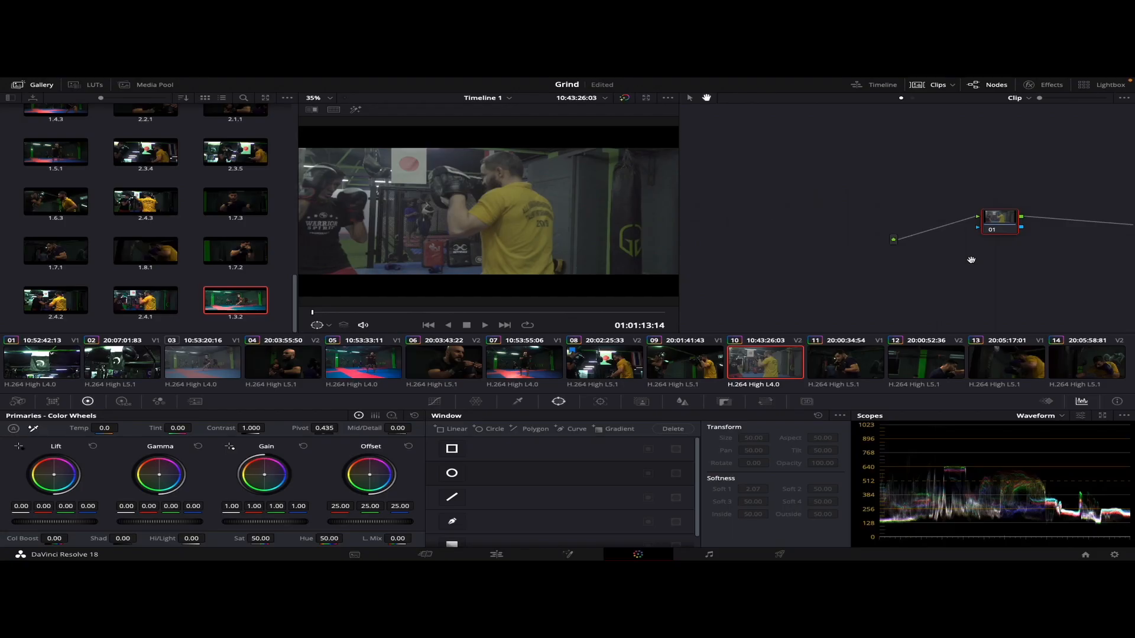
pyautogui.moveTo(969, 258); pyautogui.dragTo(904, 260)
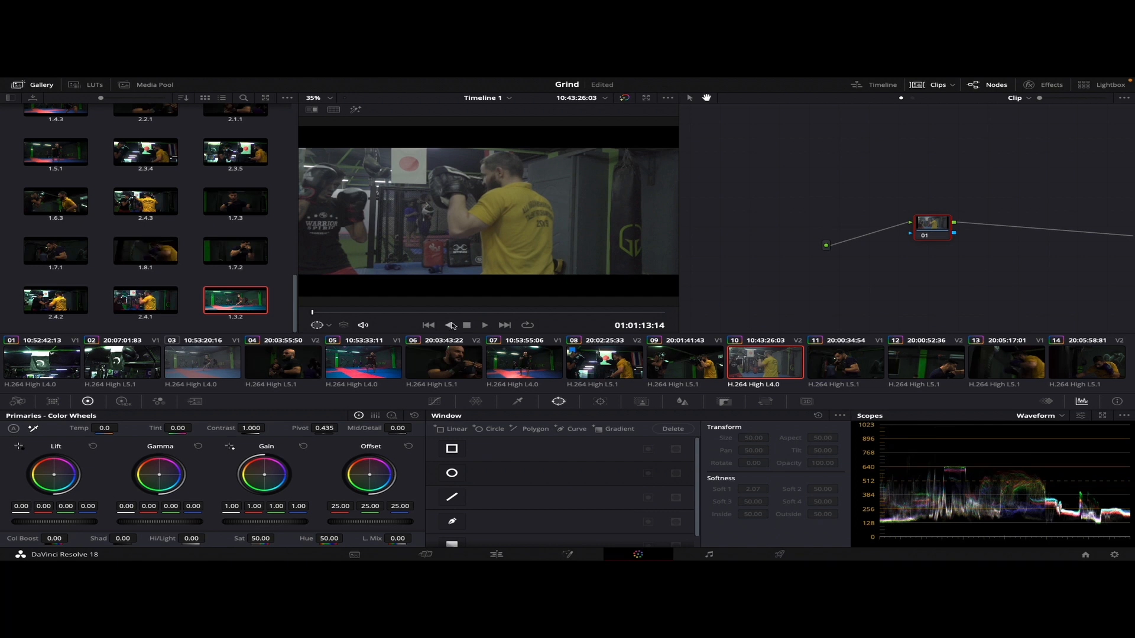
# Select clip 03, the wide gym shot of the kicking fighter, and add three serial nodes after node 01
pyautogui.click(203, 370)
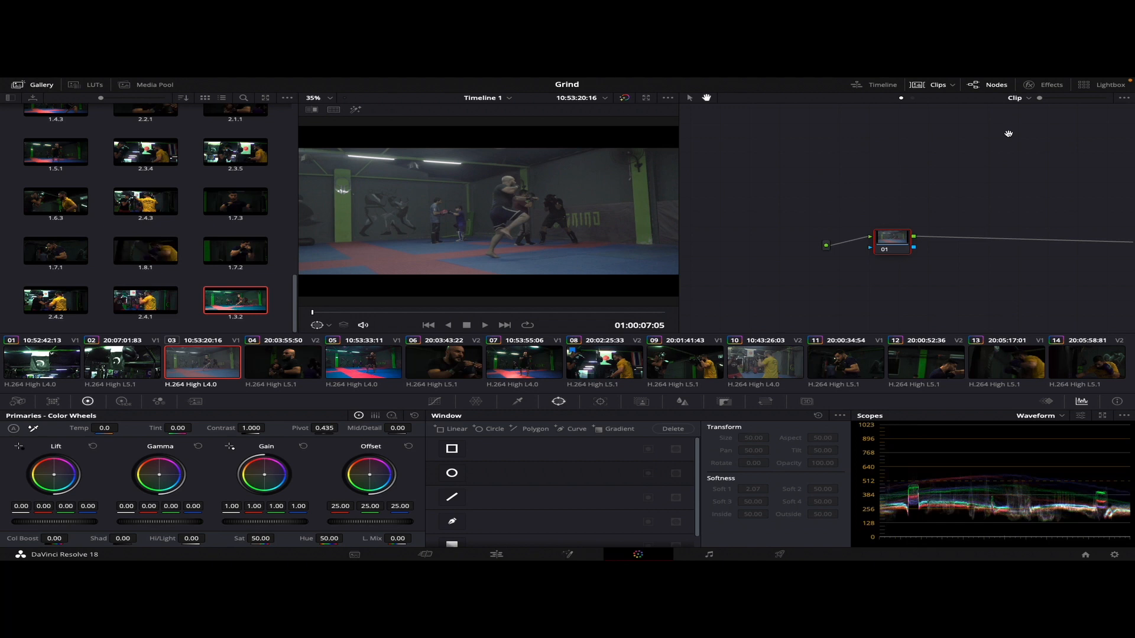
pyautogui.hotkey('alt', 's')
pyautogui.hotkey('alt', 's')
pyautogui.hotkey('alt', 's')
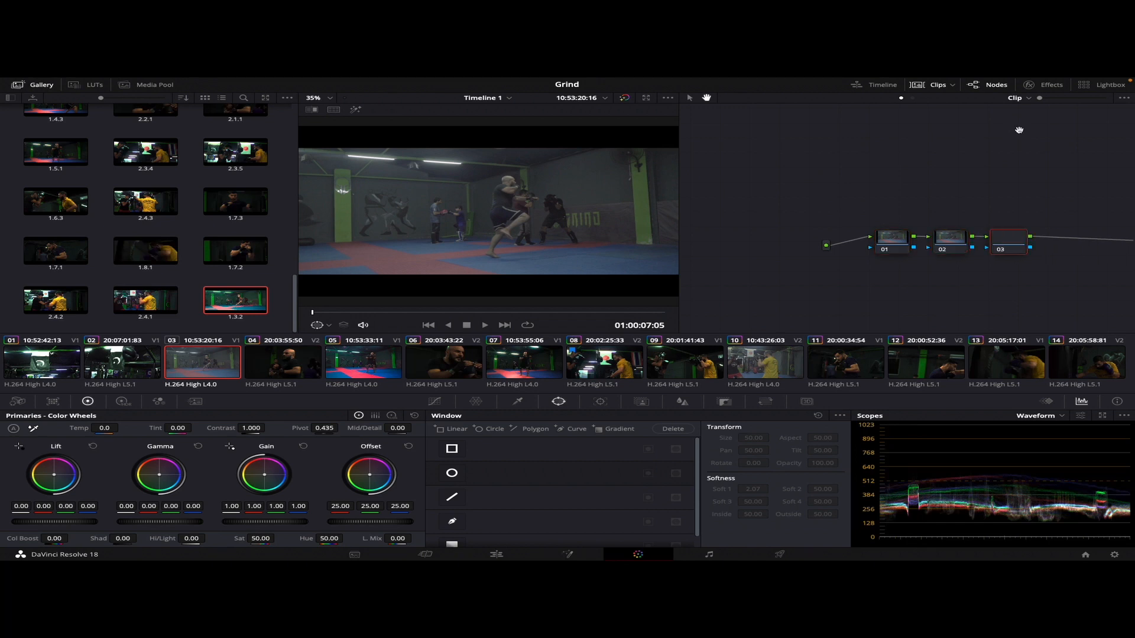
# Search the effects library for the Color Space Transform effect and apply it to node 01
pyautogui.click(1048, 84)
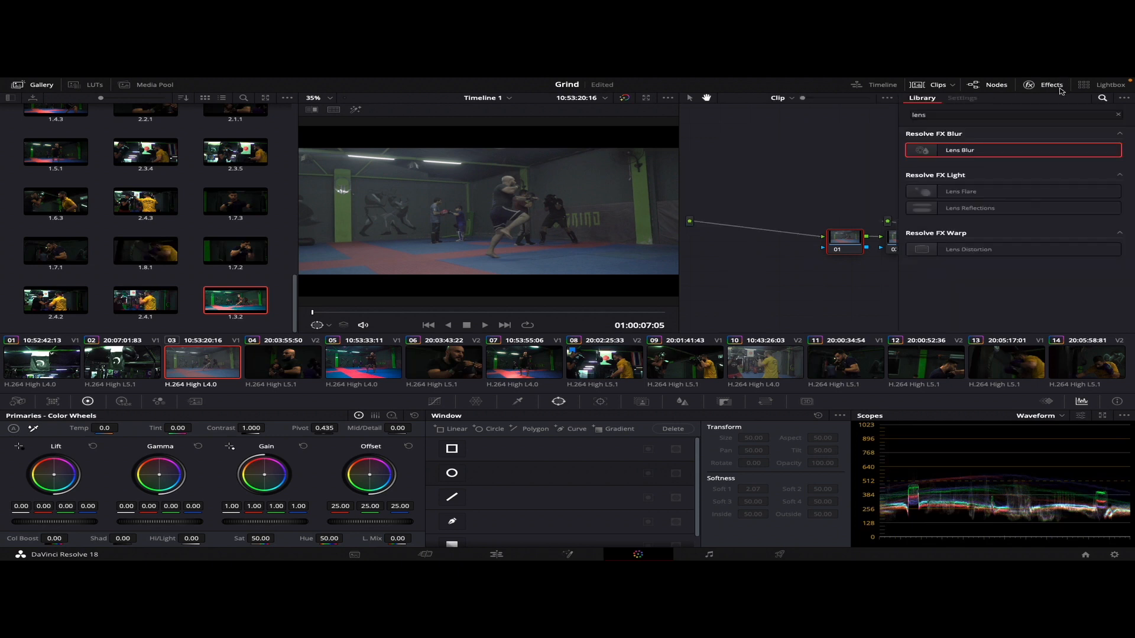
pyautogui.click(1116, 116)
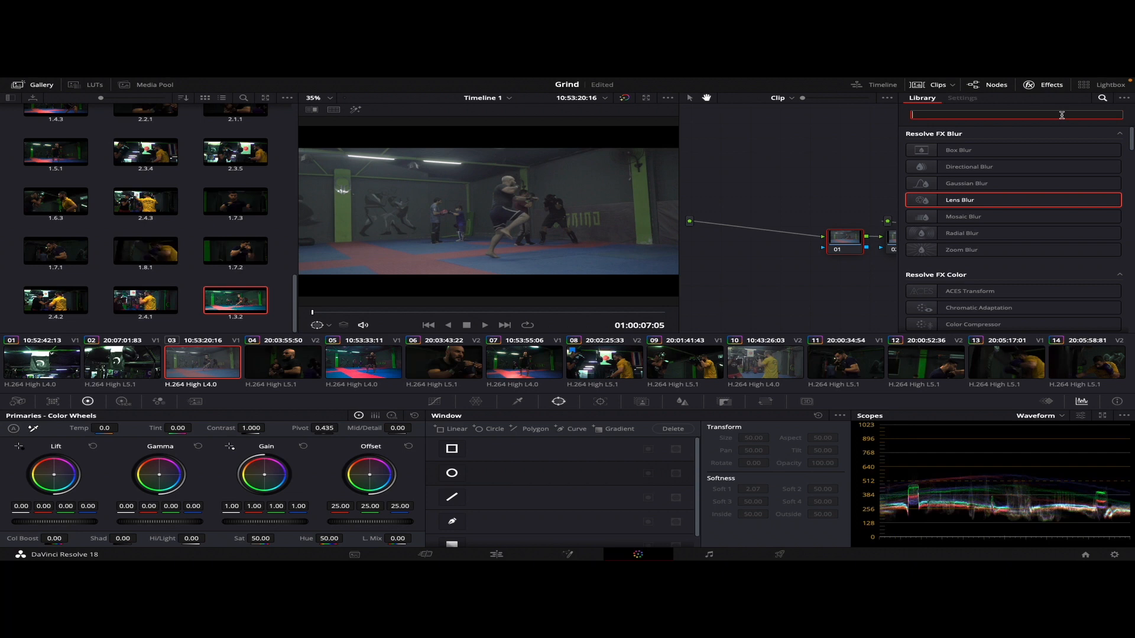
pyautogui.write('lo')
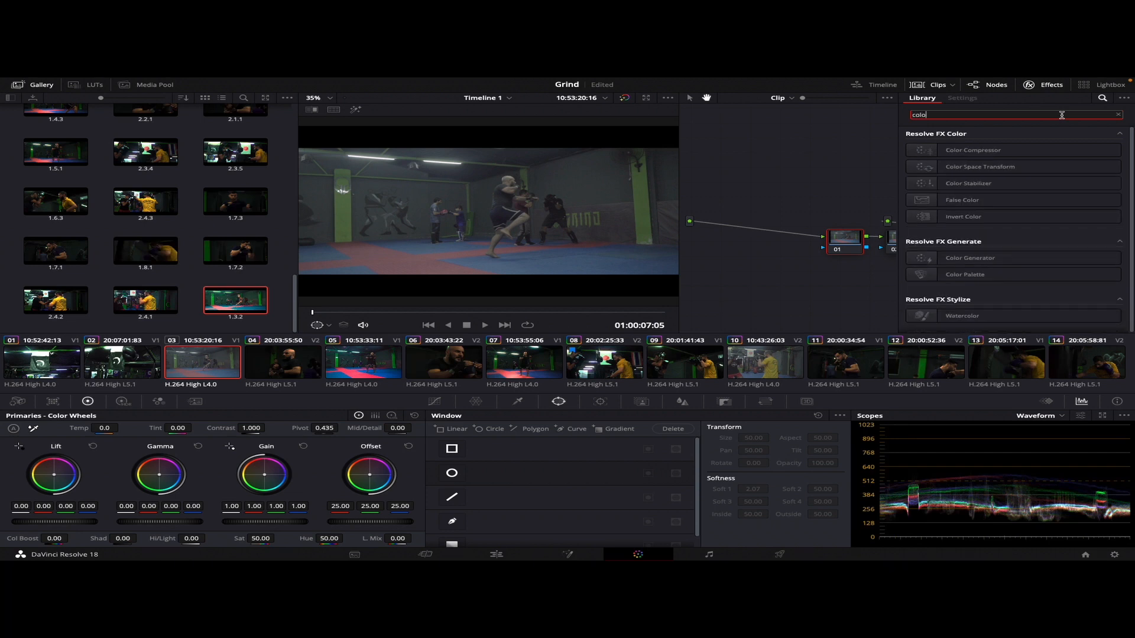
pyautogui.moveTo(971, 168); pyautogui.dragTo(839, 244)
# Set the transform's input color space to Sony S-Gamut3.Cine and its input gamma to Sony S-Log2
pyautogui.click(1049, 164)
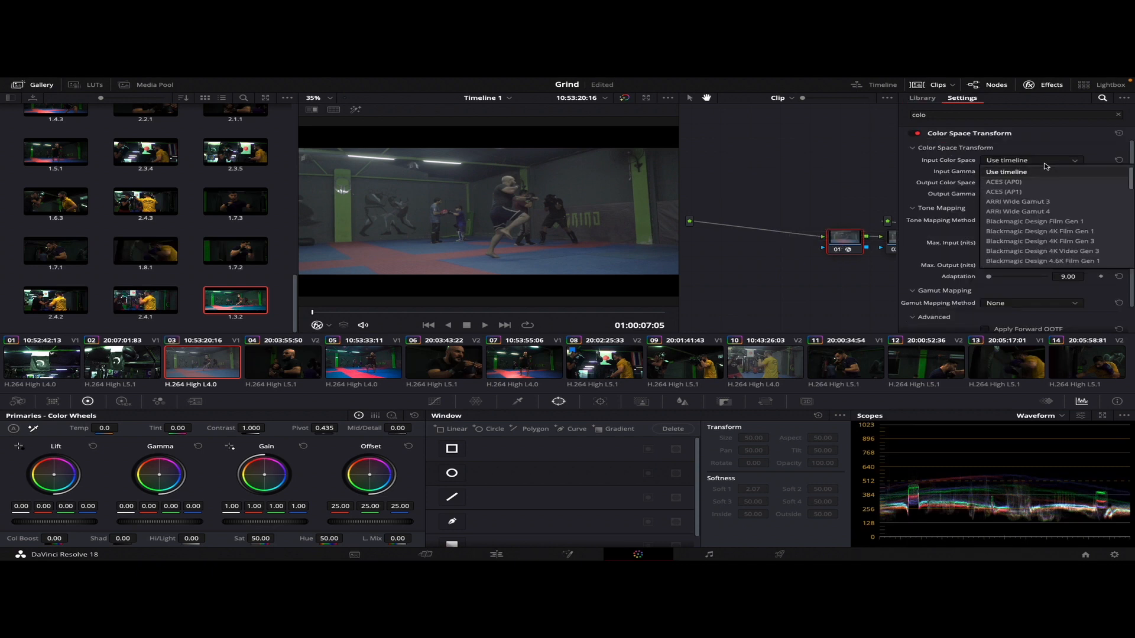
pyautogui.scroll(-3, 1034, 213)
pyautogui.scroll(-5, 1035, 225)
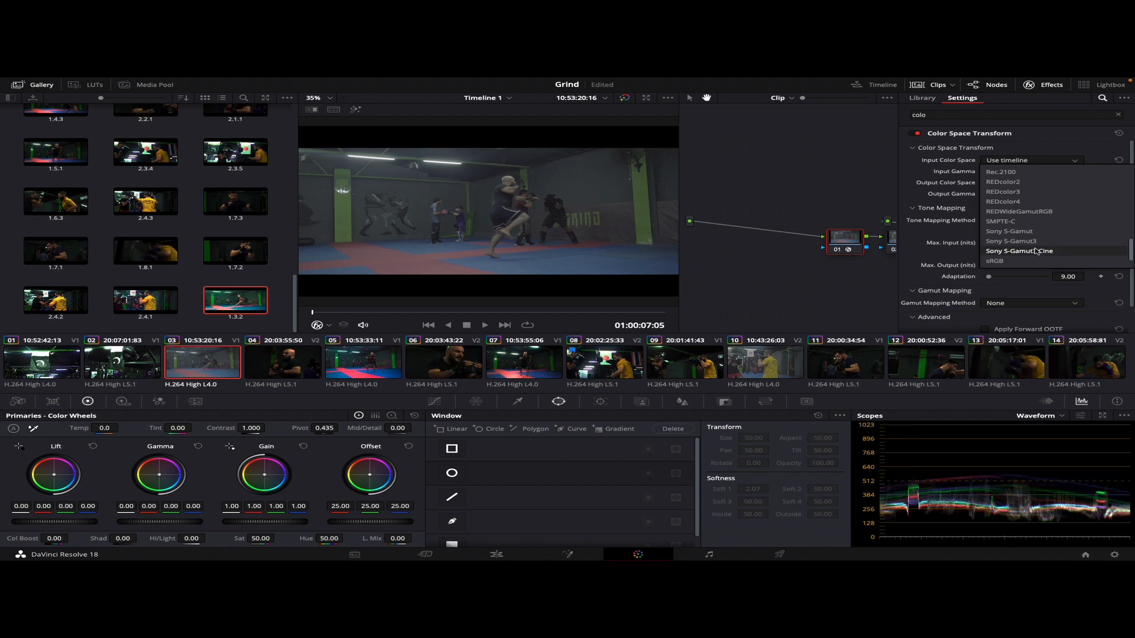
pyautogui.click(1035, 251)
pyautogui.click(1023, 172)
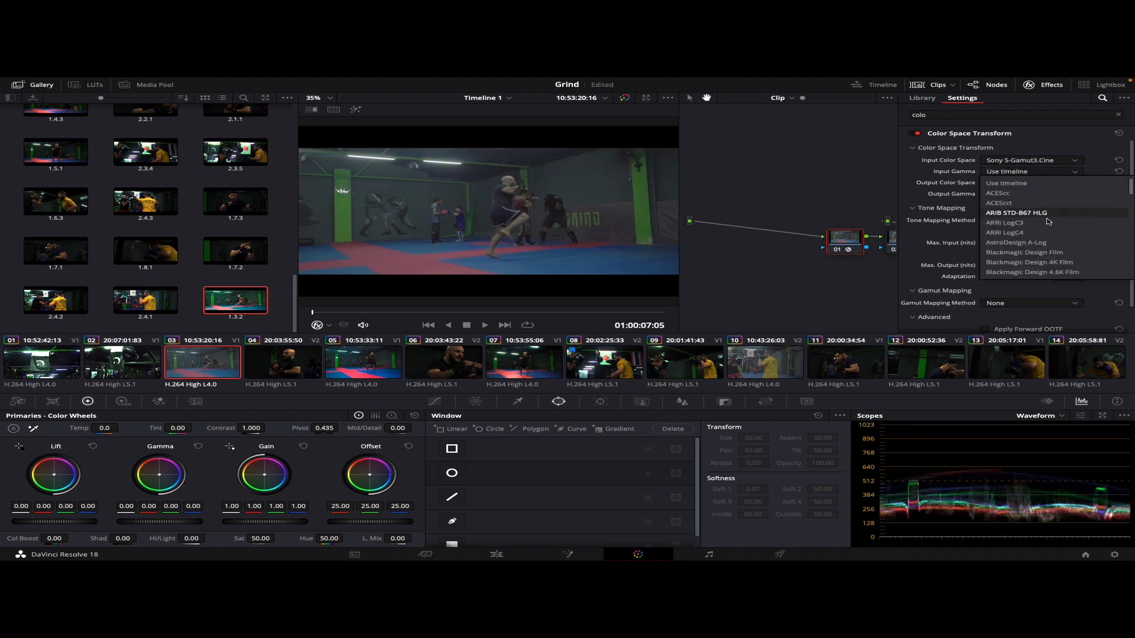
pyautogui.scroll(-10, 1049, 242)
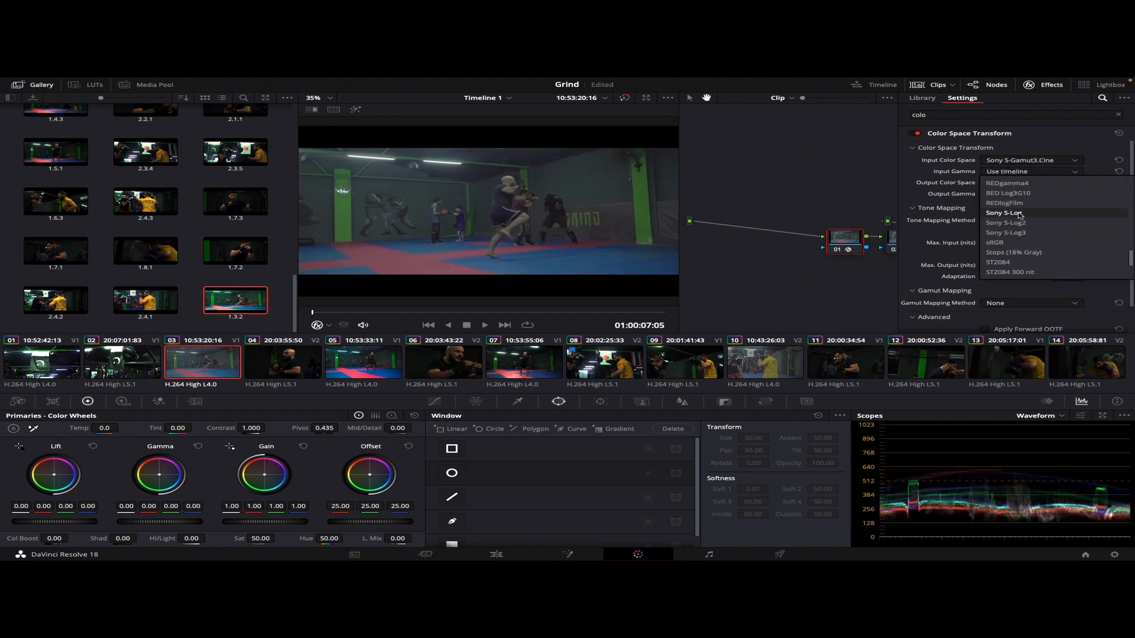
pyautogui.click(1012, 223)
# Set the Color Space Transform's output color space and output gamma both to Rec.709
pyautogui.click(1017, 185)
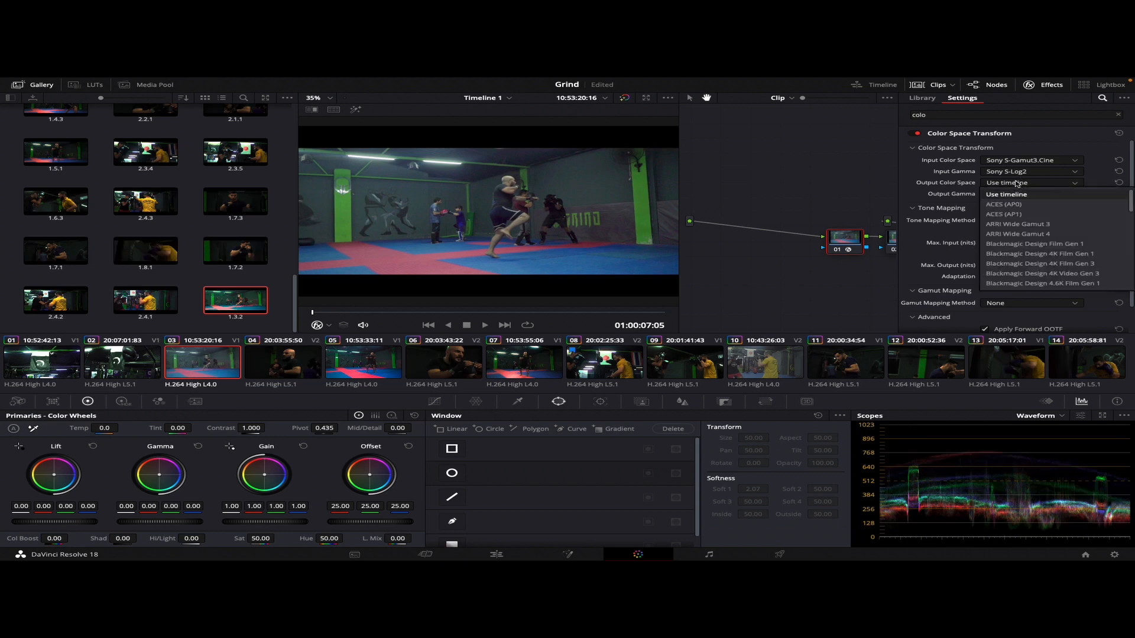
pyautogui.scroll(-5, 1040, 228)
pyautogui.scroll(-7, 1045, 230)
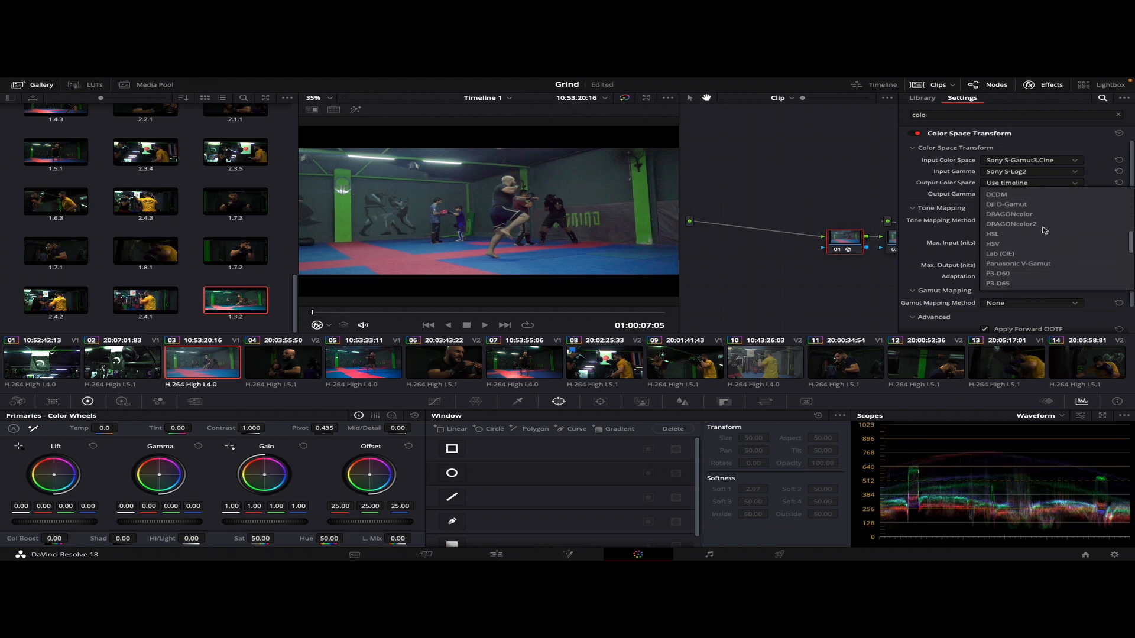
pyautogui.click(1042, 244)
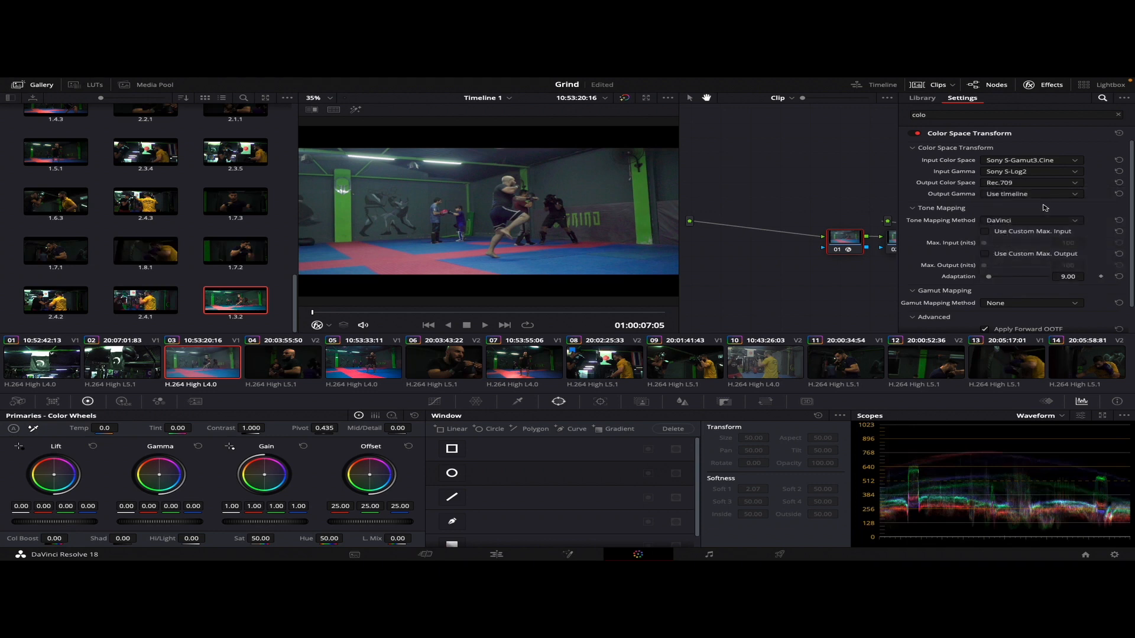
pyautogui.click(1034, 195)
pyautogui.scroll(-5, 1043, 260)
pyautogui.scroll(-2, 1043, 269)
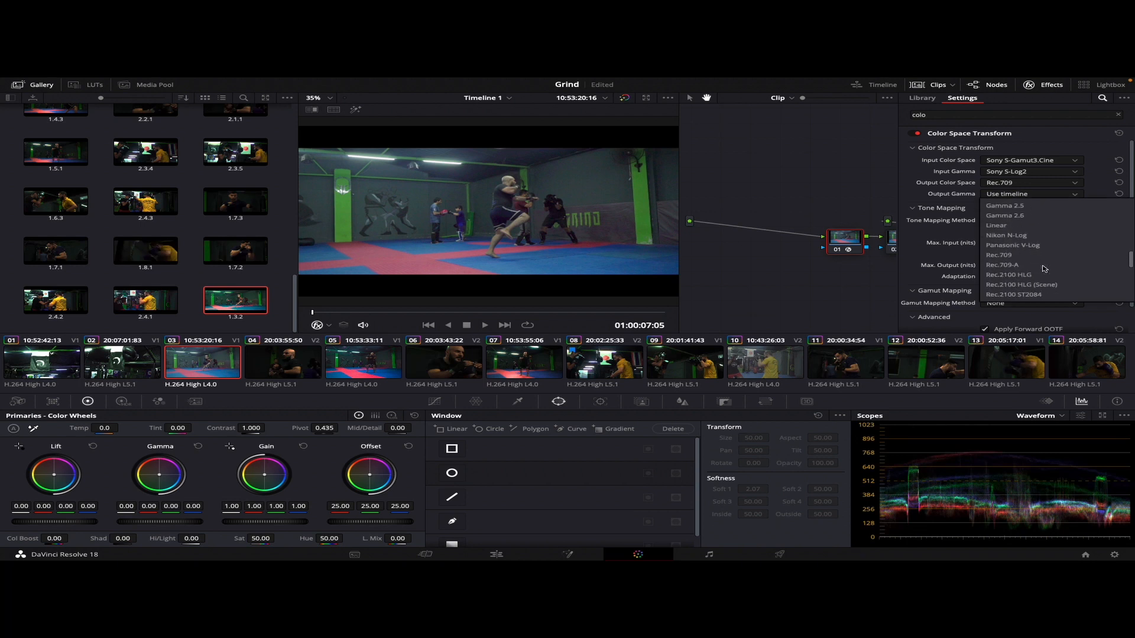
pyautogui.click(1022, 263)
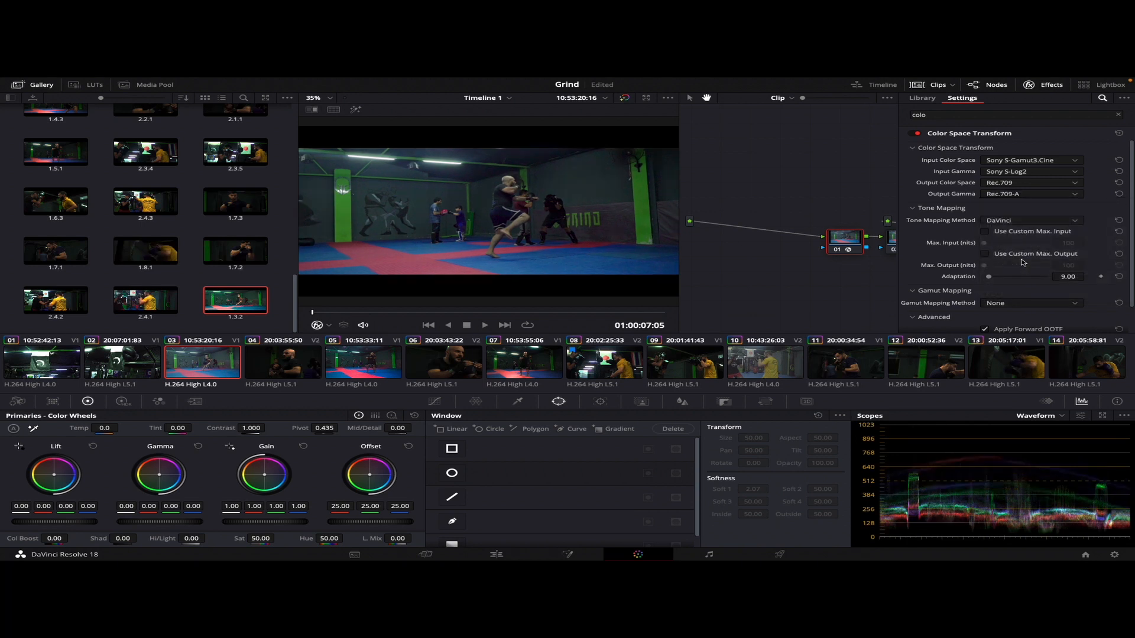
pyautogui.click(1011, 196)
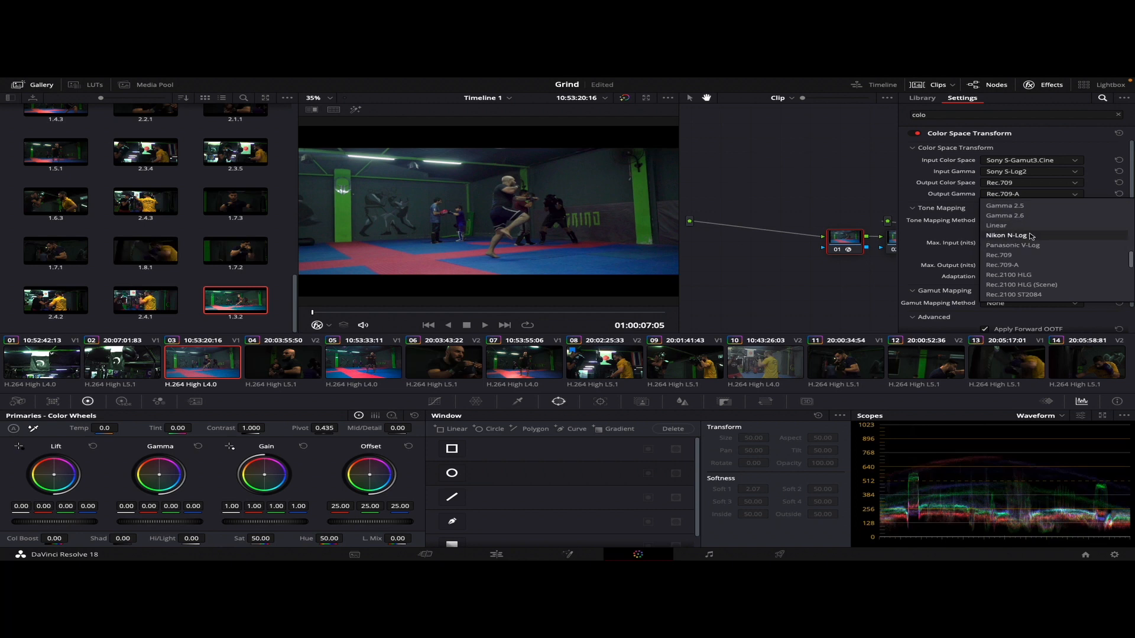
pyautogui.click(1040, 258)
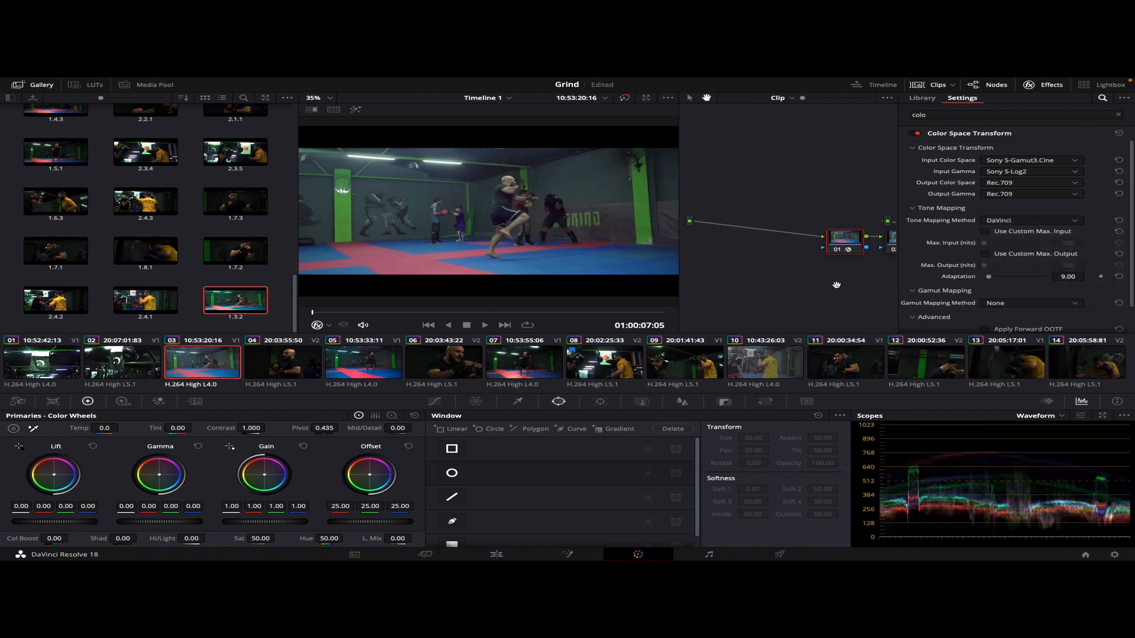
# Warm node 02 to a temperature of 1060 and insert a serial node before the Color Space Transform node
pyautogui.moveTo(855, 287); pyautogui.dragTo(727, 277)
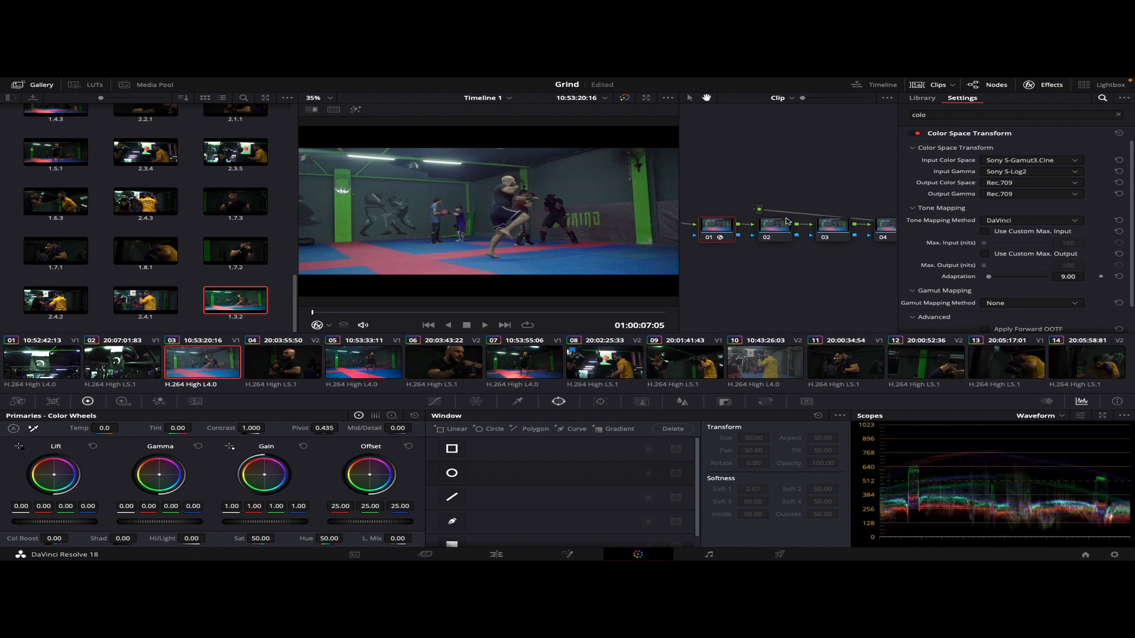
pyautogui.click(784, 224)
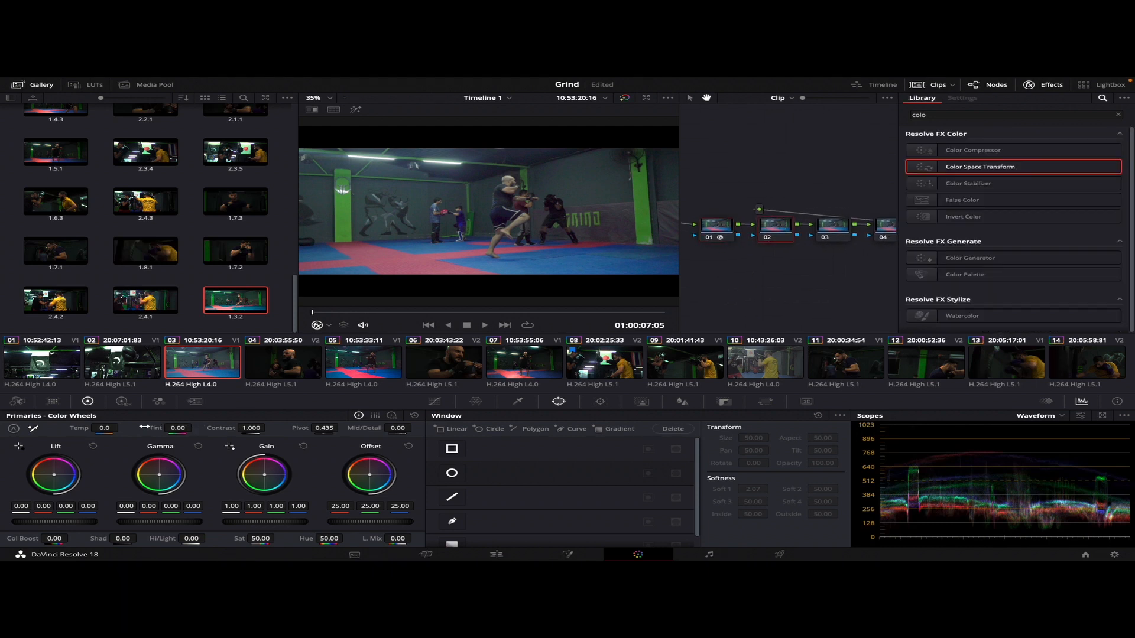
pyautogui.moveTo(110, 428); pyautogui.dragTo(122, 427)
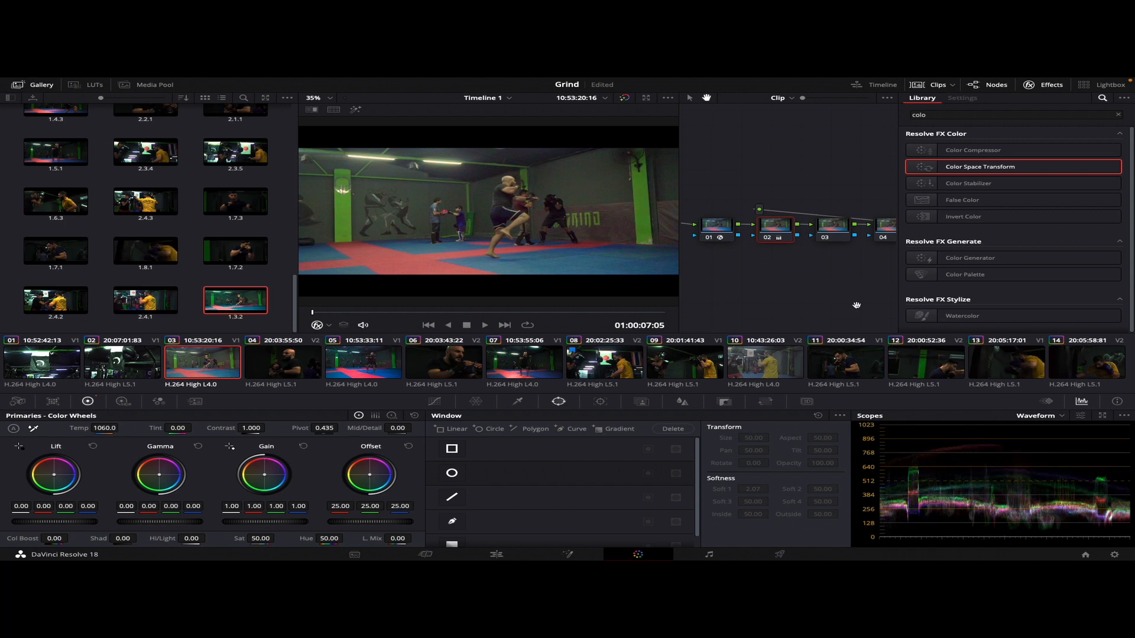
pyautogui.click(714, 230)
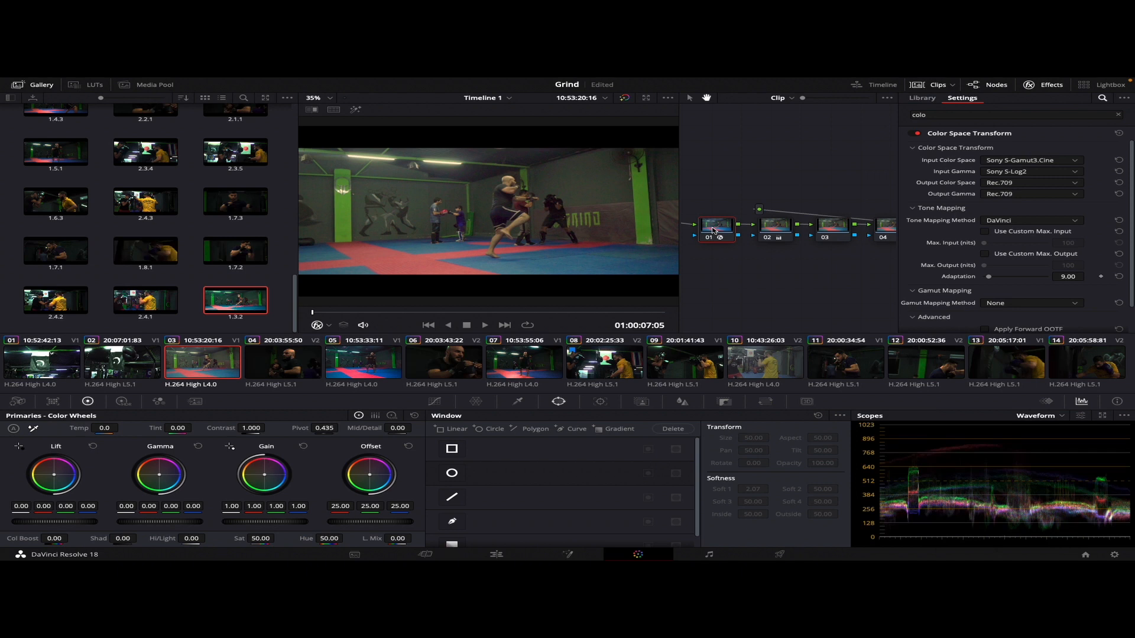
pyautogui.hotkey('shift', 's')
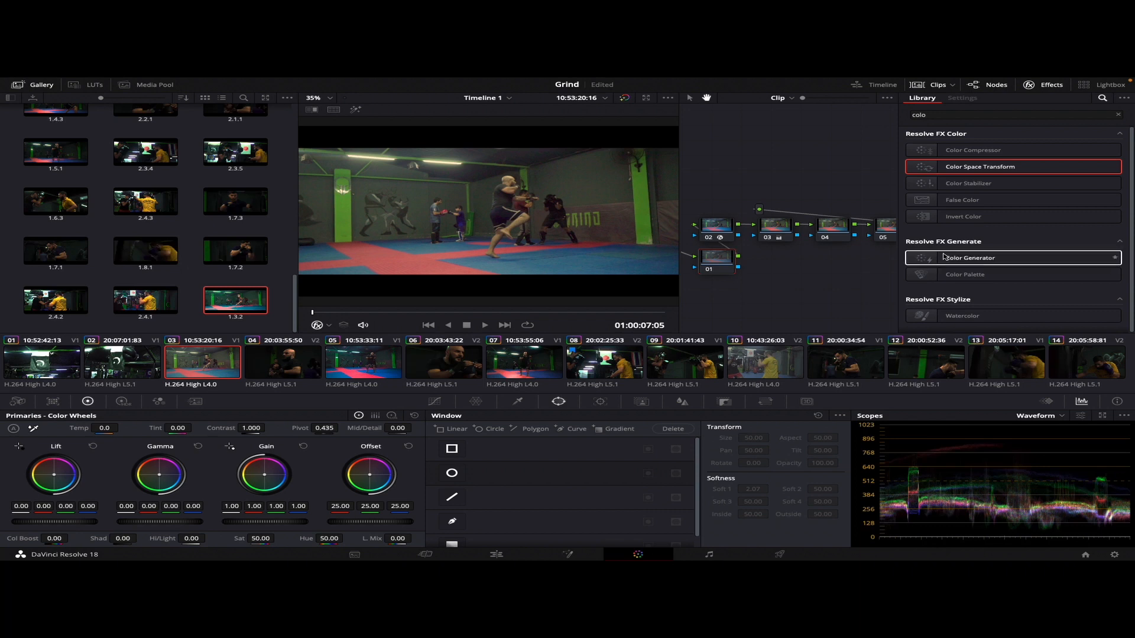
# Apply Lens Reflections with the Streaks preset to node 04 and lower Reflection 1 Brightness to about 1.18
pyautogui.click(832, 229)
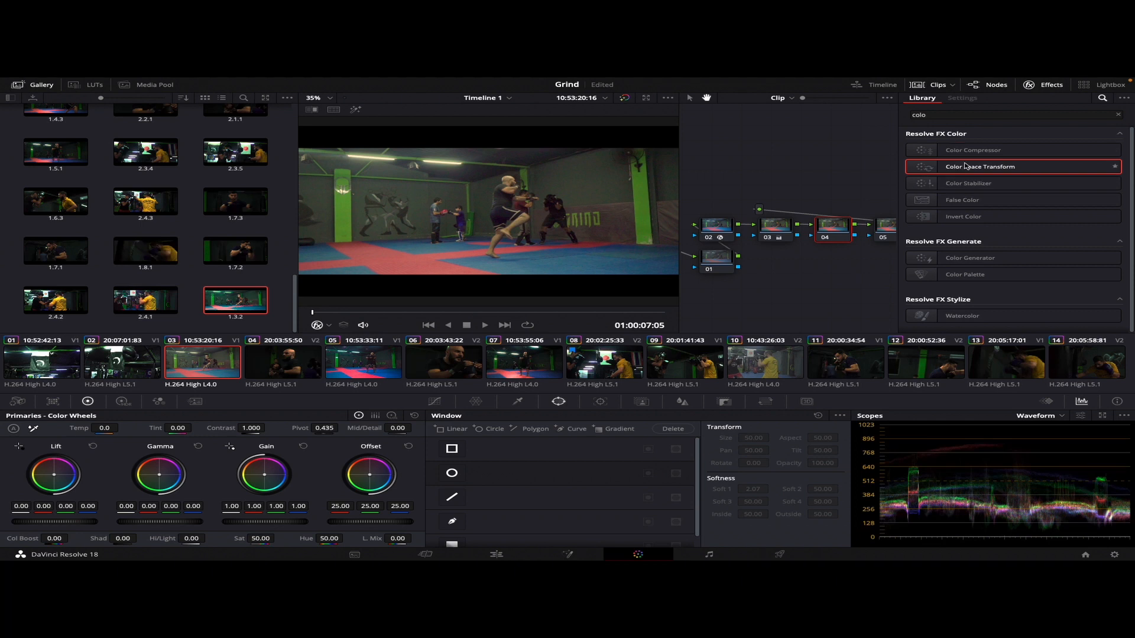
pyautogui.click(1117, 115)
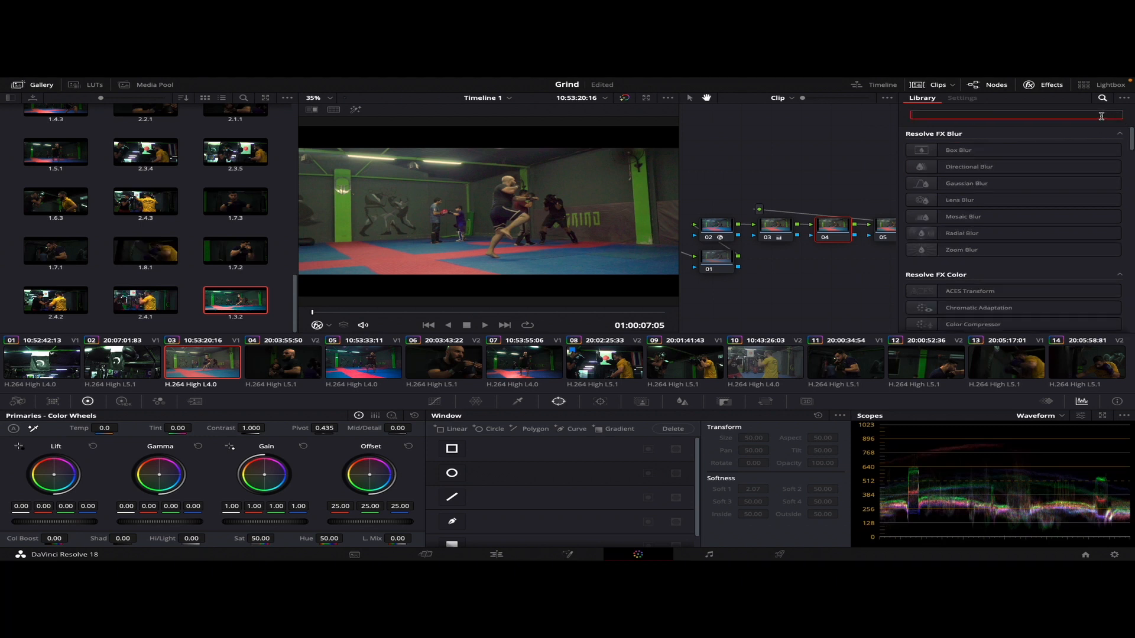
pyautogui.write('lens')
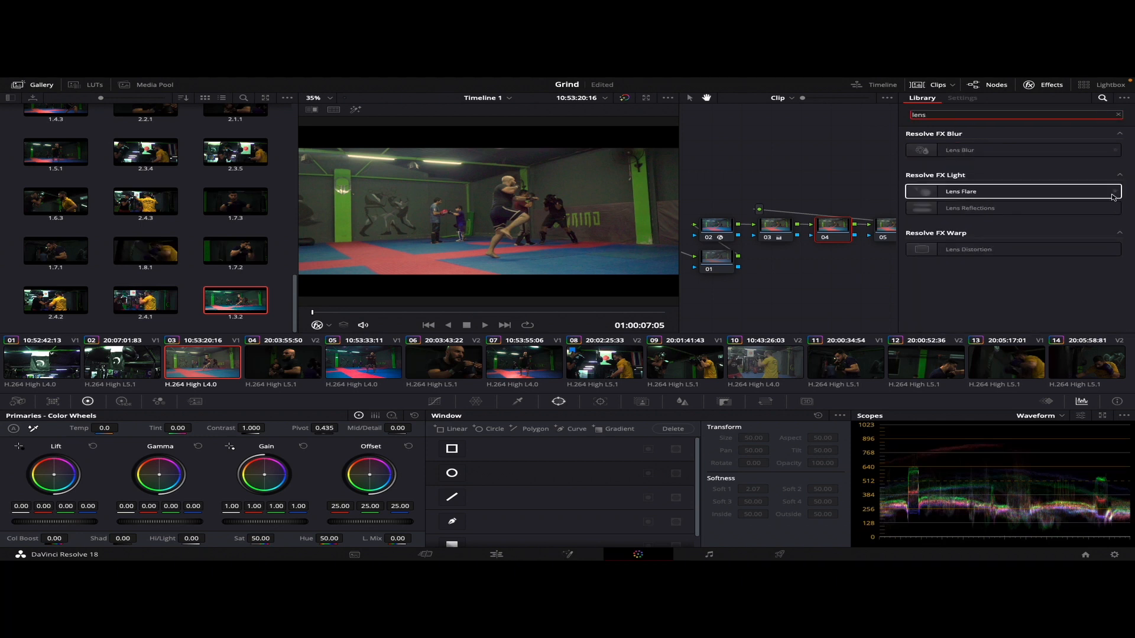
pyautogui.moveTo(1022, 211); pyautogui.dragTo(846, 232)
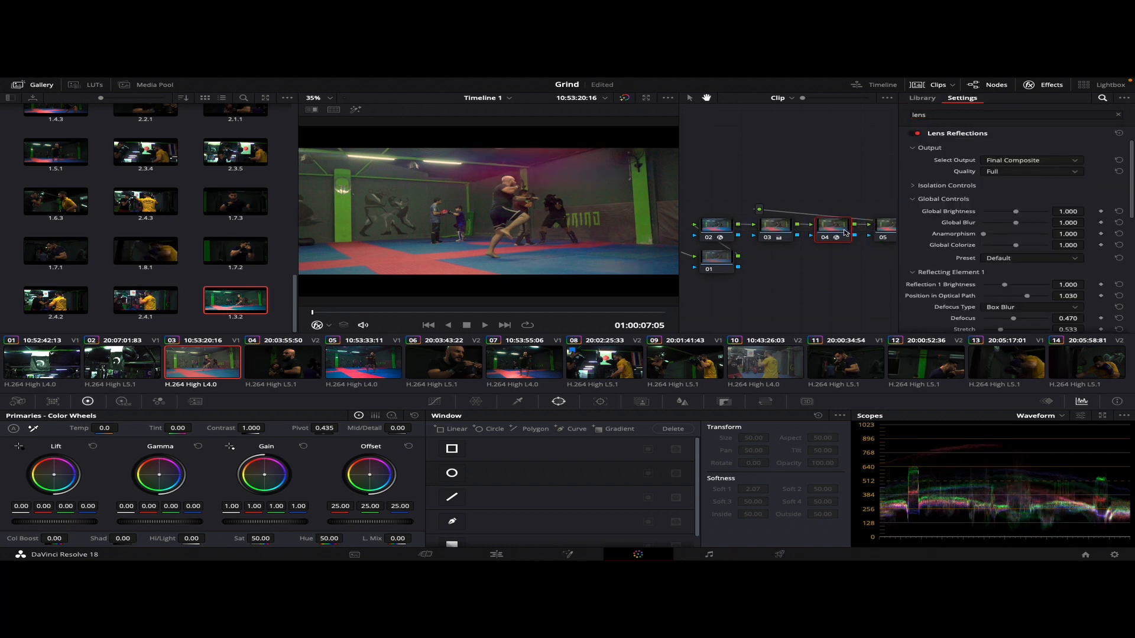
pyautogui.click(1013, 259)
pyautogui.click(1029, 284)
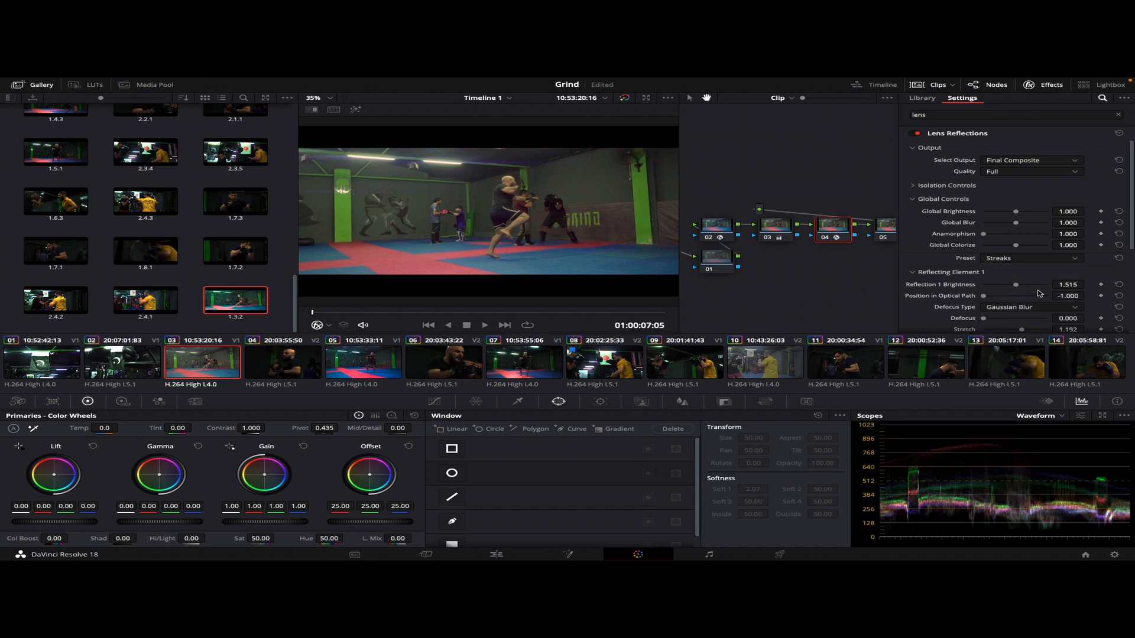
pyautogui.moveTo(1007, 286); pyautogui.dragTo(1010, 287)
pyautogui.moveTo(332, 316); pyautogui.dragTo(361, 317)
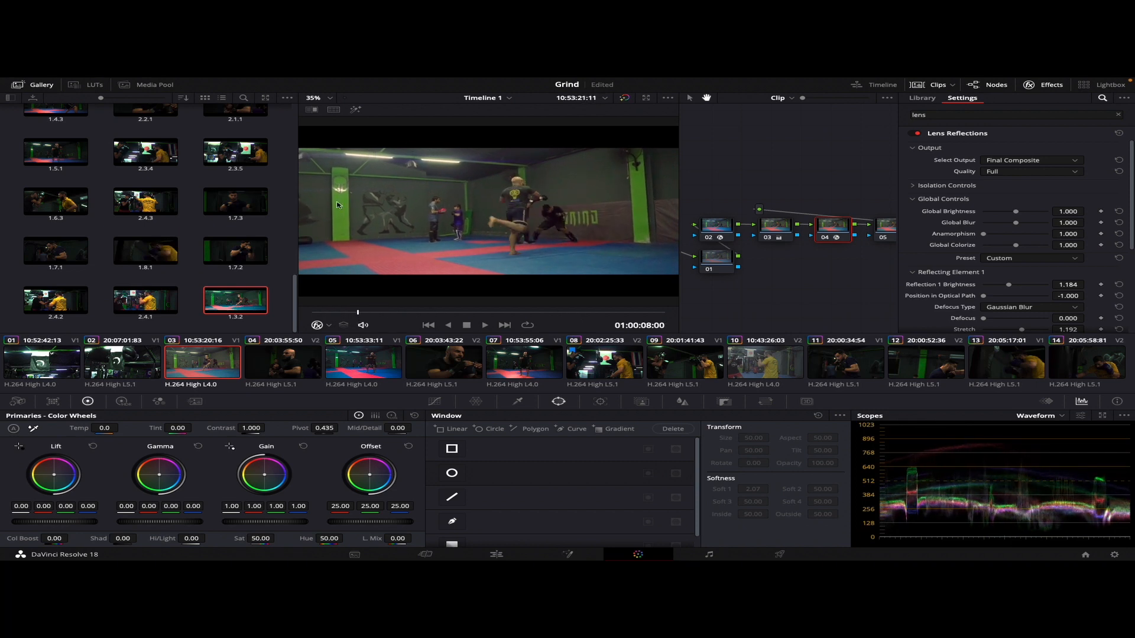
# Raise node 03's contrast to 1.130 and lower its master Lift to -0.03
pyautogui.moveTo(322, 316)
pyautogui.mouseDown()
pyautogui.moveTo(594, 323)
pyautogui.moveTo(332, 313)
pyautogui.mouseUp()
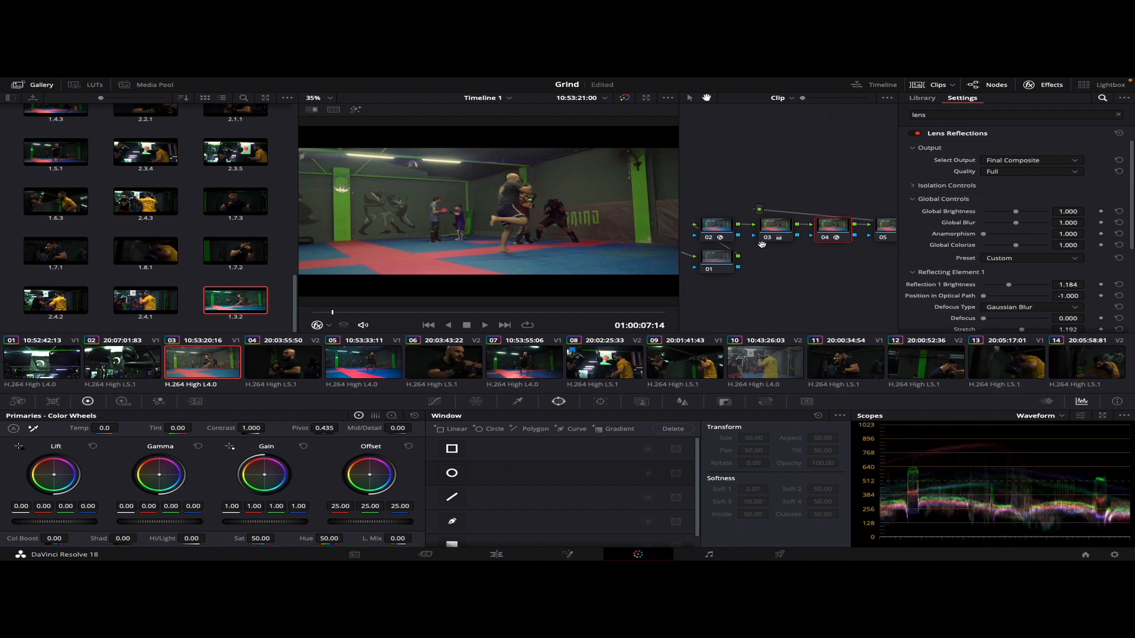
pyautogui.click(781, 228)
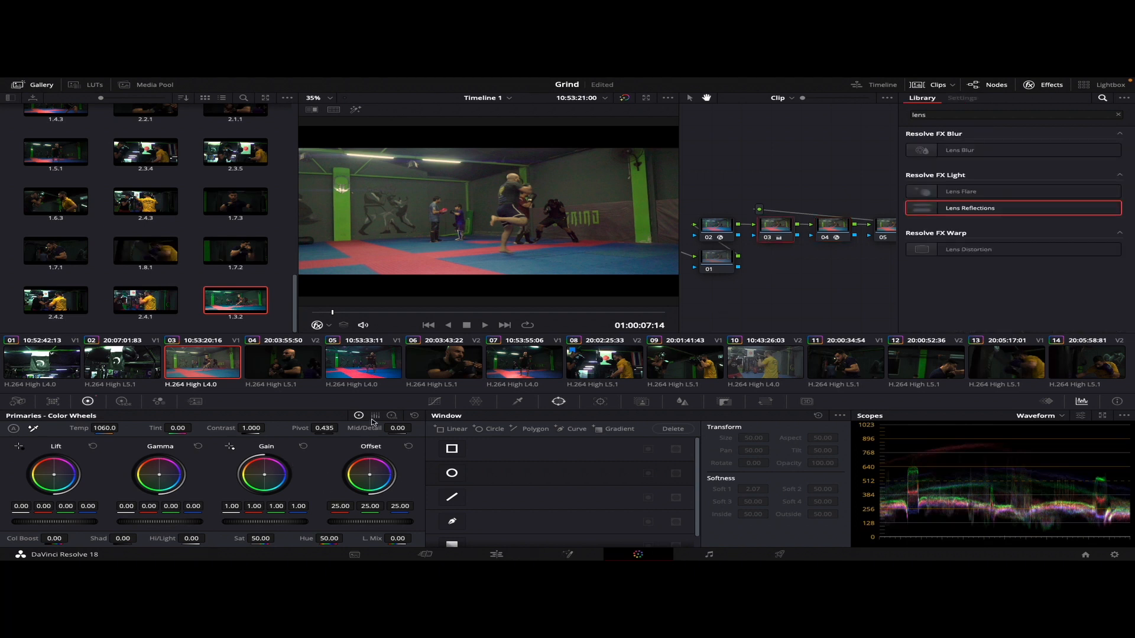
pyautogui.moveTo(251, 428); pyautogui.dragTo(282, 428)
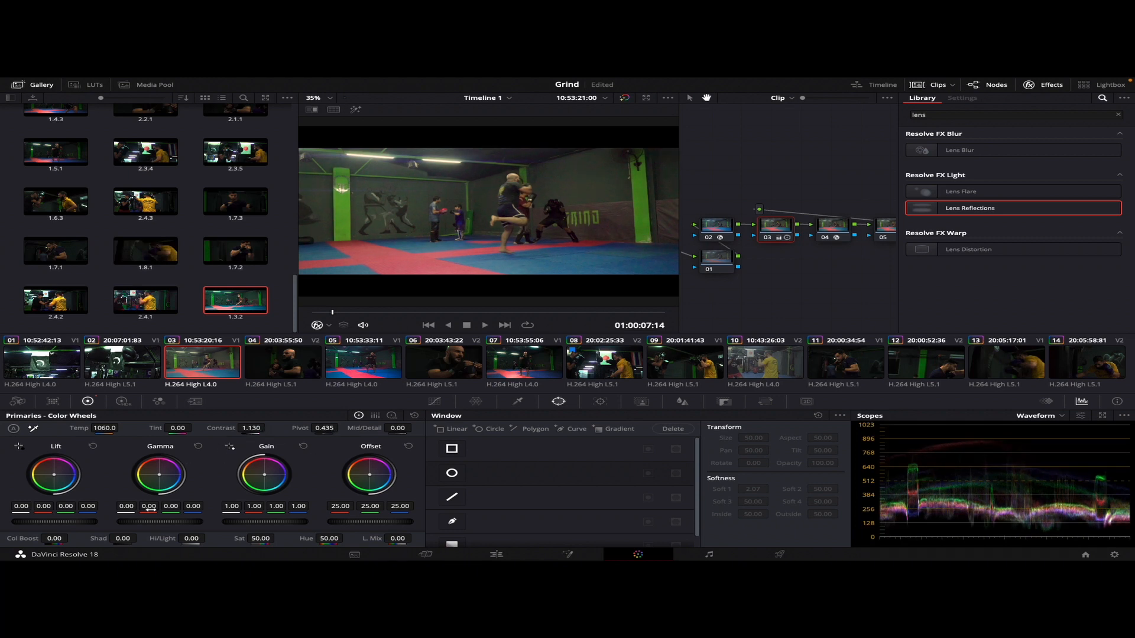
pyautogui.moveTo(74, 522); pyautogui.dragTo(55, 522)
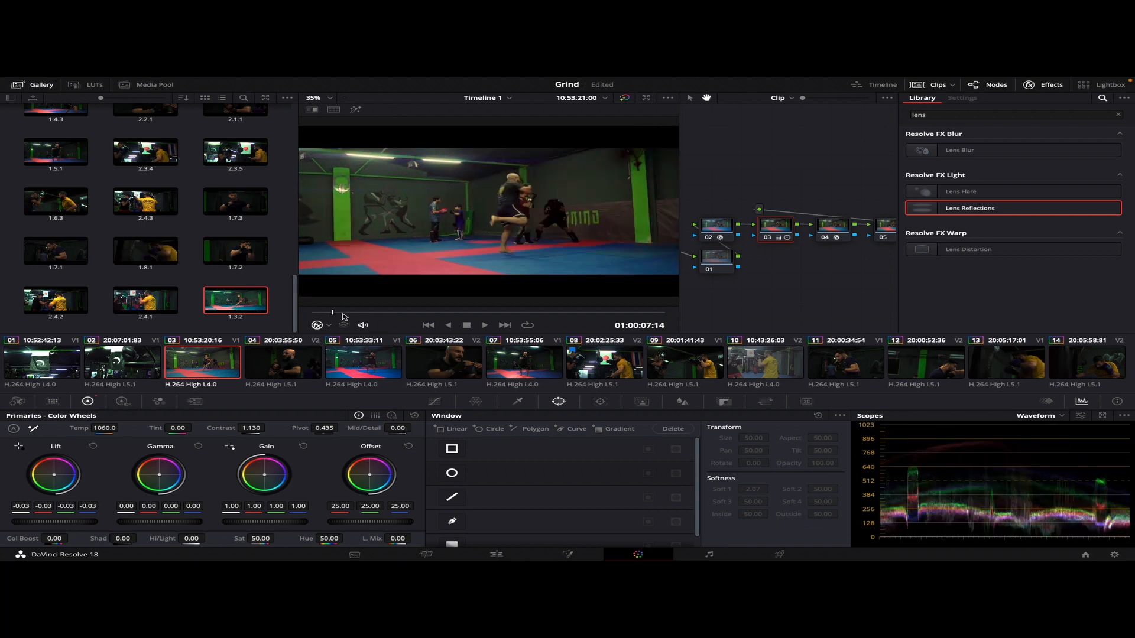
pyautogui.moveTo(346, 314); pyautogui.dragTo(278, 320)
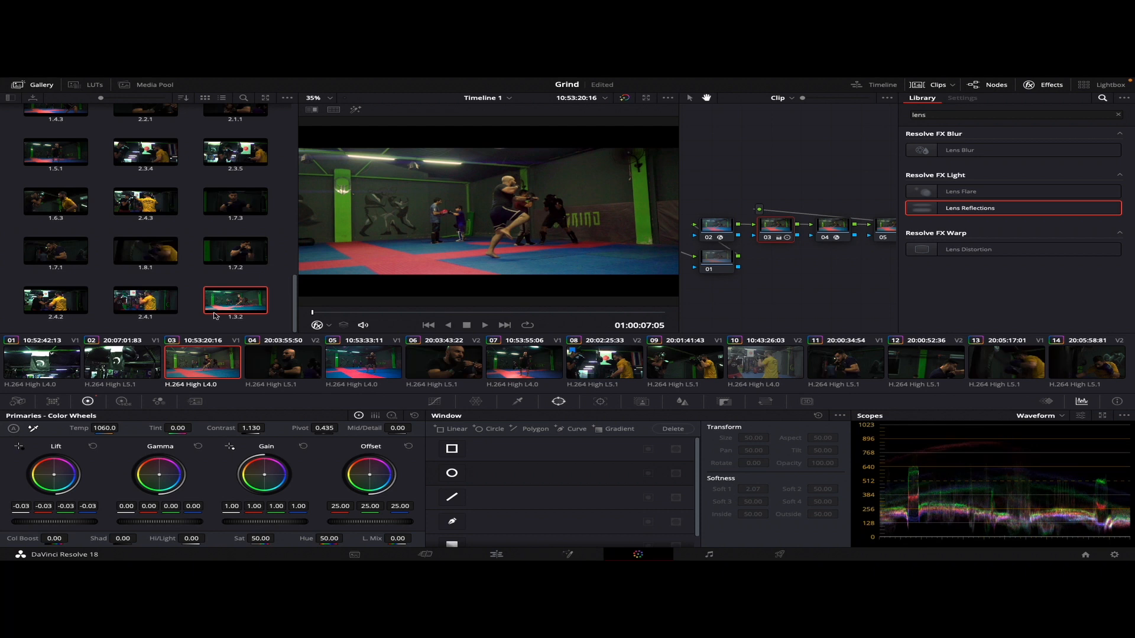
# Add a splitter-combiner branch after node 04 and set the node sizing Zoom of its channel node 06 to 1.008
pyautogui.click(877, 231)
pyautogui.click(833, 230)
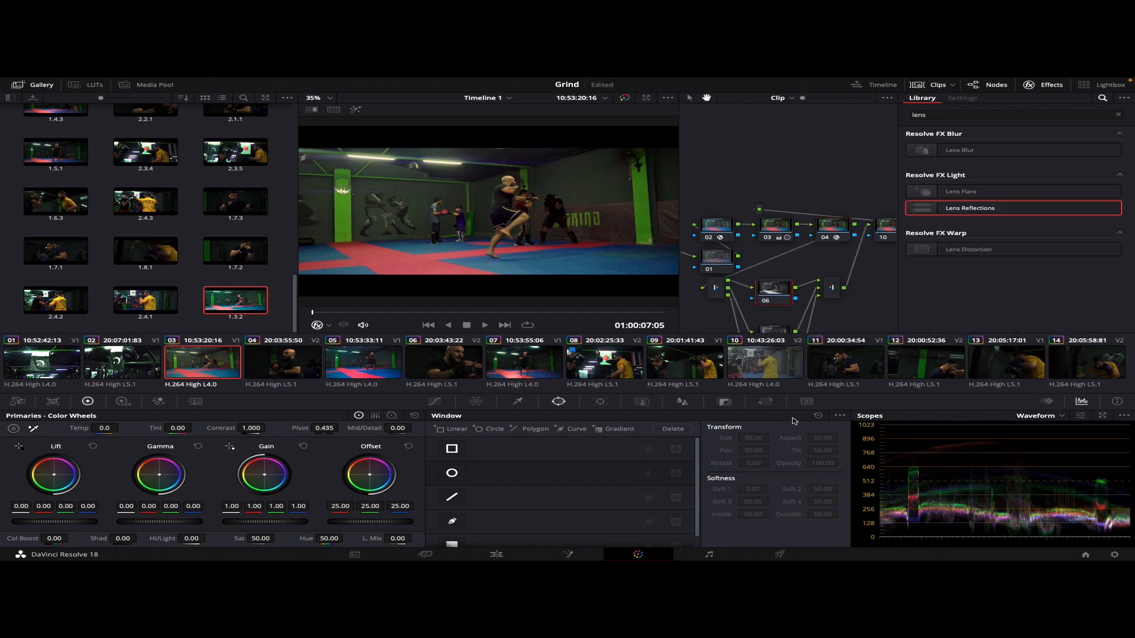
pyautogui.click(765, 401)
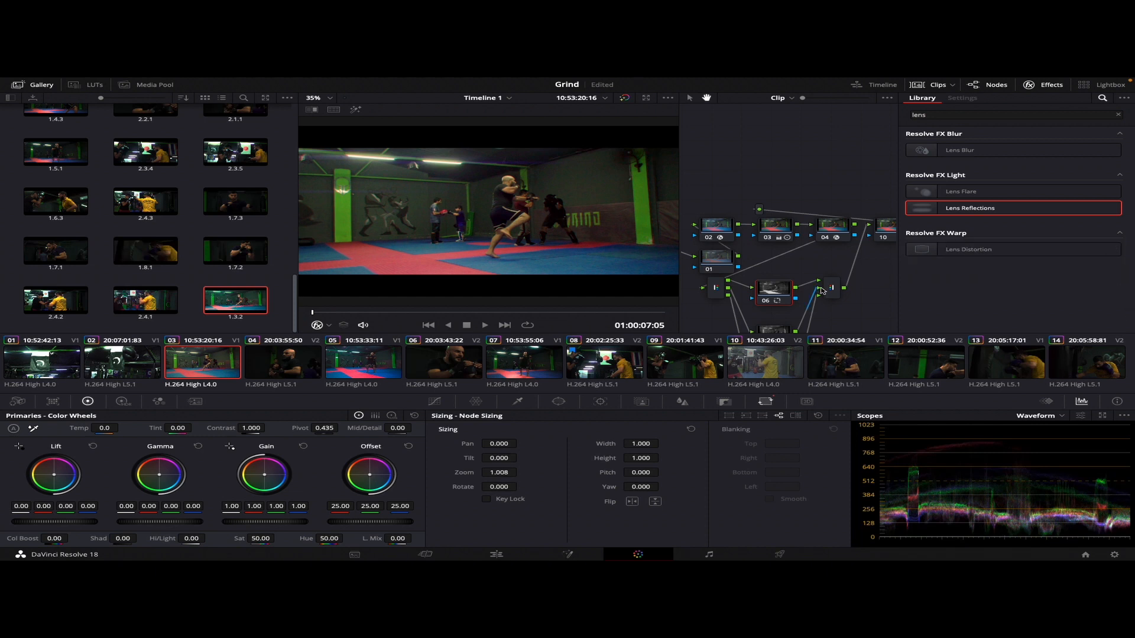
# Apply Lens Blur to node 10 and limit it to the frame edges with an inverted circular window, size about 57.1 and aspect about 75.4
pyautogui.click(892, 234)
pyautogui.moveTo(960, 151); pyautogui.dragTo(880, 236)
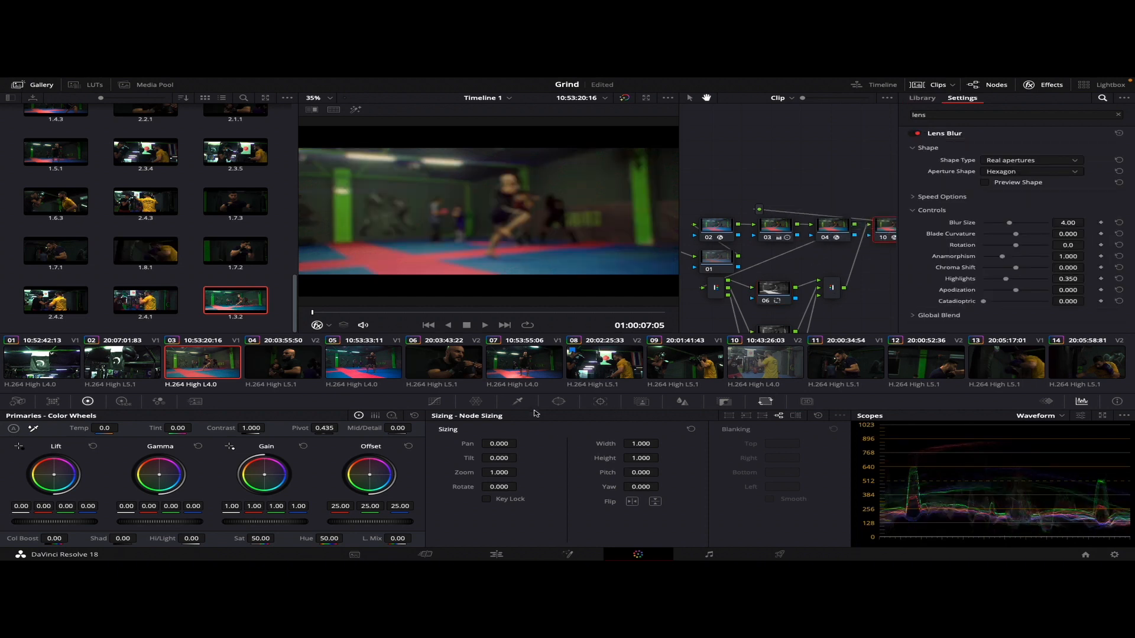
pyautogui.click(558, 401)
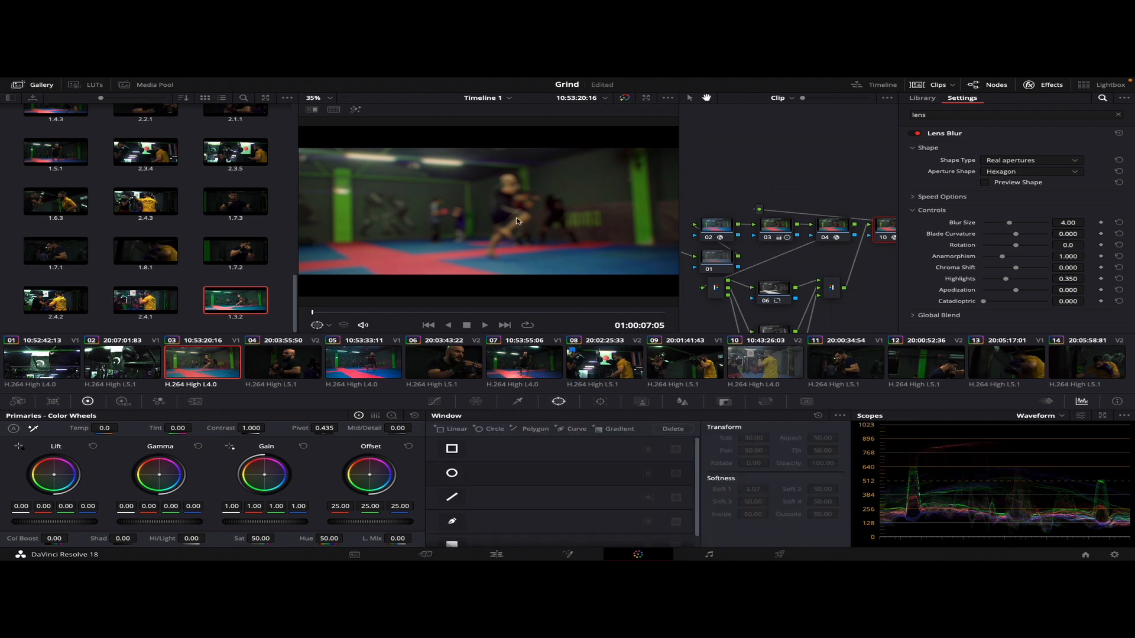
pyautogui.click(456, 475)
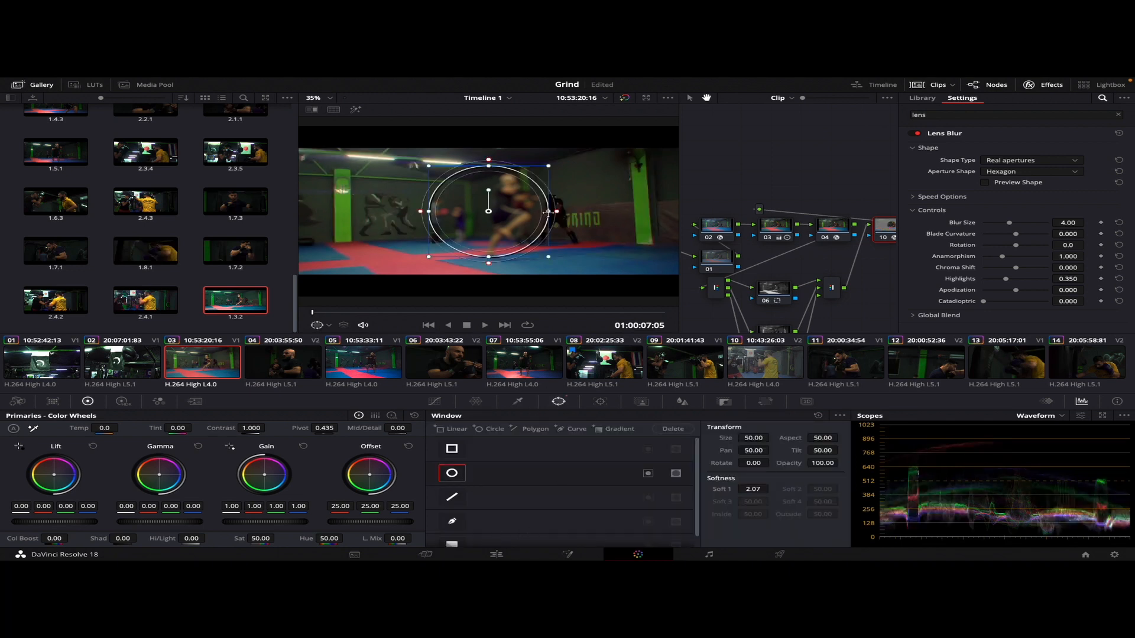
pyautogui.moveTo(549, 212); pyautogui.dragTo(674, 211)
pyautogui.moveTo(489, 167); pyautogui.dragTo(490, 141)
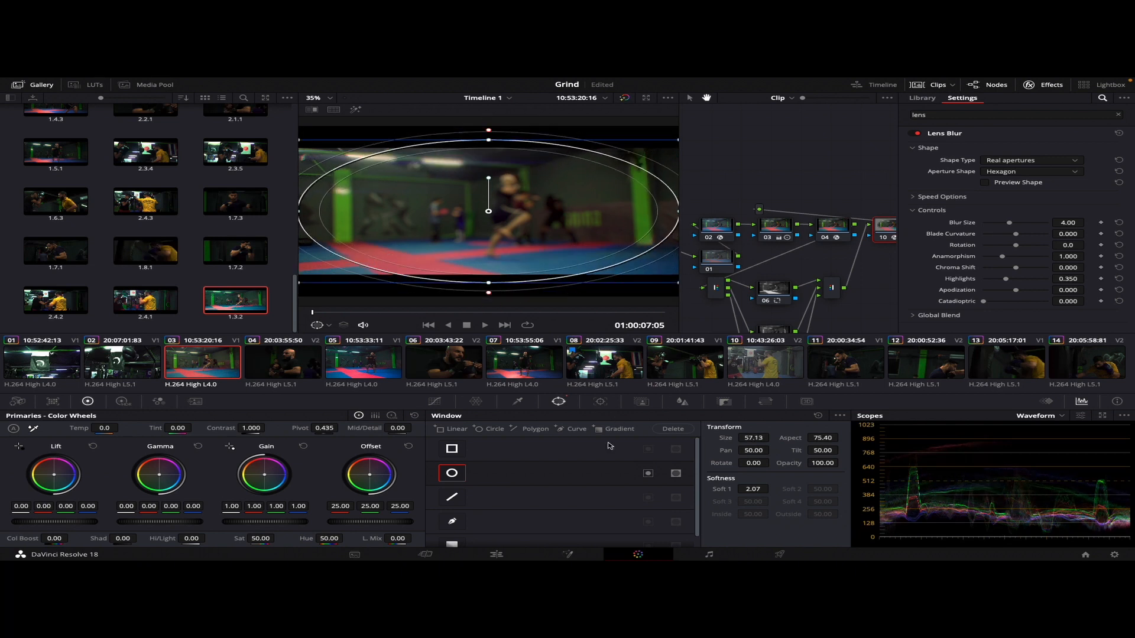
pyautogui.click(650, 474)
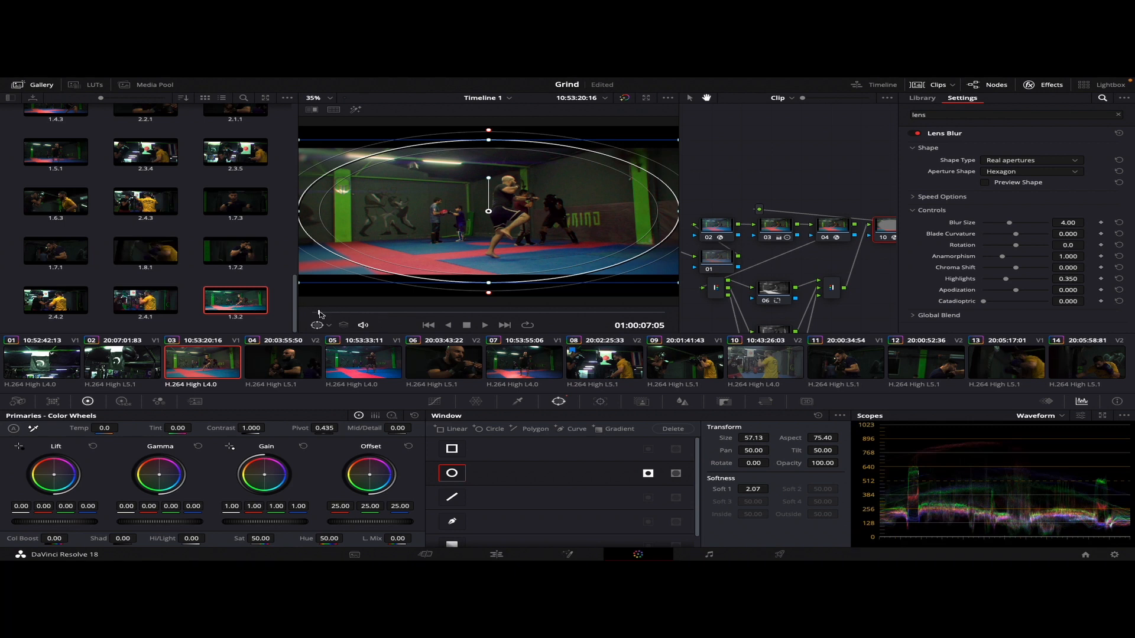
pyautogui.moveTo(322, 314); pyautogui.dragTo(206, 327)
# Add temporal noise reduction to node 01 with 1 frame, Better motion estimation, and linked luma and chroma thresholds of about 36.8
pyautogui.click(719, 257)
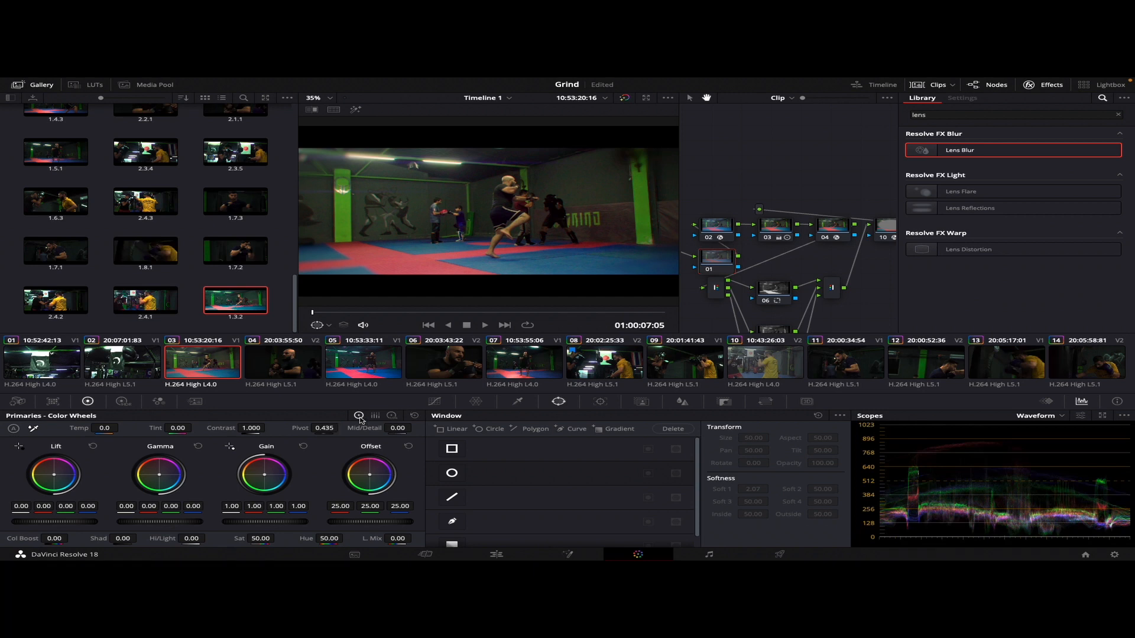
pyautogui.click(195, 401)
pyautogui.click(71, 441)
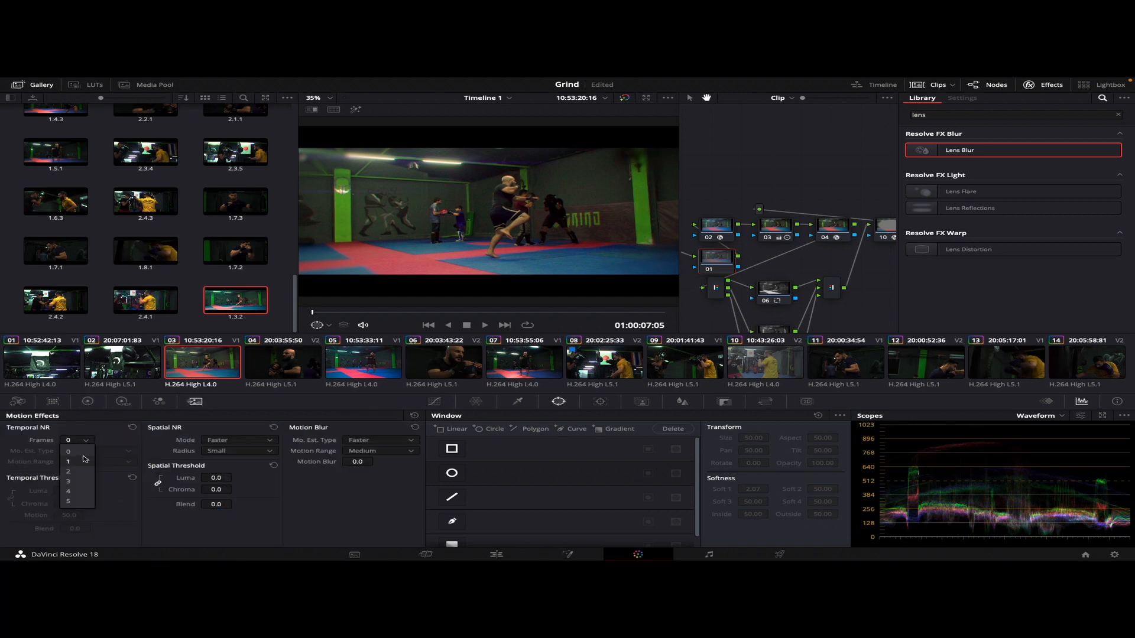
pyautogui.click(70, 461)
pyautogui.click(97, 451)
pyautogui.click(92, 471)
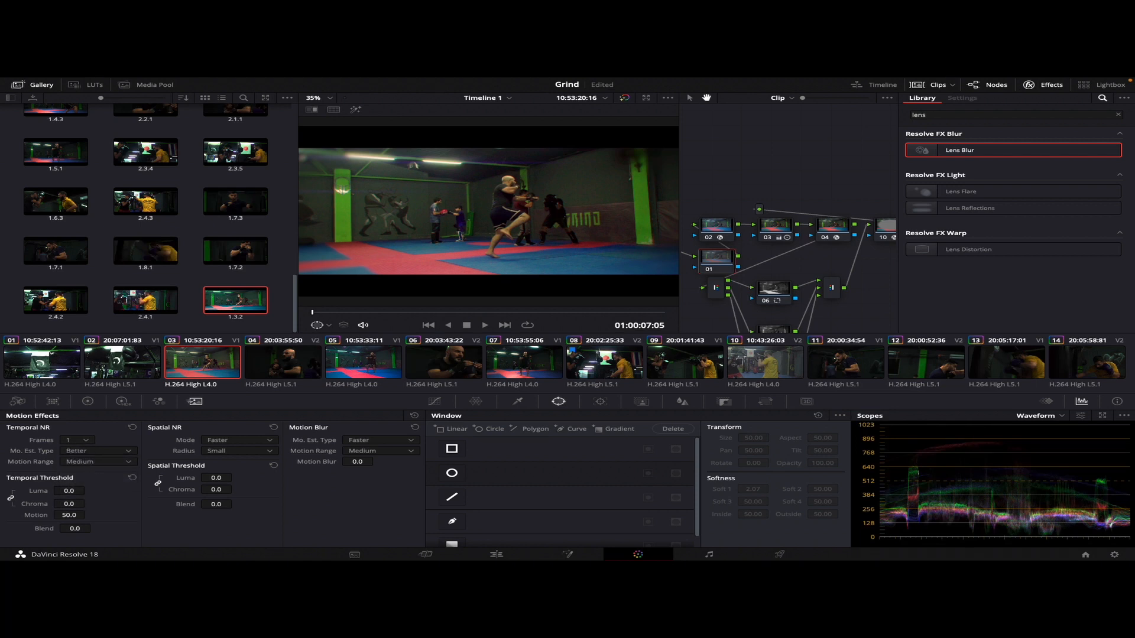
pyautogui.moveTo(89, 503); pyautogui.dragTo(93, 503)
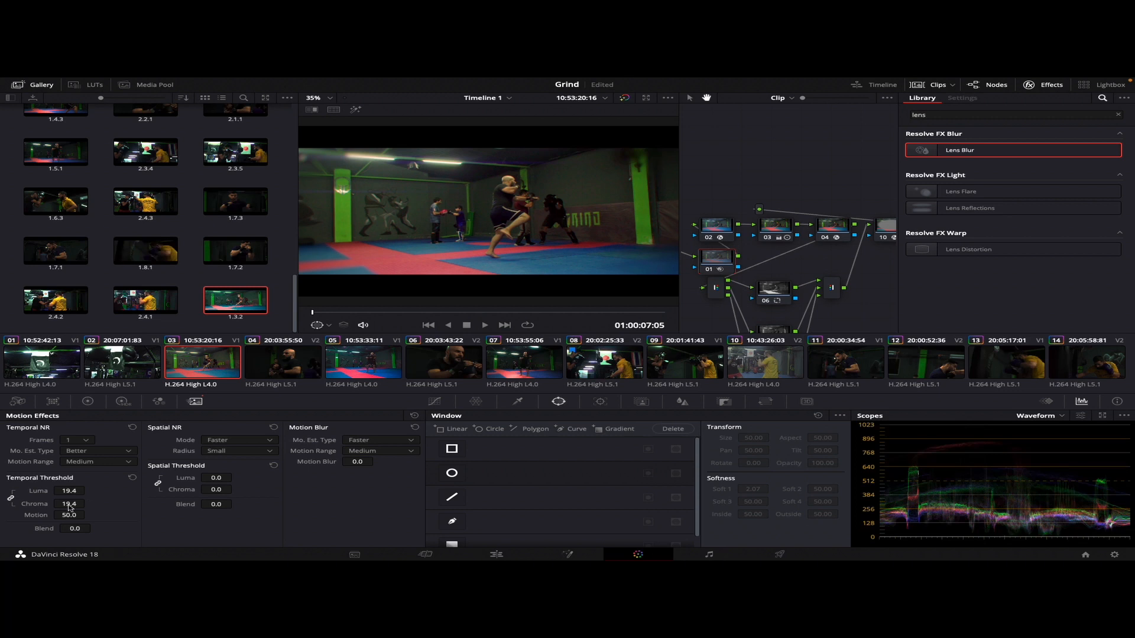
pyautogui.moveTo(62, 504); pyautogui.dragTo(89, 503)
pyautogui.moveTo(383, 314); pyautogui.dragTo(256, 366)
# Grab a still of the graded clip 03 into the gallery
pyautogui.click(762, 357)
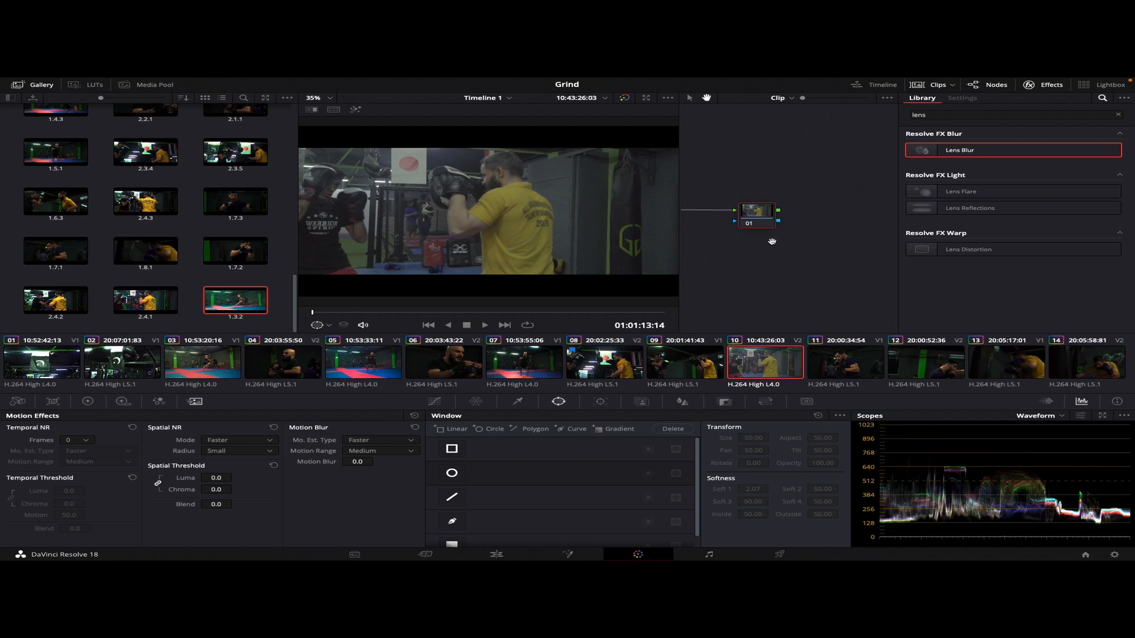
pyautogui.click(227, 358)
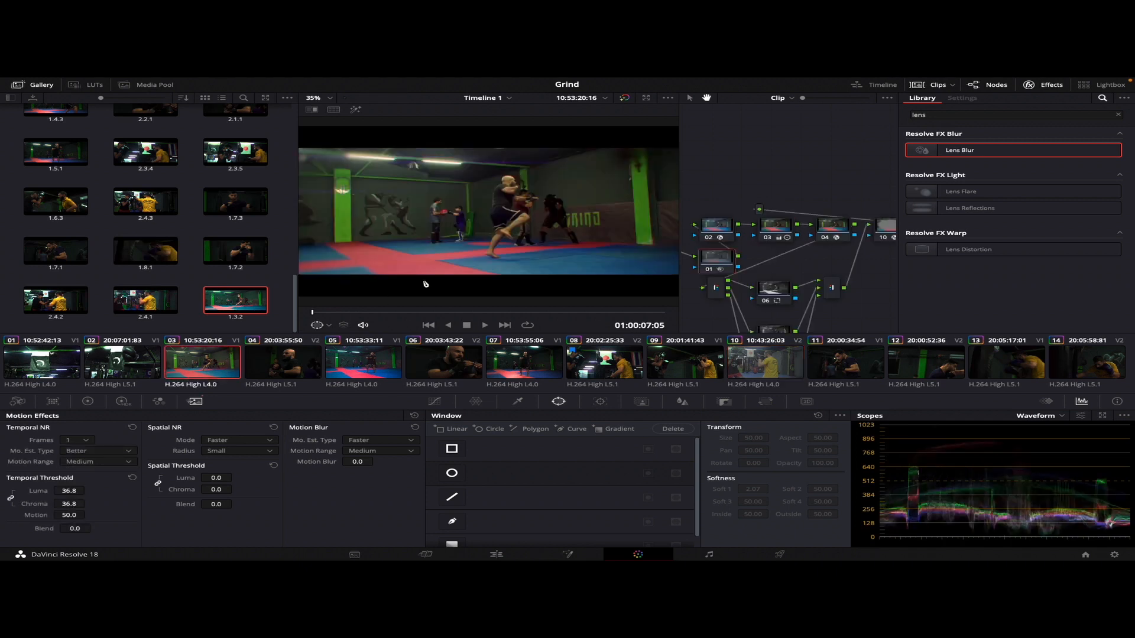
pyautogui.rightClick(478, 182)
pyautogui.click(505, 190)
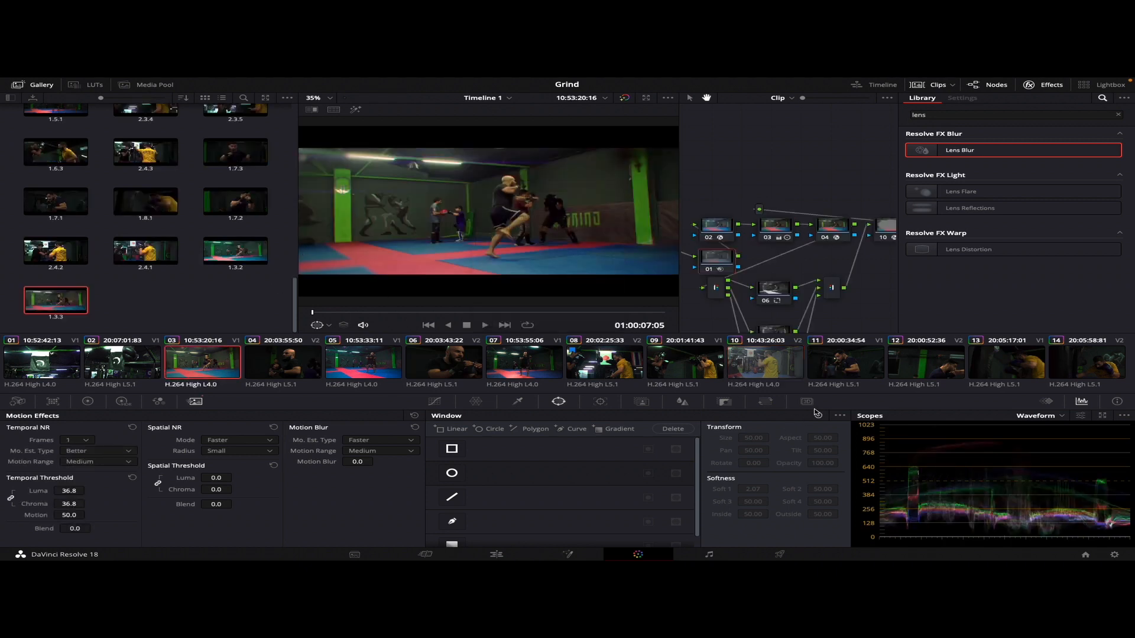
# Apply the grade from still 1.3.3 to clip 10 and play the clip to review the look
pyautogui.click(785, 376)
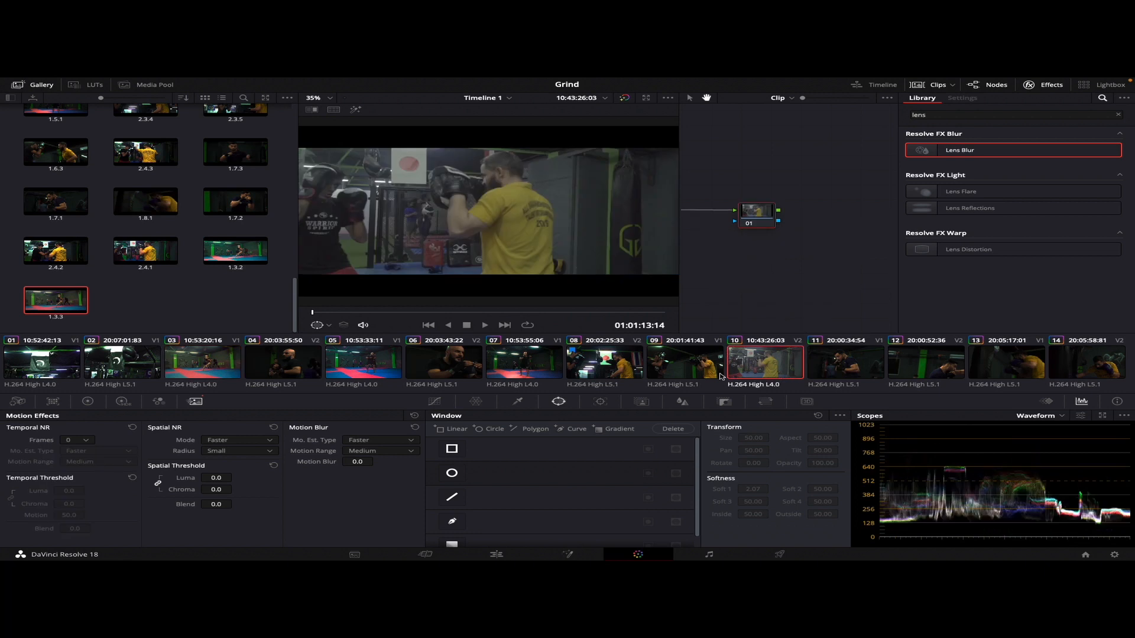
pyautogui.rightClick(49, 305)
pyautogui.click(83, 329)
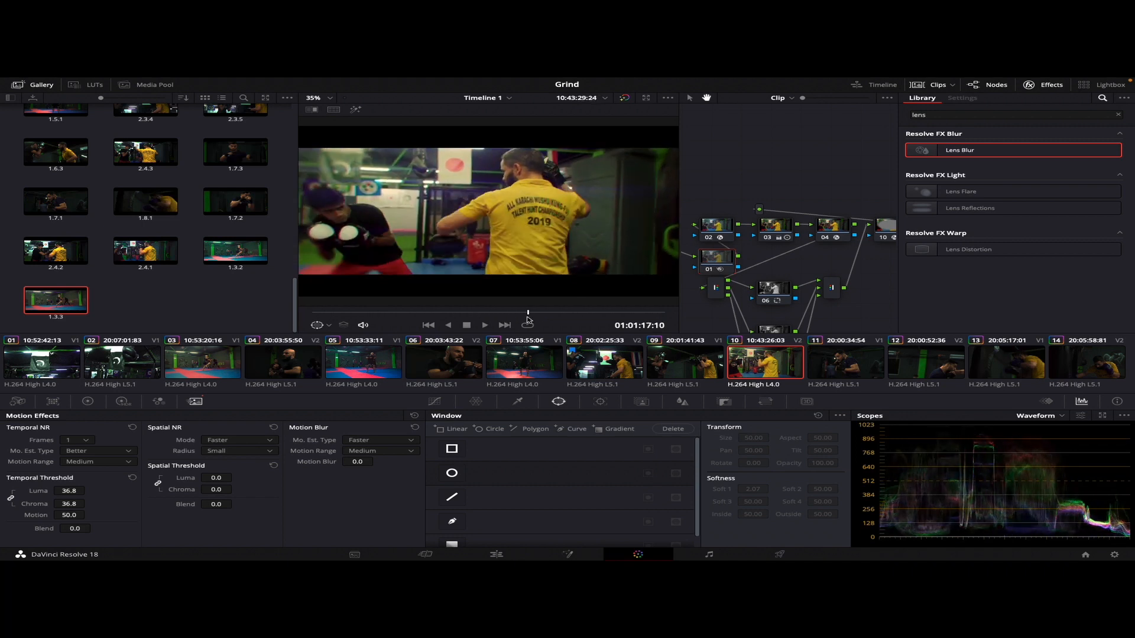
pyautogui.press('space')
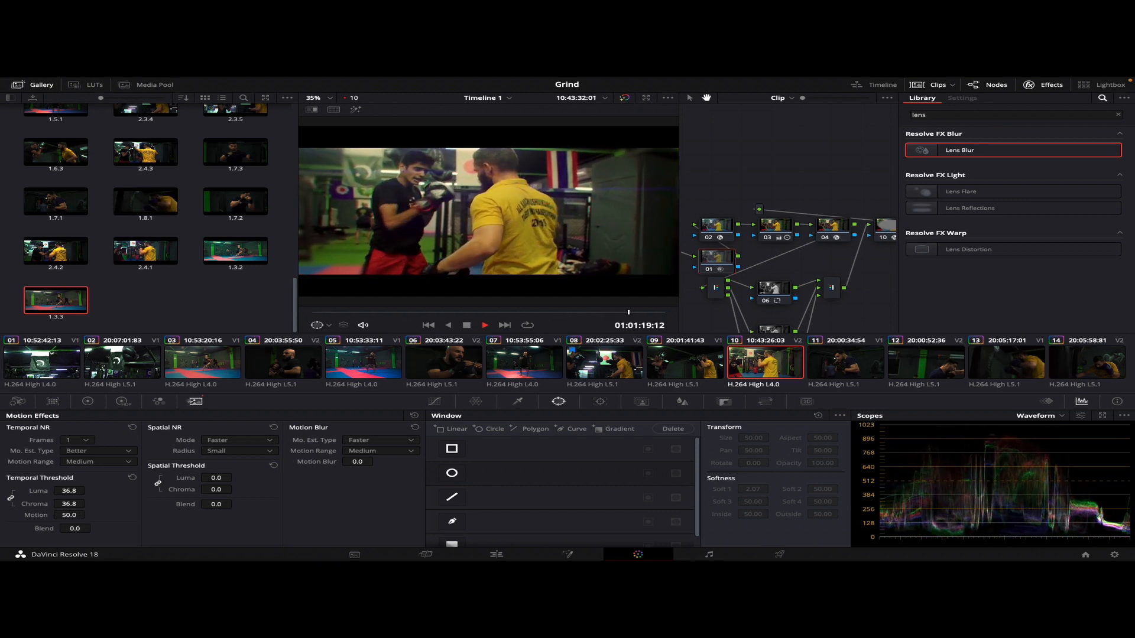
pyautogui.press('space')
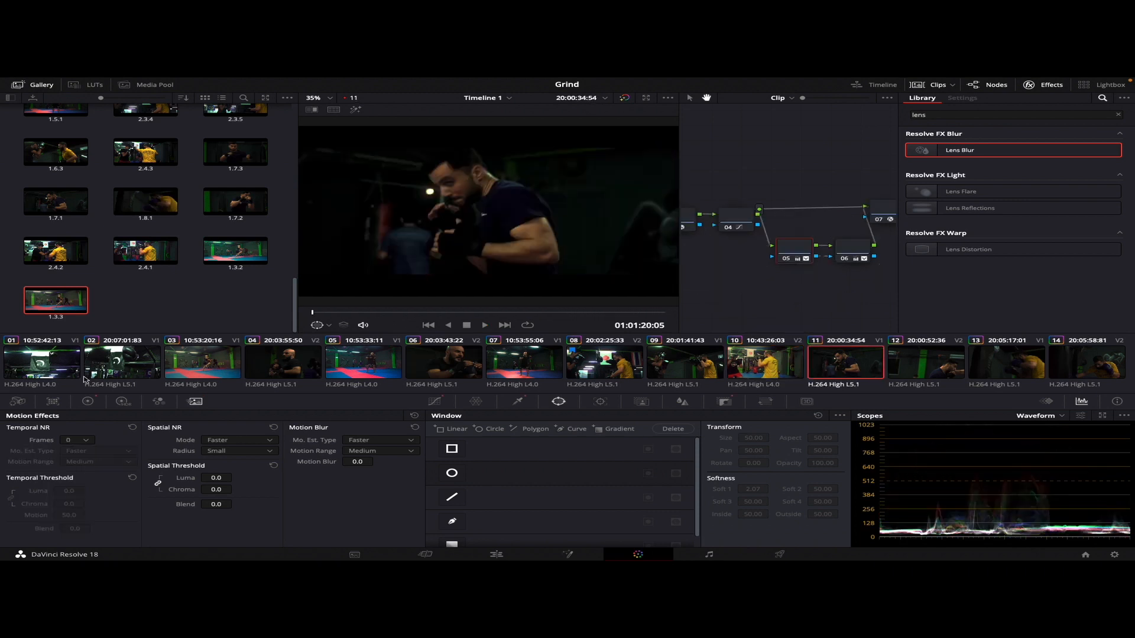
# On clip 03, disable node 01, the Lens Reflections node 04, channel nodes 06 to 08, and the Lens Blur node 10
pyautogui.click(175, 362)
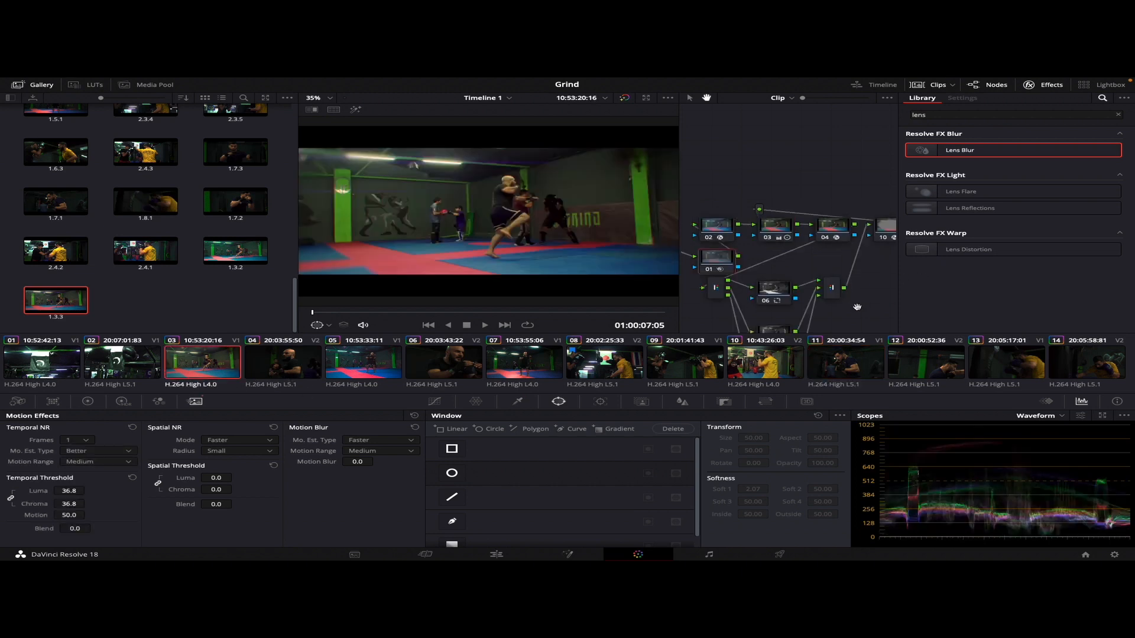
pyautogui.moveTo(879, 306); pyautogui.dragTo(848, 287)
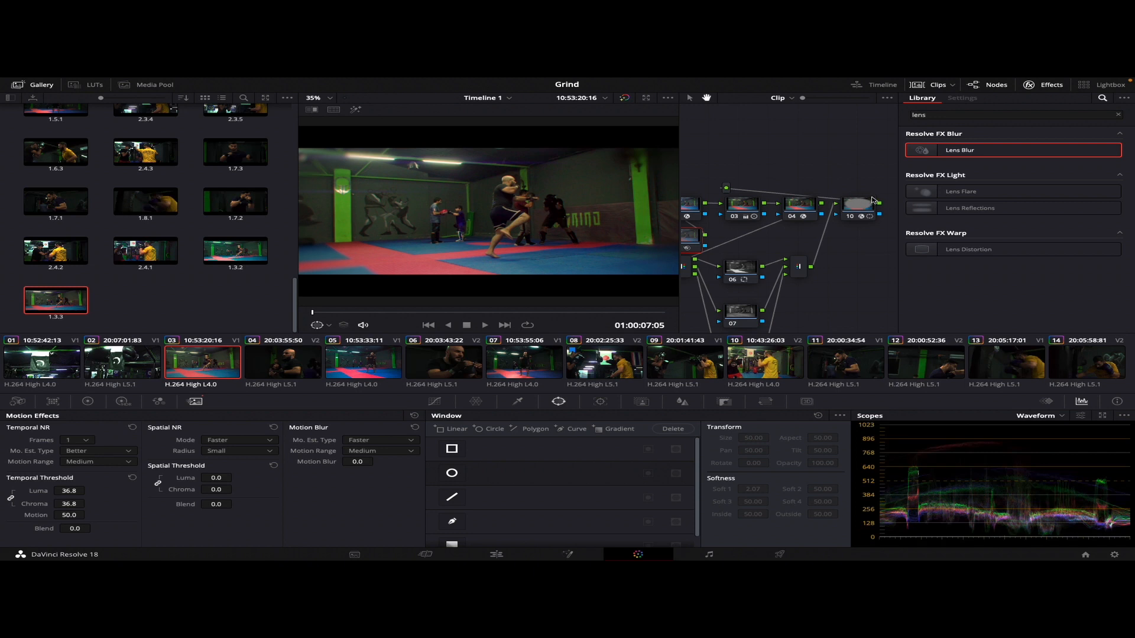
pyautogui.moveTo(888, 177); pyautogui.dragTo(789, 254)
pyautogui.click(687, 99)
pyautogui.moveTo(756, 204); pyautogui.dragTo(733, 329)
pyautogui.press('super+d')
pyautogui.moveTo(770, 191); pyautogui.dragTo(679, 332)
pyautogui.press('super+d')
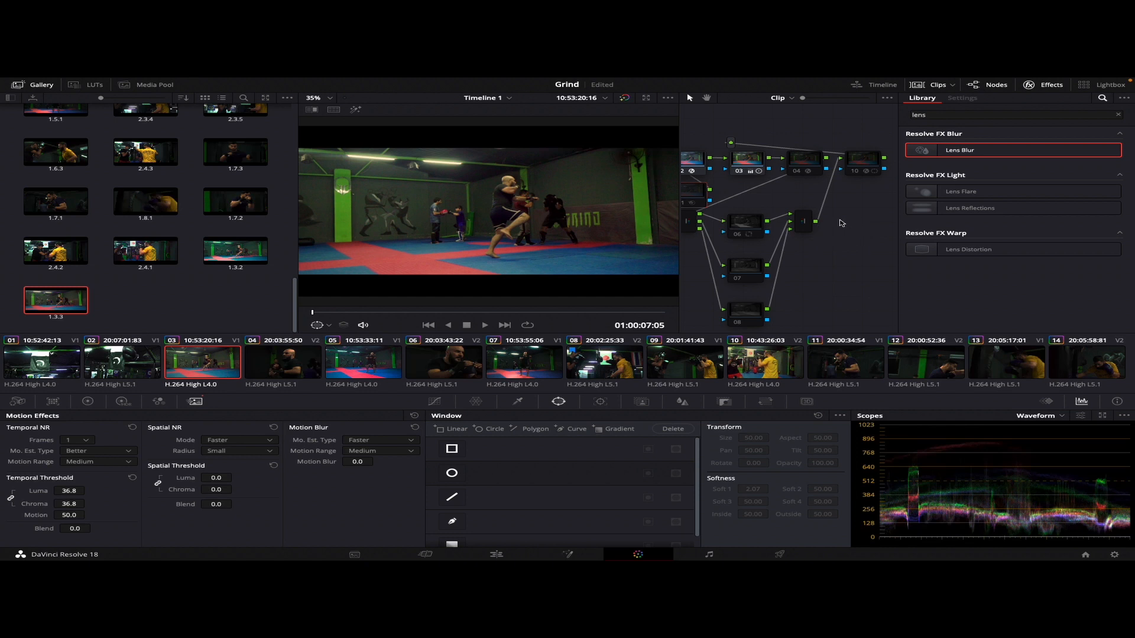
# Add a serial node after the Lens Blur node 10 and place it in clear space beside node 08
pyautogui.click(868, 166)
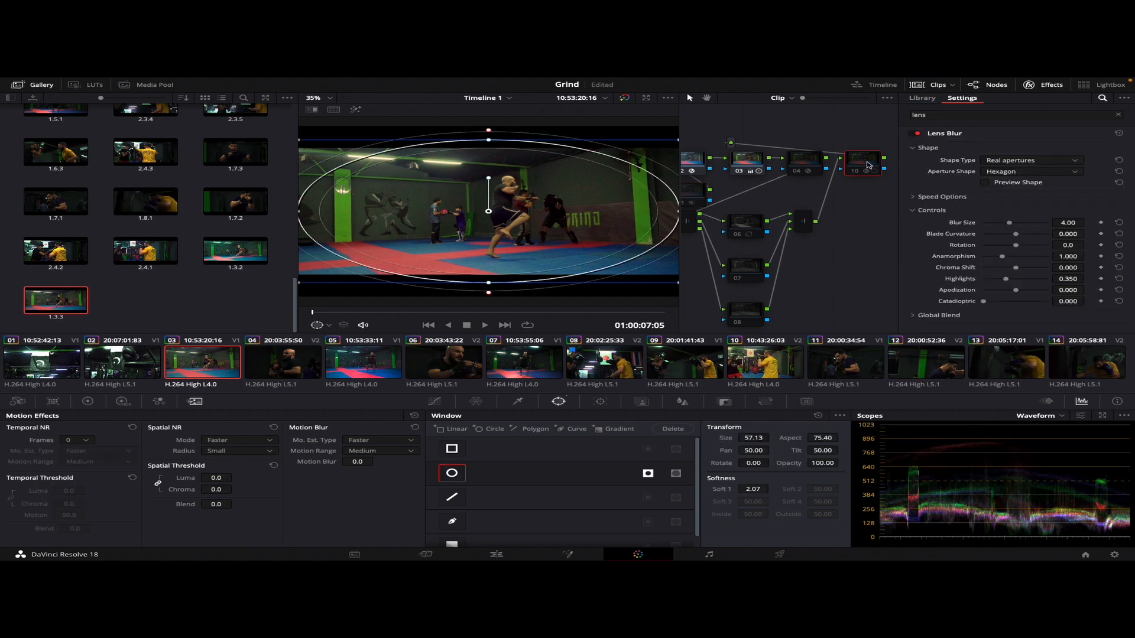
pyautogui.click(788, 290)
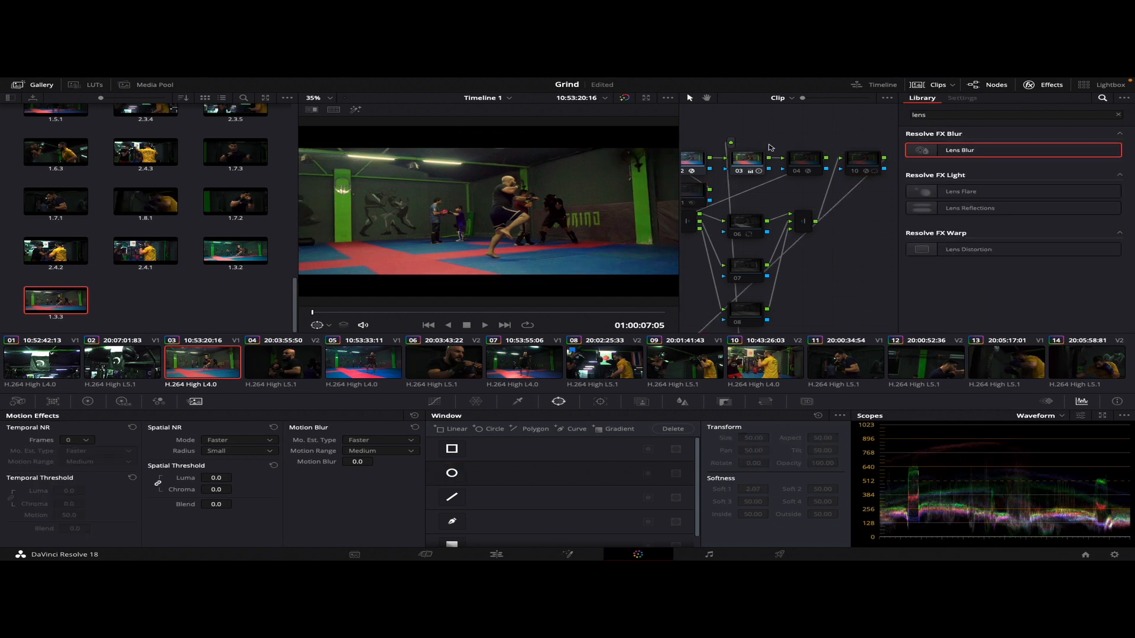
pyautogui.click(706, 97)
pyautogui.moveTo(822, 289); pyautogui.dragTo(898, 202)
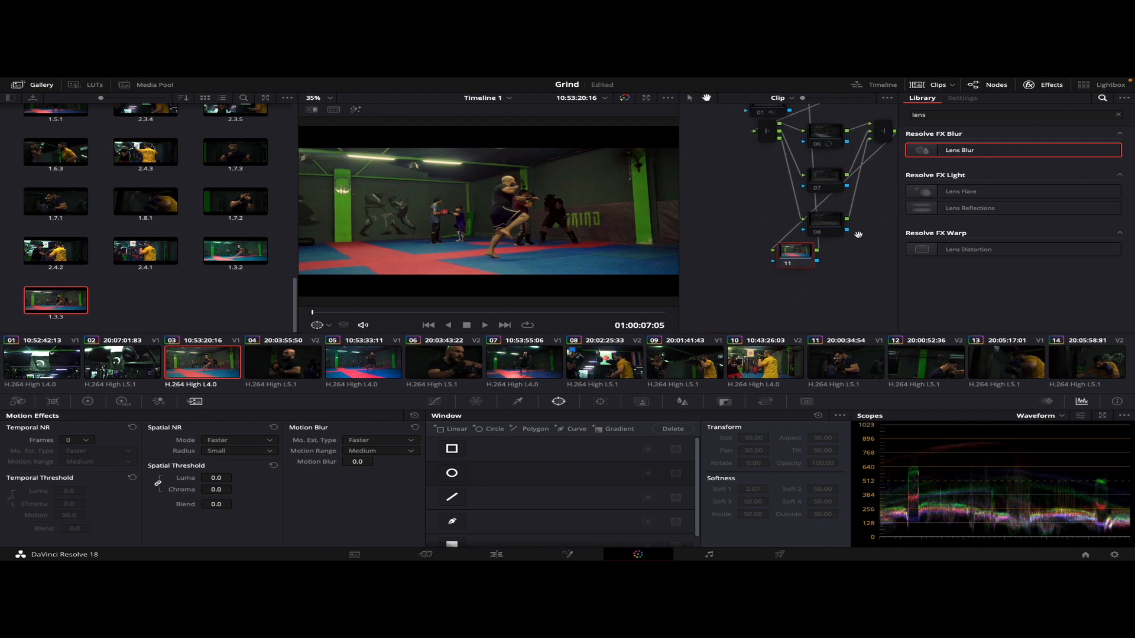
pyautogui.moveTo(801, 255); pyautogui.dragTo(885, 240)
pyautogui.moveTo(844, 308); pyautogui.dragTo(717, 324)
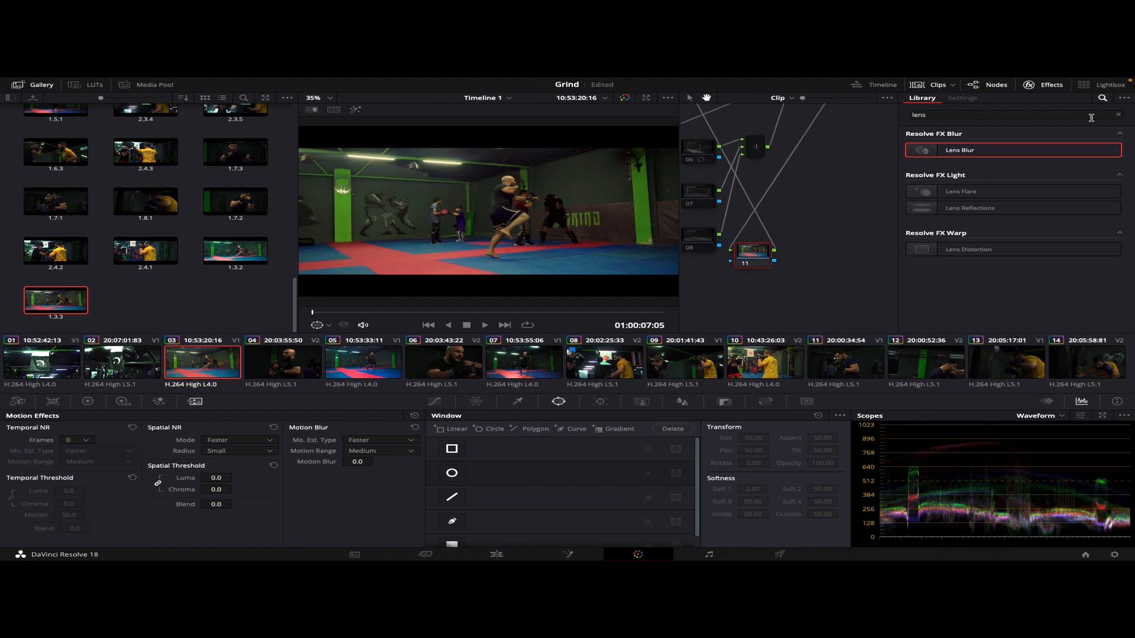
# Find the Glow effect in the effects library and apply it to node 11
pyautogui.click(1117, 116)
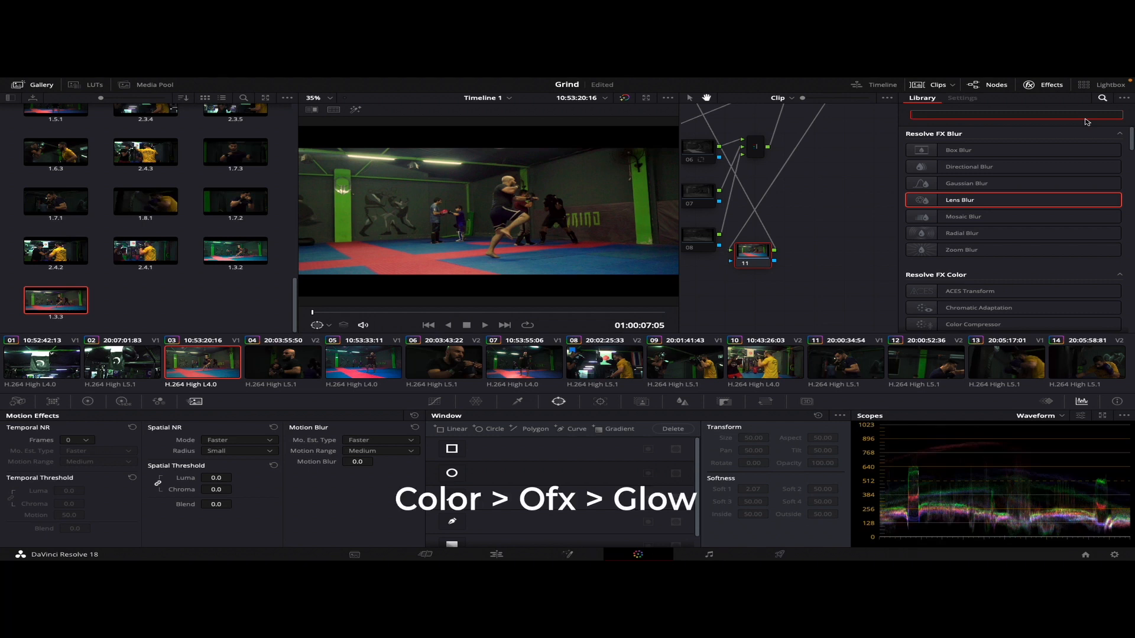
pyautogui.write('glow')
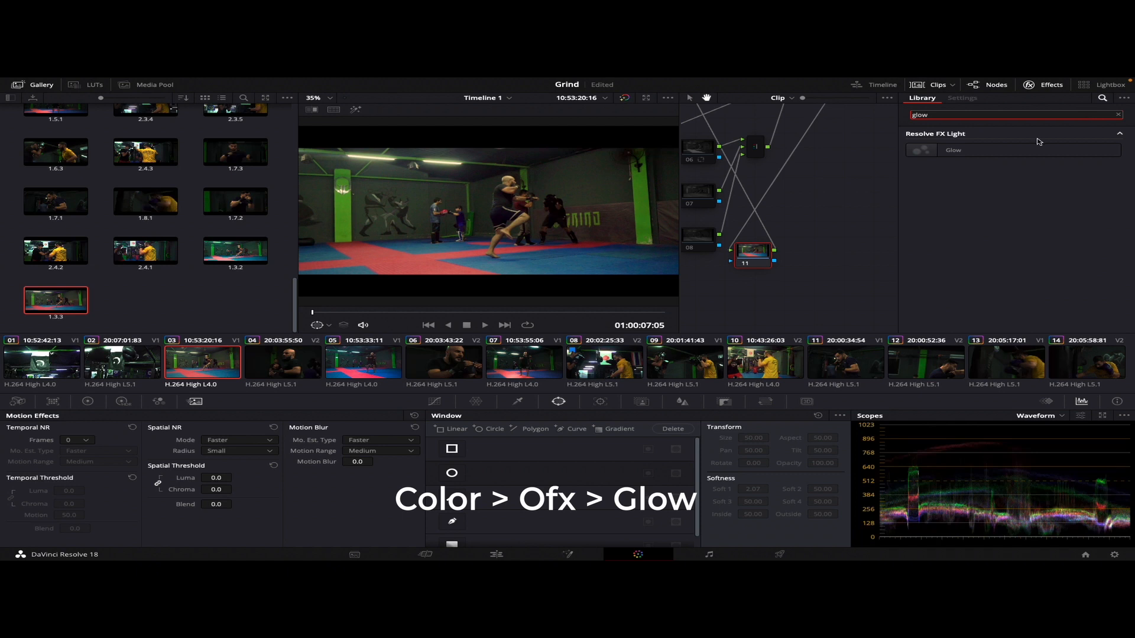
pyautogui.moveTo(1023, 151); pyautogui.dragTo(753, 254)
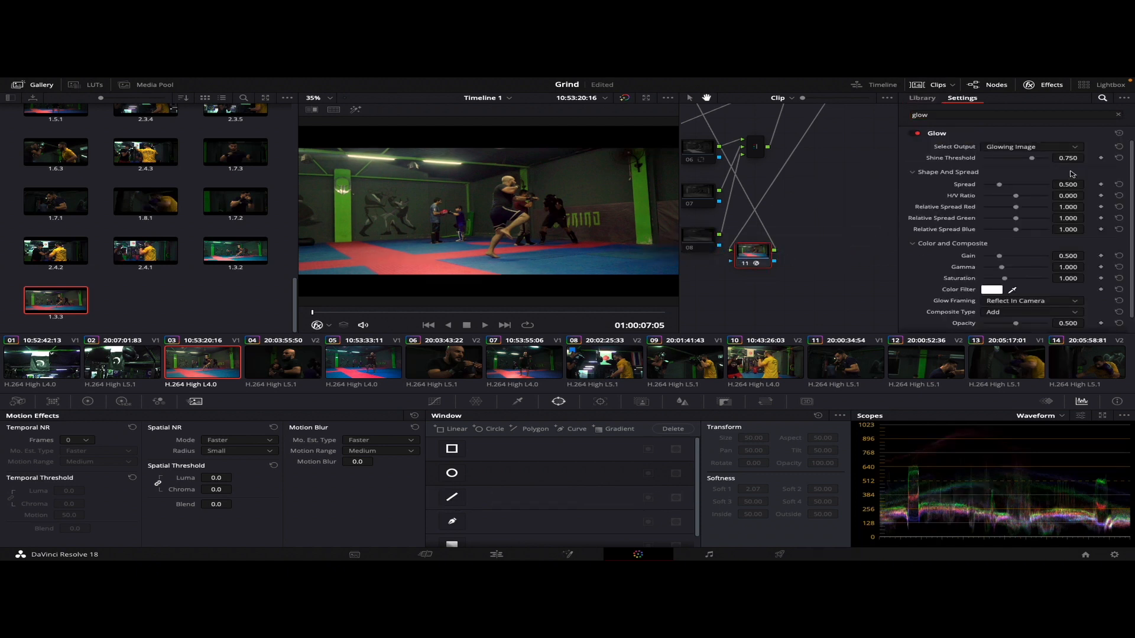
# Set the Glow's H/V Ratio to 1.000 and its Spread to about 1.10
pyautogui.click(1029, 148)
pyautogui.click(1030, 155)
pyautogui.moveTo(1000, 186); pyautogui.dragTo(1055, 203)
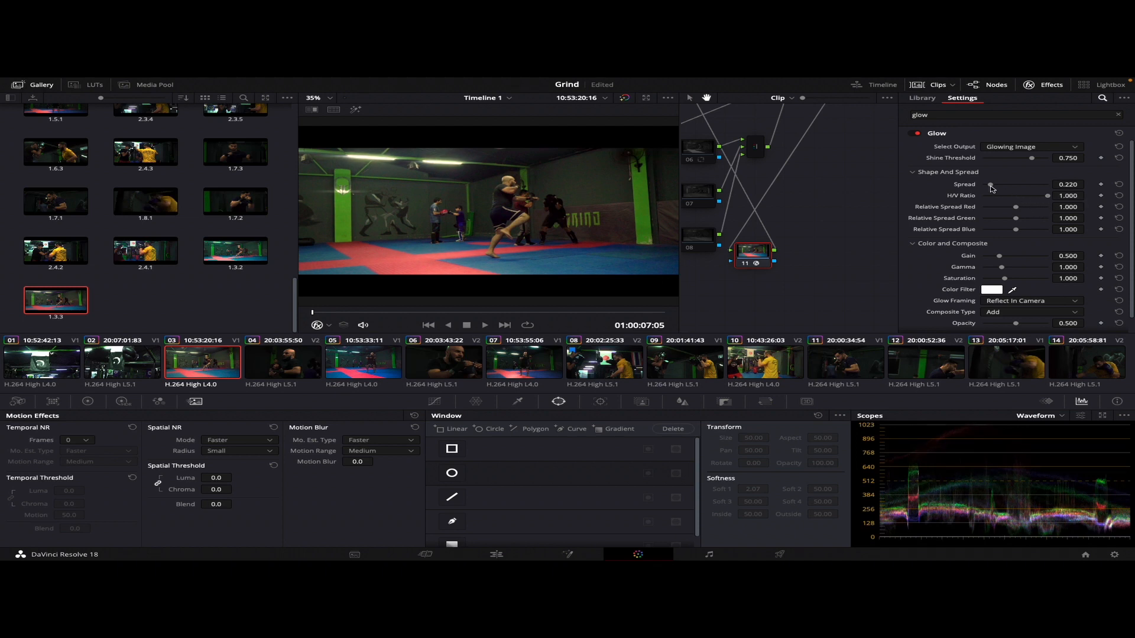
pyautogui.moveTo(991, 187); pyautogui.dragTo(1020, 195)
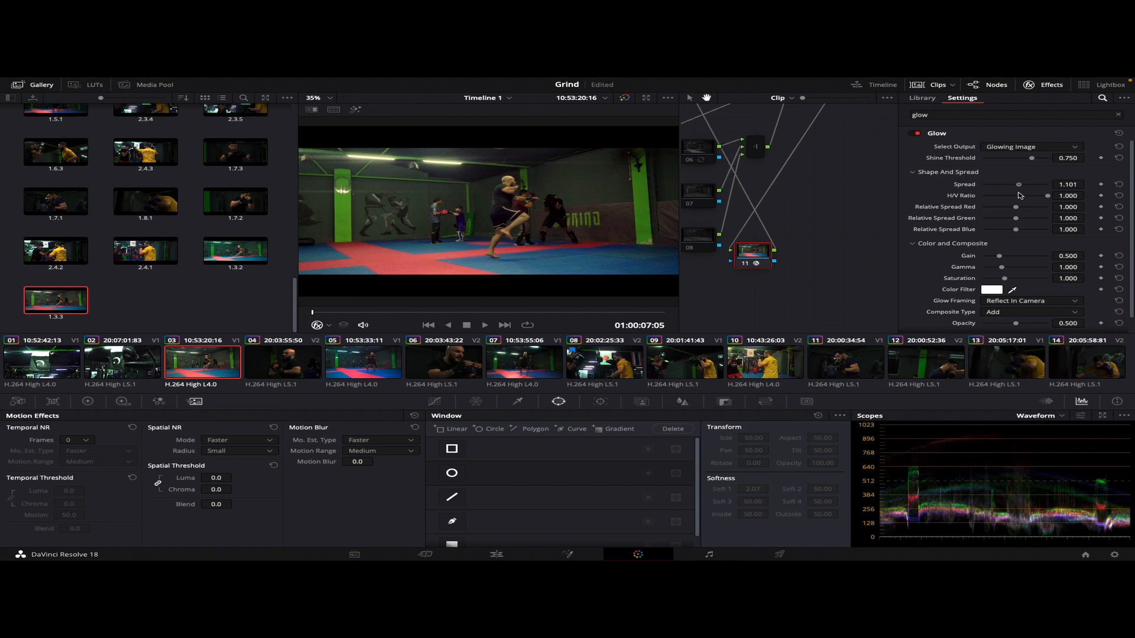
# Set the Glow's Color Filter to a near-white, slightly cool tint and scrub through clip 03 to review it
pyautogui.click(985, 290)
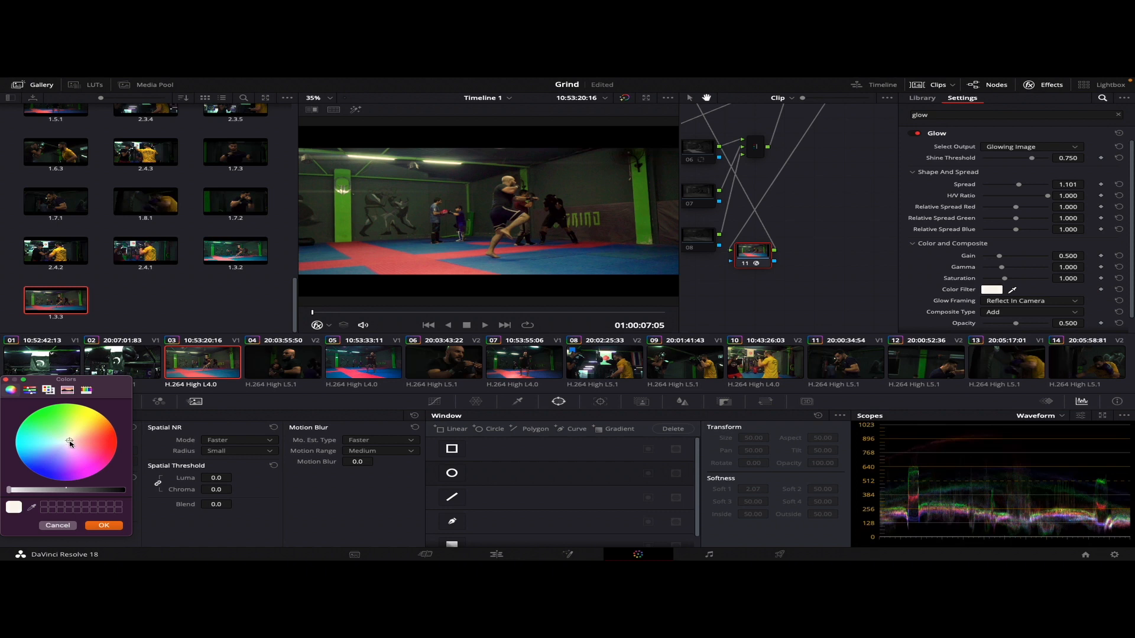
pyautogui.click(36, 473)
pyautogui.moveTo(38, 471); pyautogui.dragTo(65, 442)
pyautogui.click(104, 526)
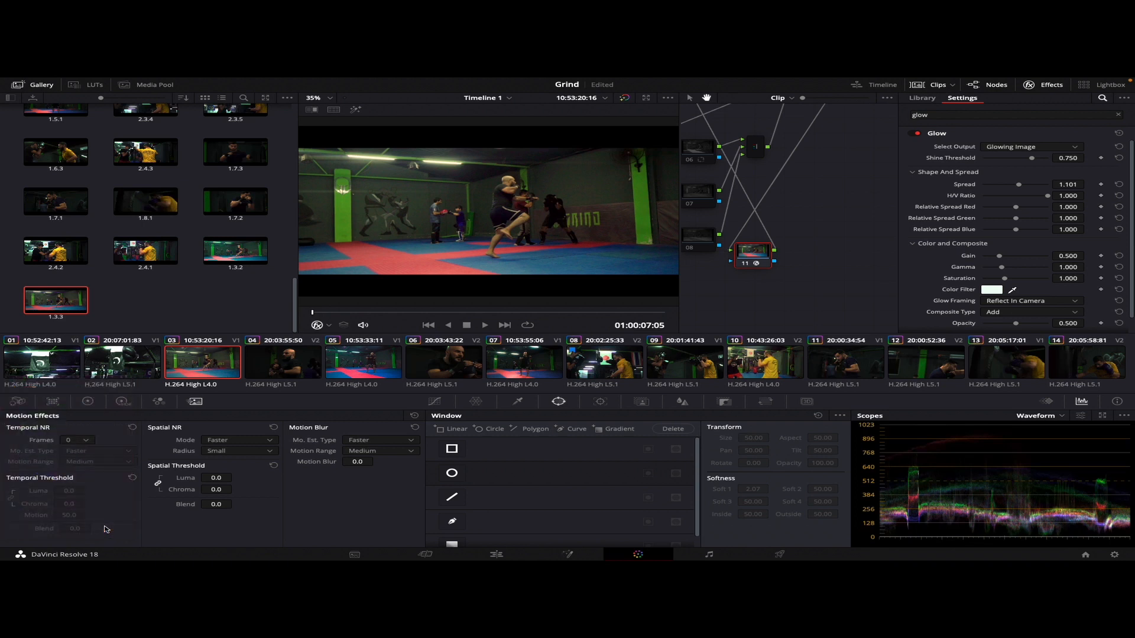
pyautogui.click(341, 312)
pyautogui.moveTo(343, 313); pyautogui.dragTo(356, 312)
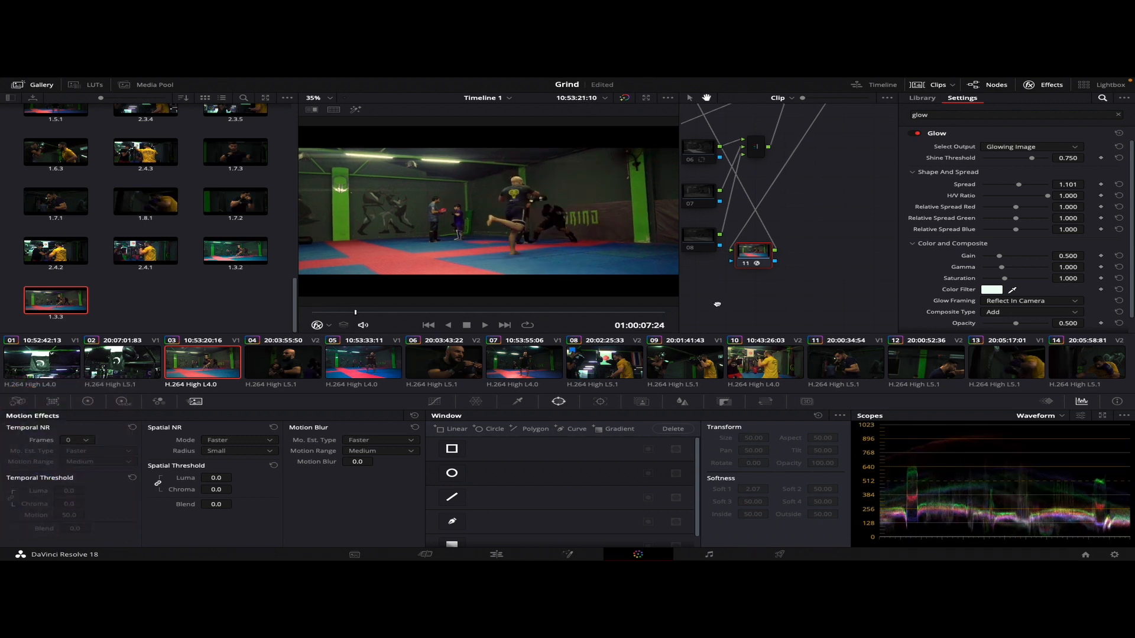
# Re-enable channel nodes 06, 07 and 08 together in clip 03's node graph
pyautogui.moveTo(718, 303); pyautogui.dragTo(788, 302)
pyautogui.click(770, 145)
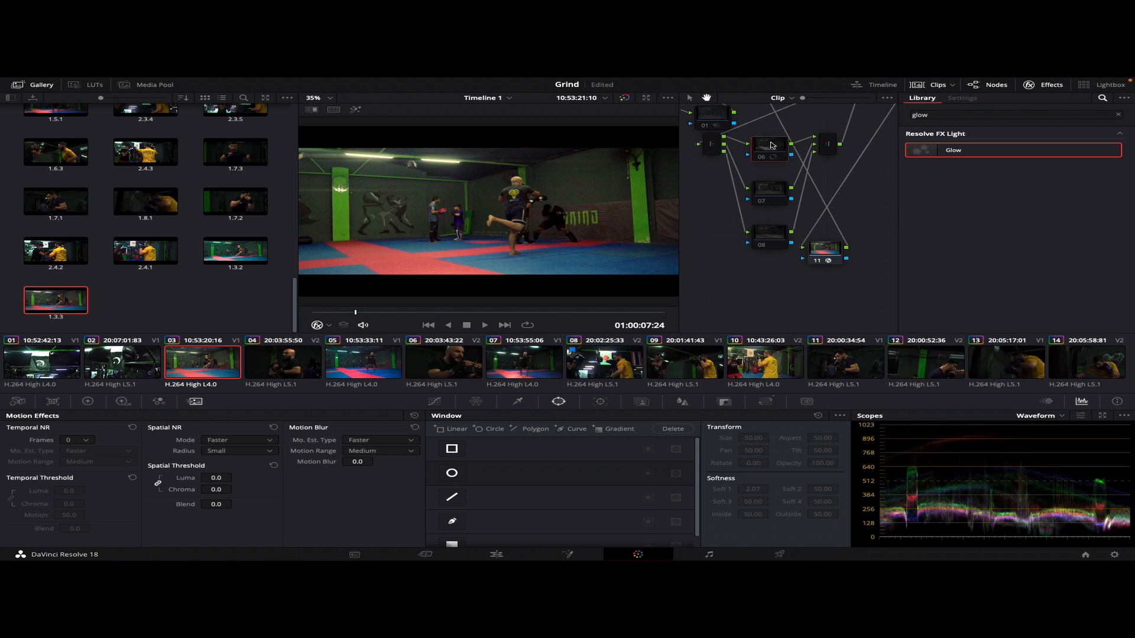
pyautogui.click(847, 140)
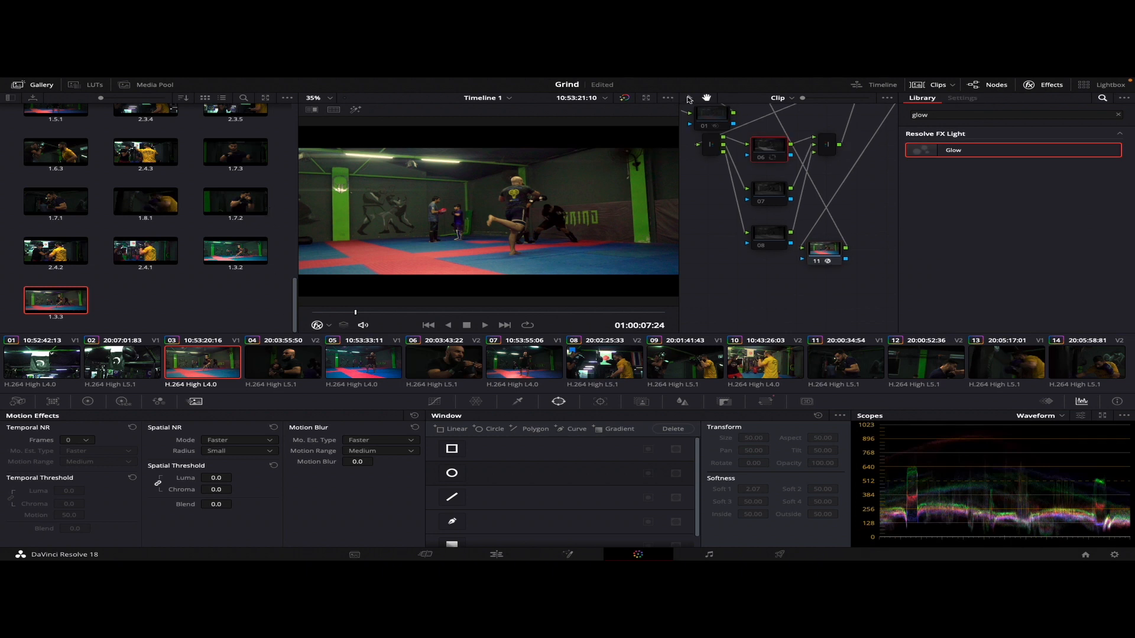
pyautogui.click(689, 99)
pyautogui.moveTo(858, 144); pyautogui.dragTo(699, 236)
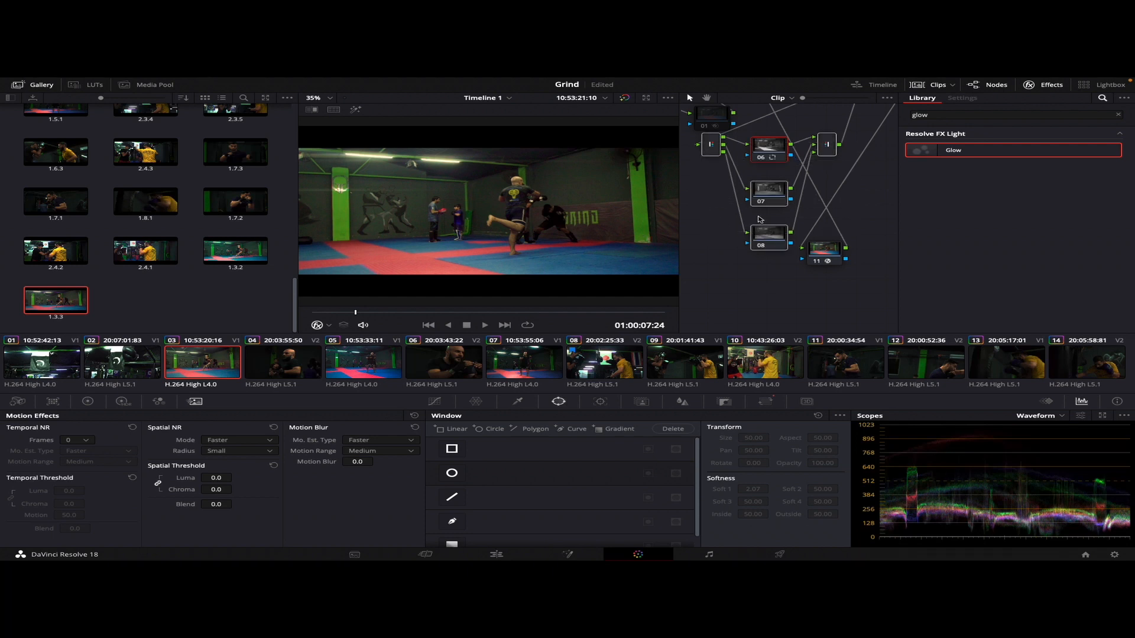
pyautogui.click(875, 197)
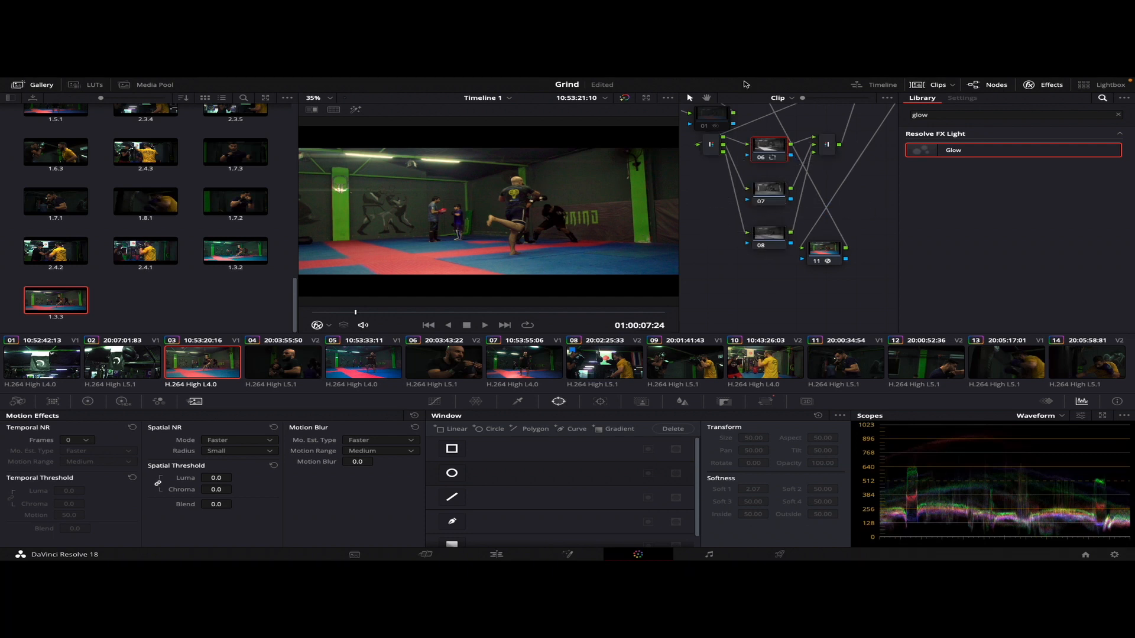
# Re-enable the Lens Blur node 10 and the noise reduction node 01 on clip 03
pyautogui.click(707, 98)
pyautogui.moveTo(879, 190); pyautogui.dragTo(828, 288)
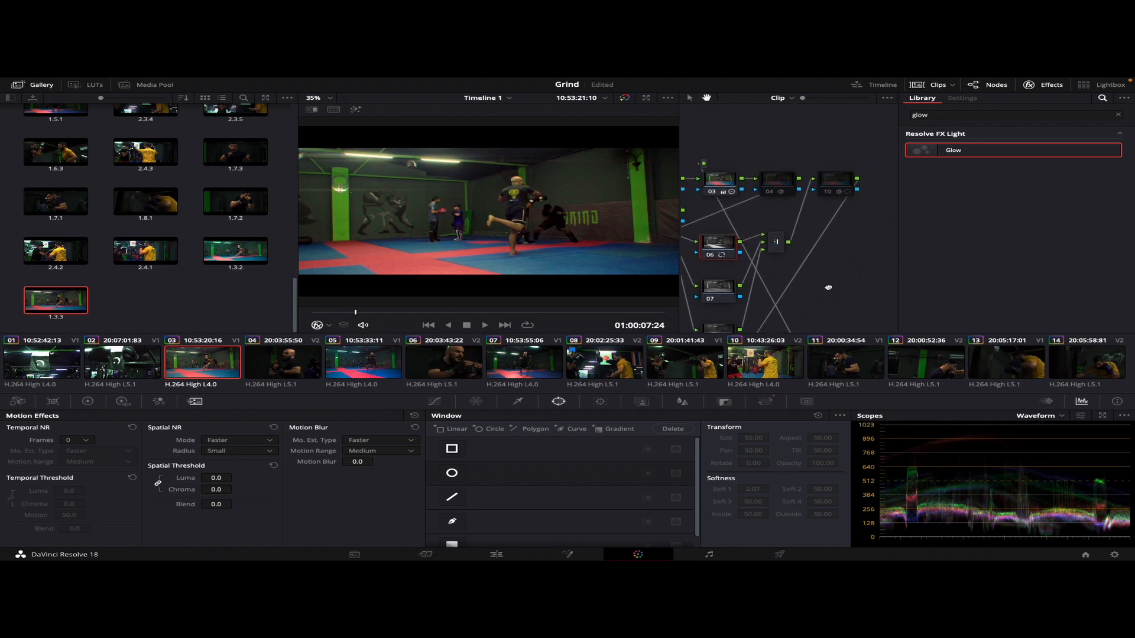
pyautogui.click(833, 182)
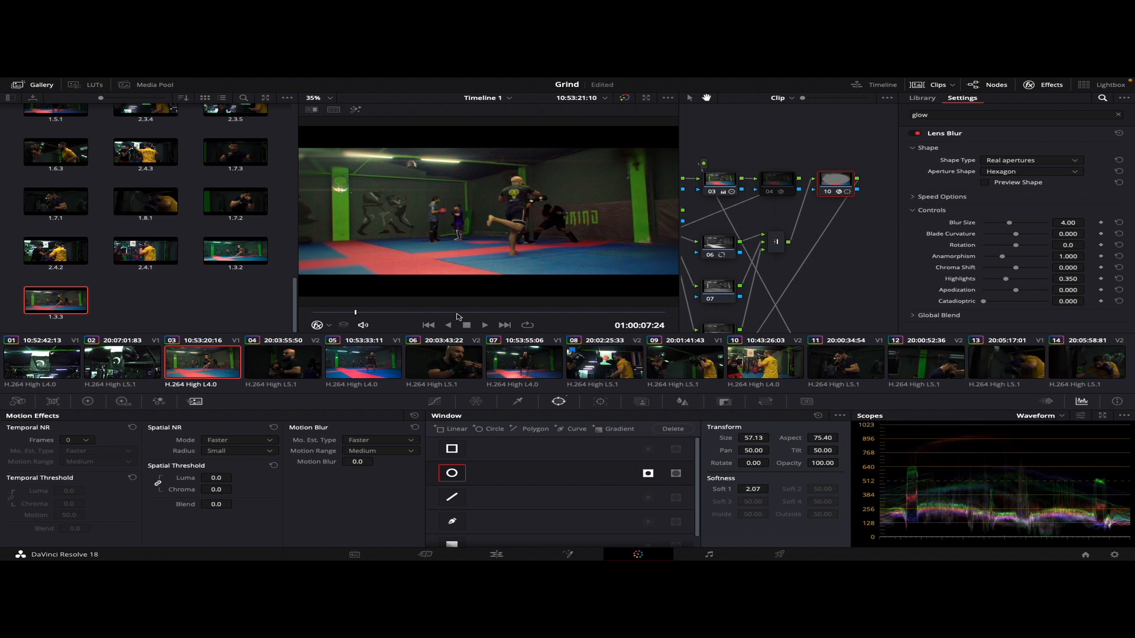
pyautogui.moveTo(355, 312); pyautogui.dragTo(426, 317)
pyautogui.moveTo(724, 301); pyautogui.dragTo(888, 272)
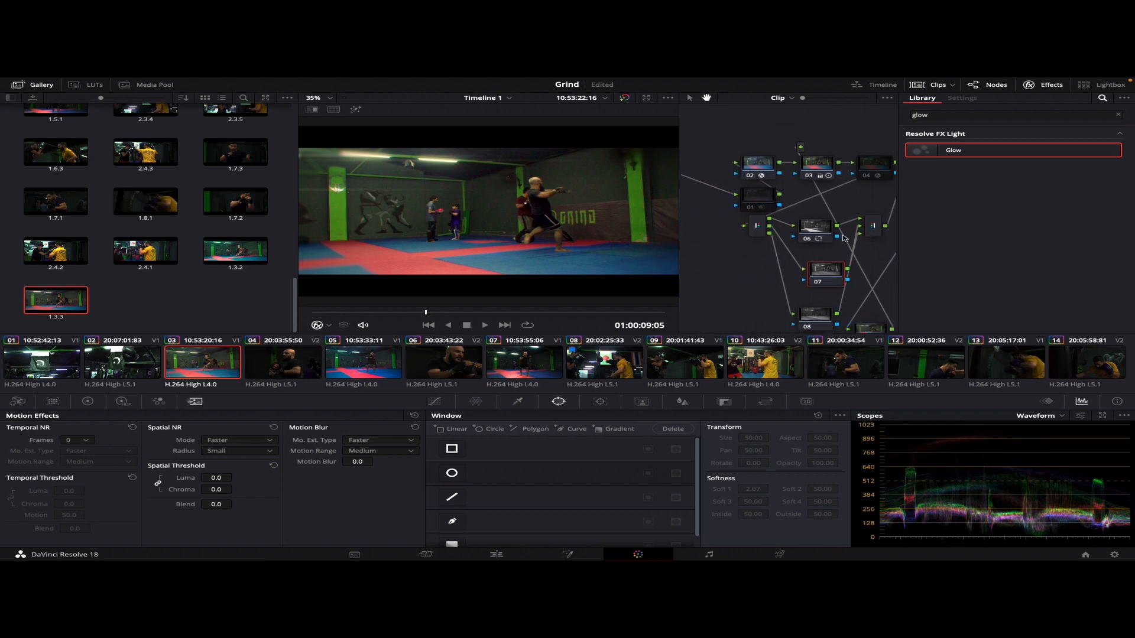
pyautogui.click(749, 192)
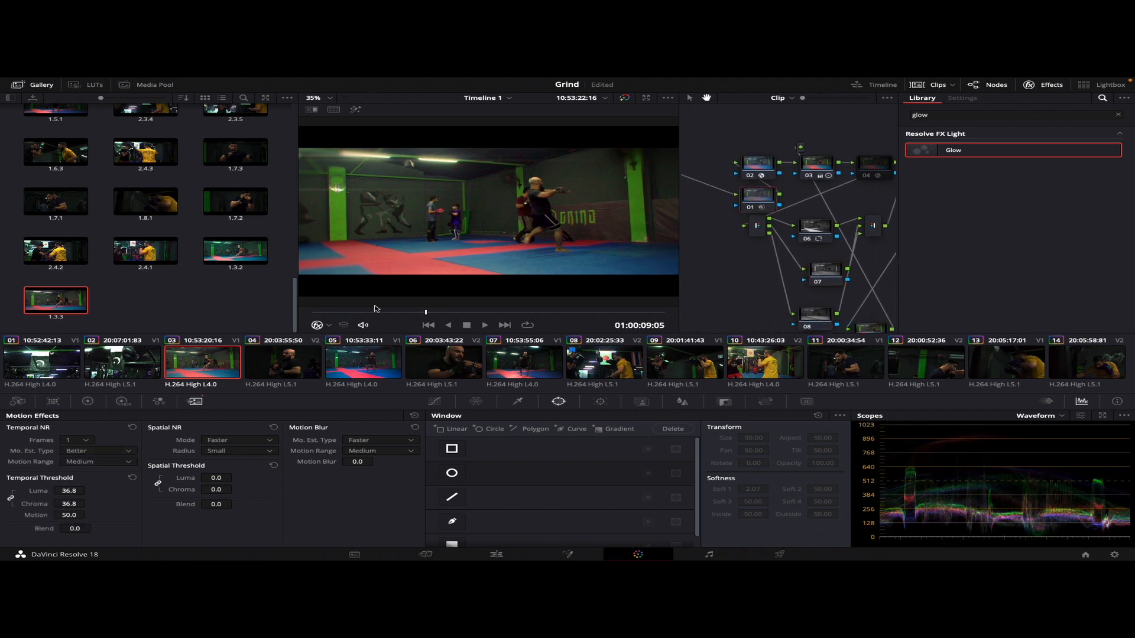
# Move clip 03's playhead to 01:00:08:21 and grab a still of the Glow grade
pyautogui.moveTo(354, 314); pyautogui.dragTo(404, 312)
pyautogui.moveTo(57, 304)
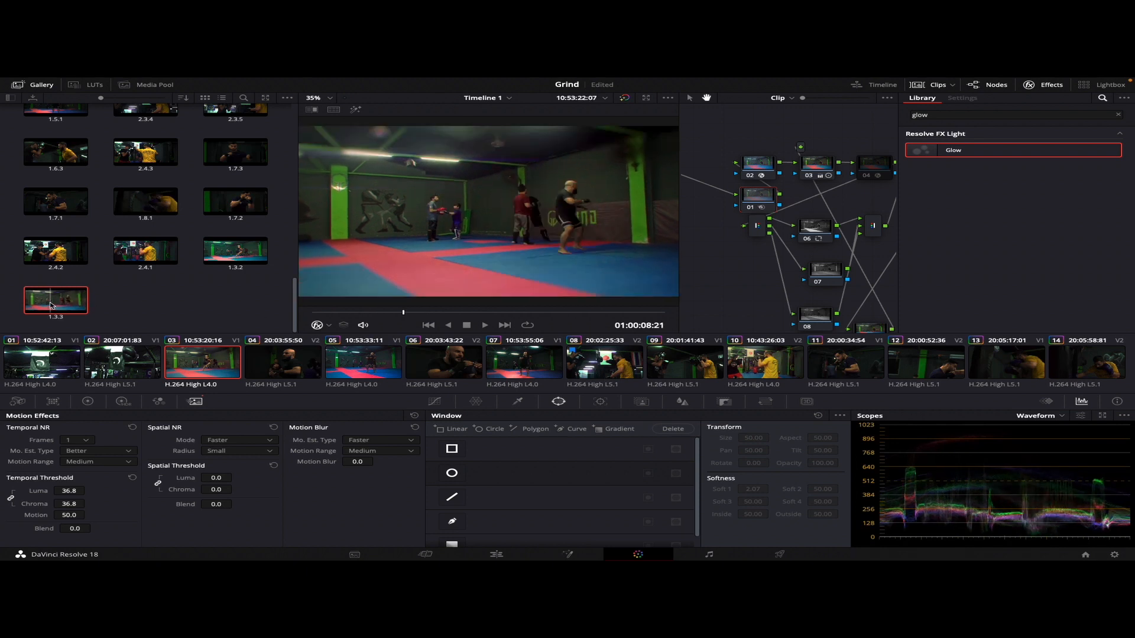
pyautogui.rightClick(506, 202)
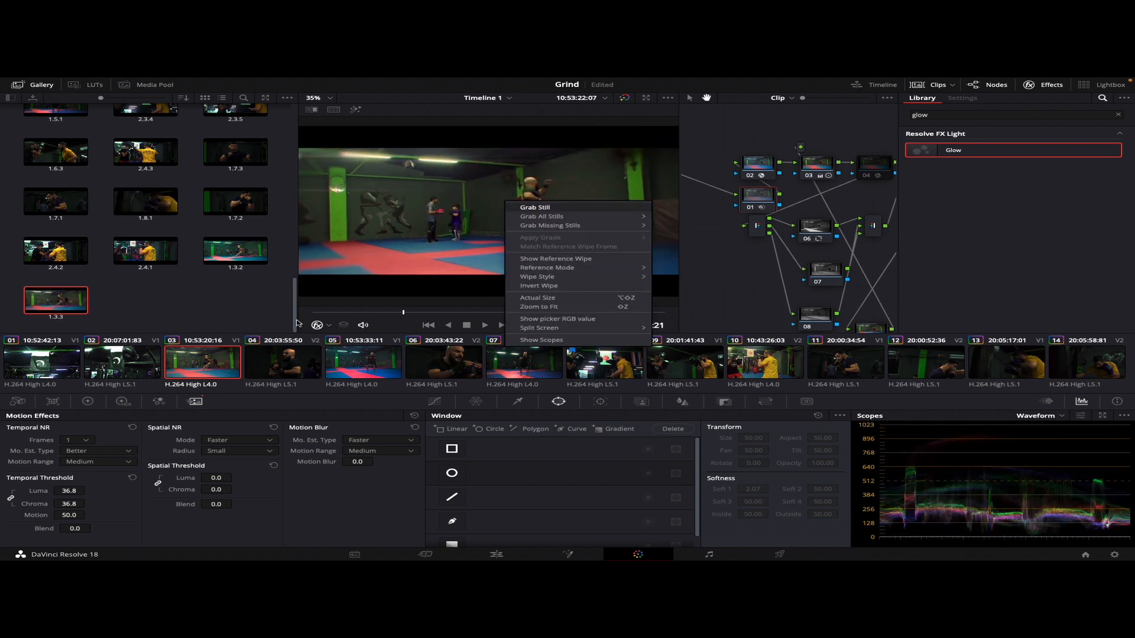
# Apply the grade from gallery still 1.3.3 to clip 03 and scrub through the clip to compare the look
pyautogui.rightClick(77, 301)
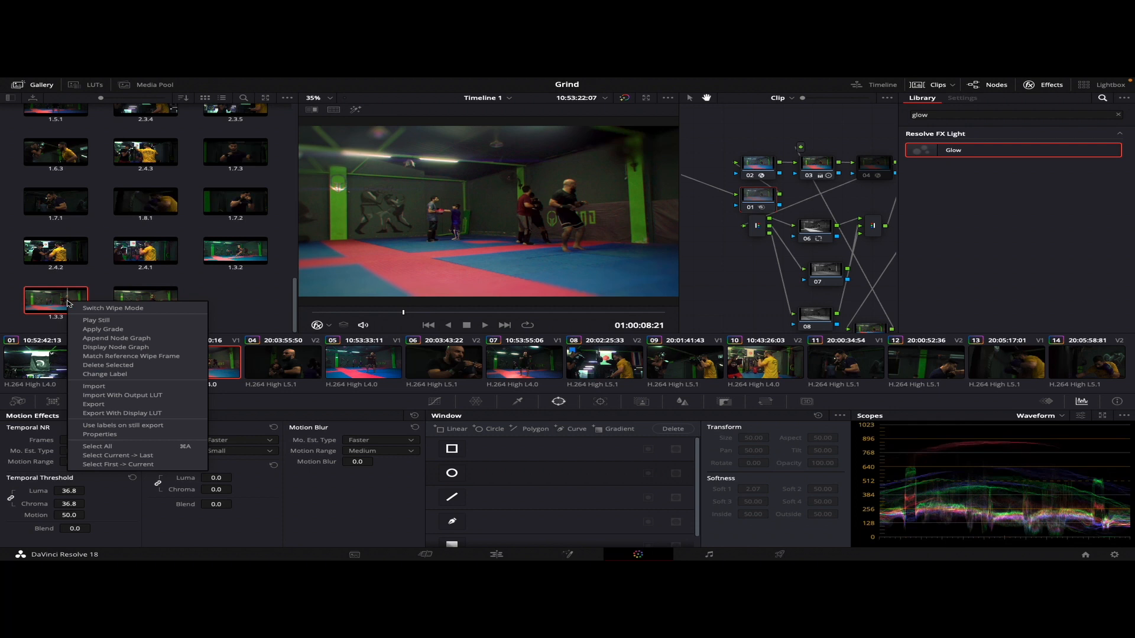
pyautogui.click(106, 332)
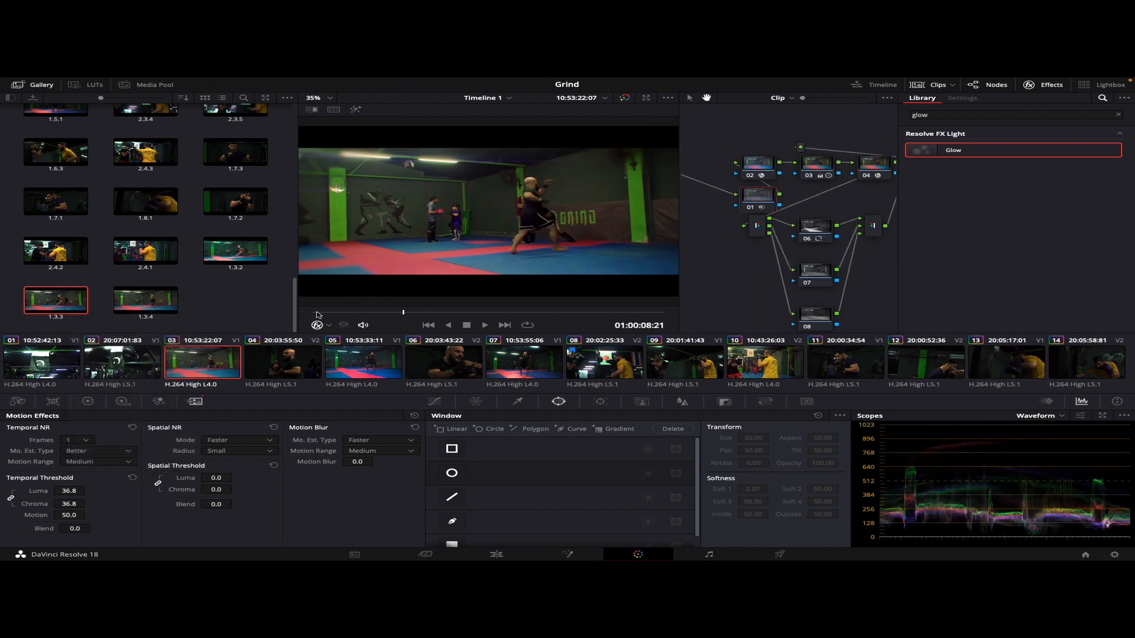
pyautogui.moveTo(317, 312); pyautogui.dragTo(536, 319)
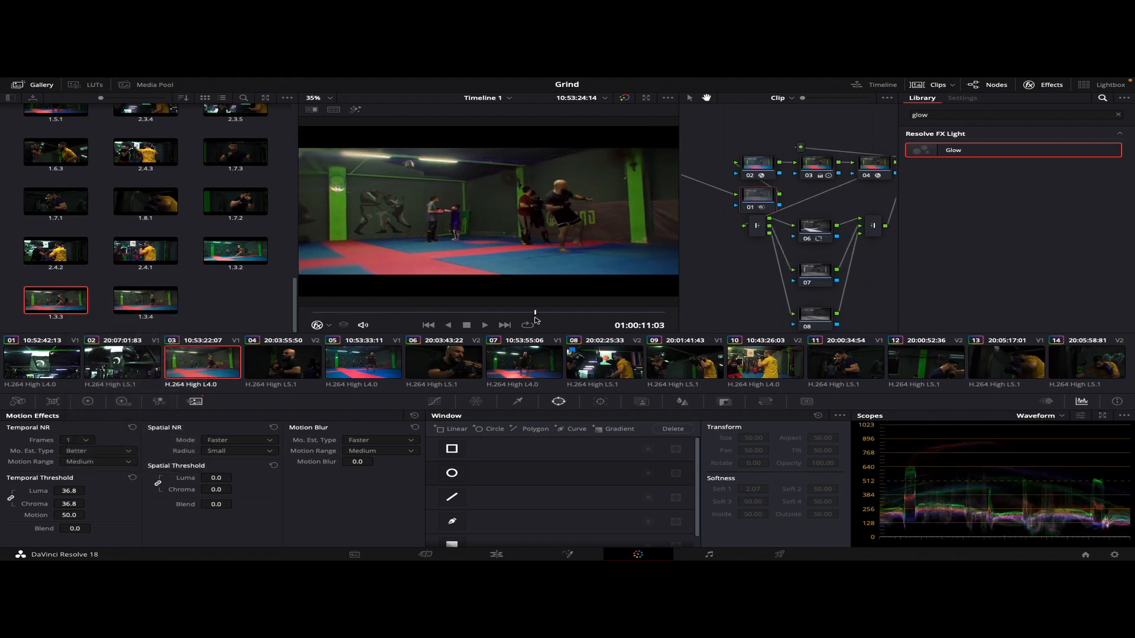
# Review clip 10 with its current grade, apply the grade from gallery still 1.3.4 to it, and scrub through the clip again
pyautogui.click(768, 361)
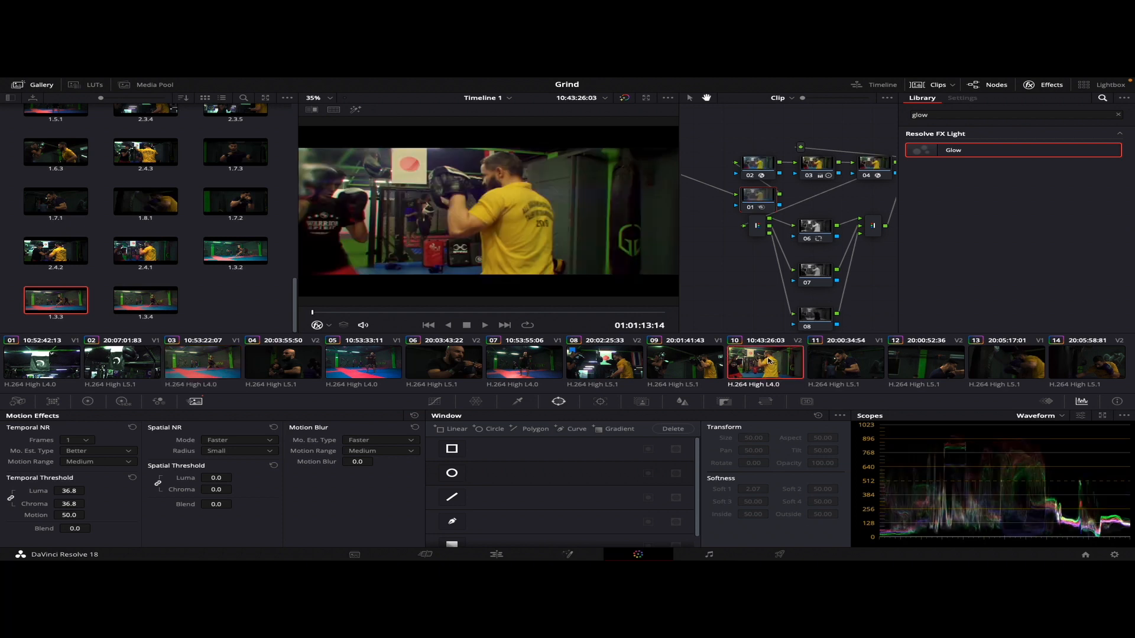
pyautogui.moveTo(324, 314); pyautogui.dragTo(622, 325)
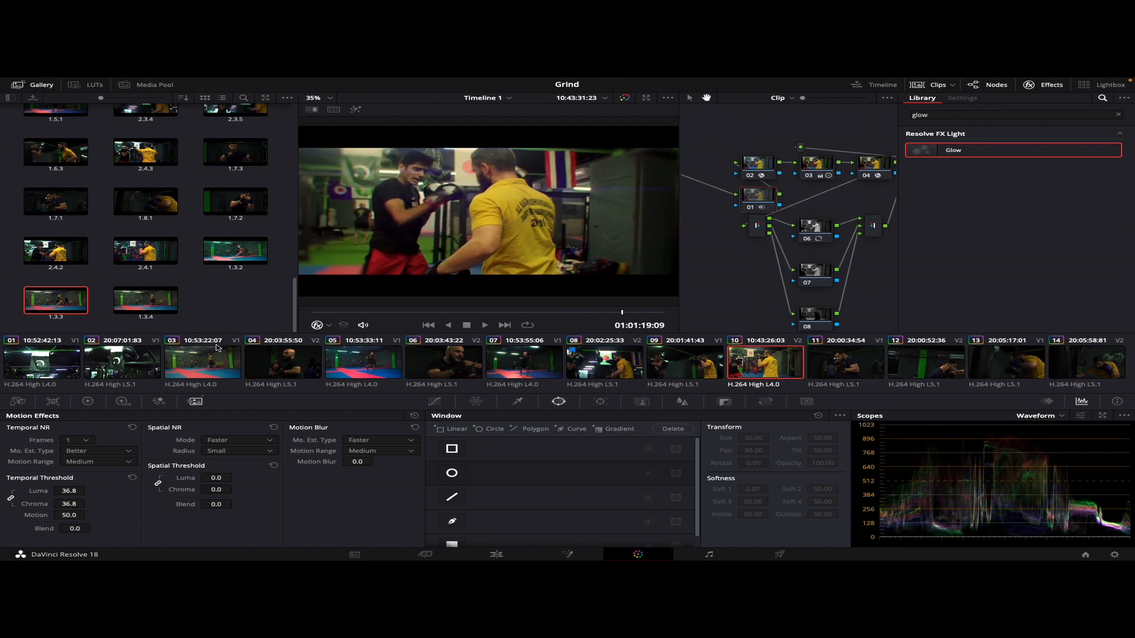
pyautogui.rightClick(138, 304)
pyautogui.click(167, 330)
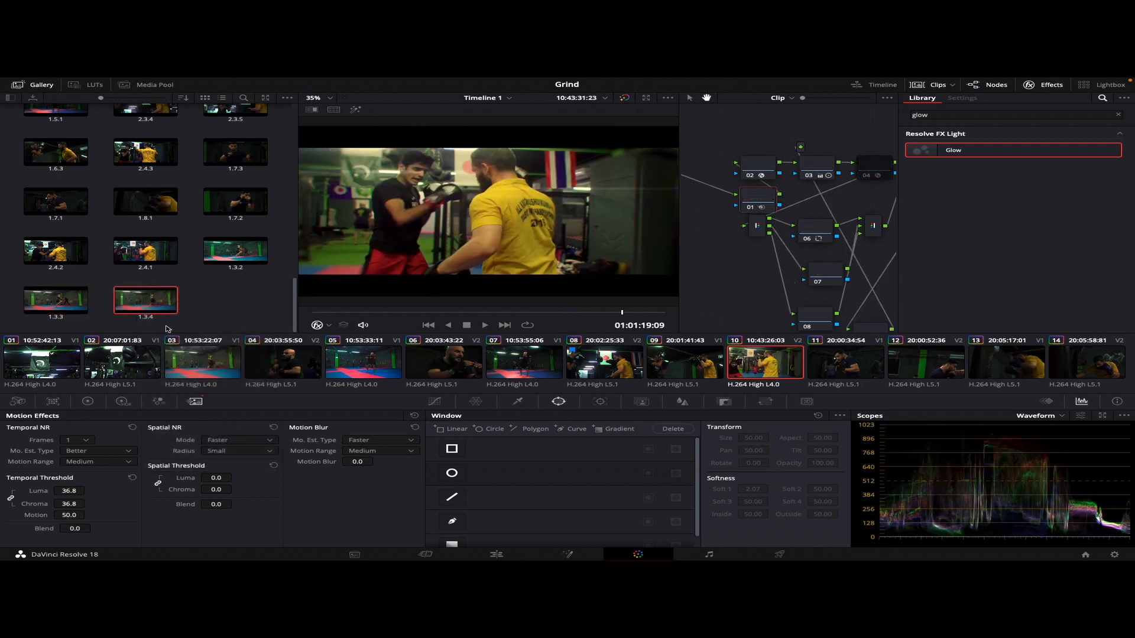
pyautogui.moveTo(322, 321); pyautogui.dragTo(624, 334)
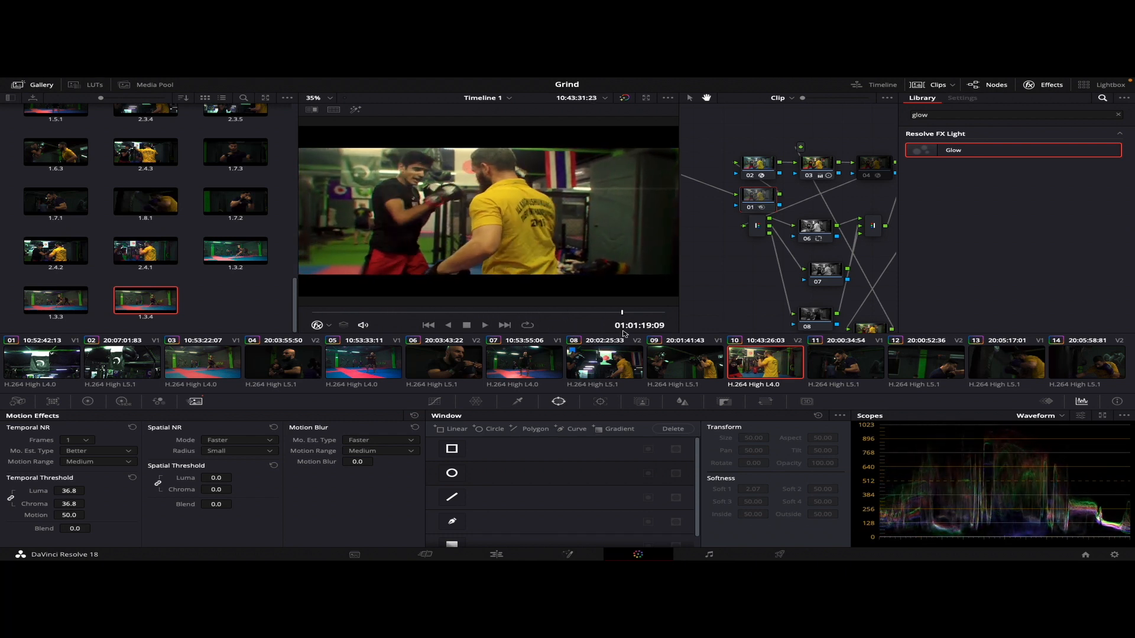